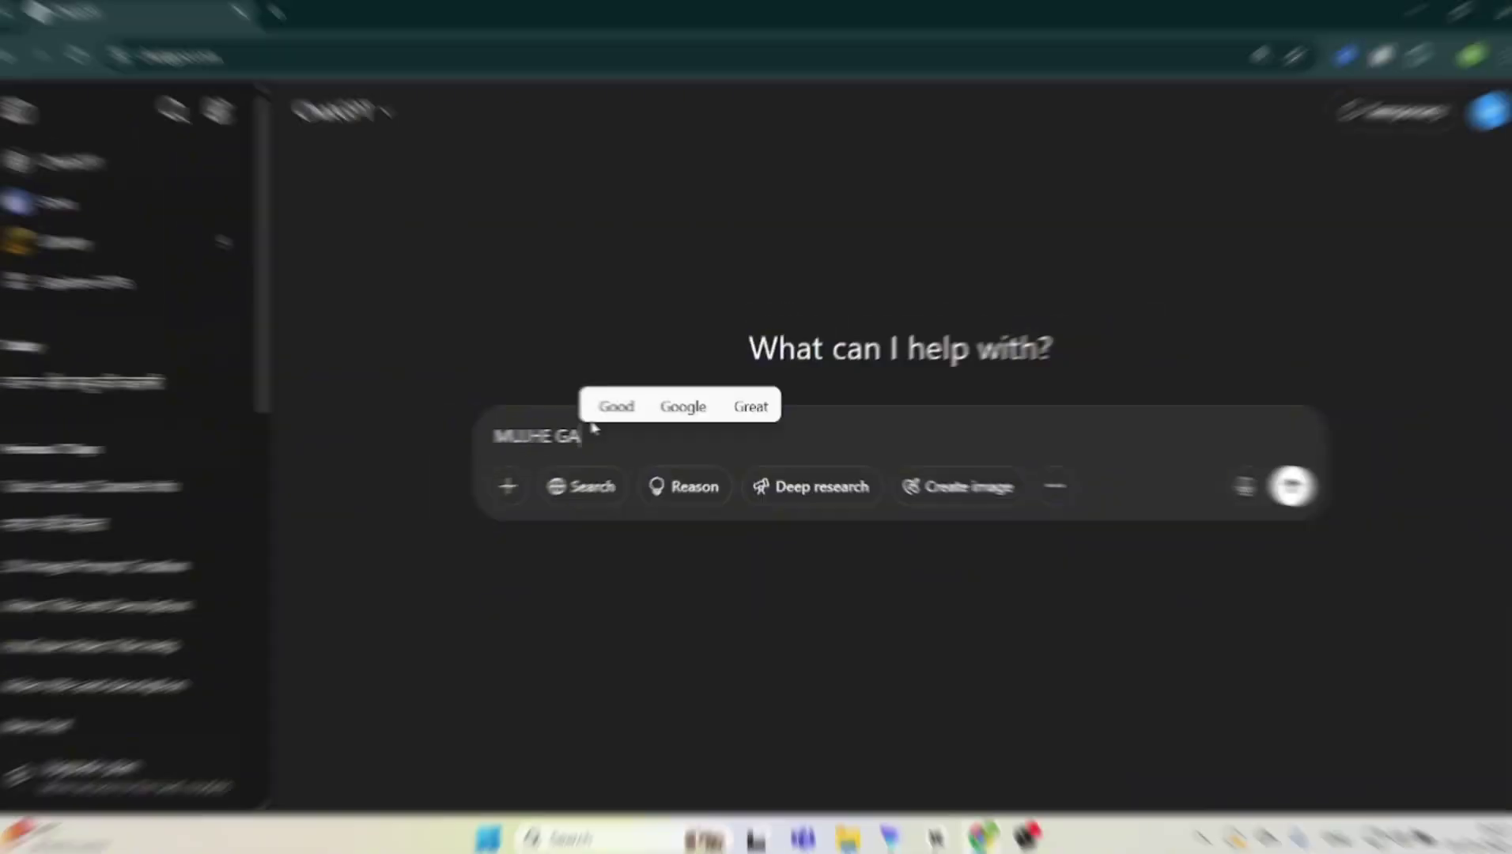
Step: Send ChatGPT the prompt "MUJHE GARIB KISAN IS TOPIC PAR 500 WORD KI STORY LIKHKAR DO"
{"action": "type", "text": "RIB KISAN IS TOPIC PAR 500 WORD KI STORY LIK"}
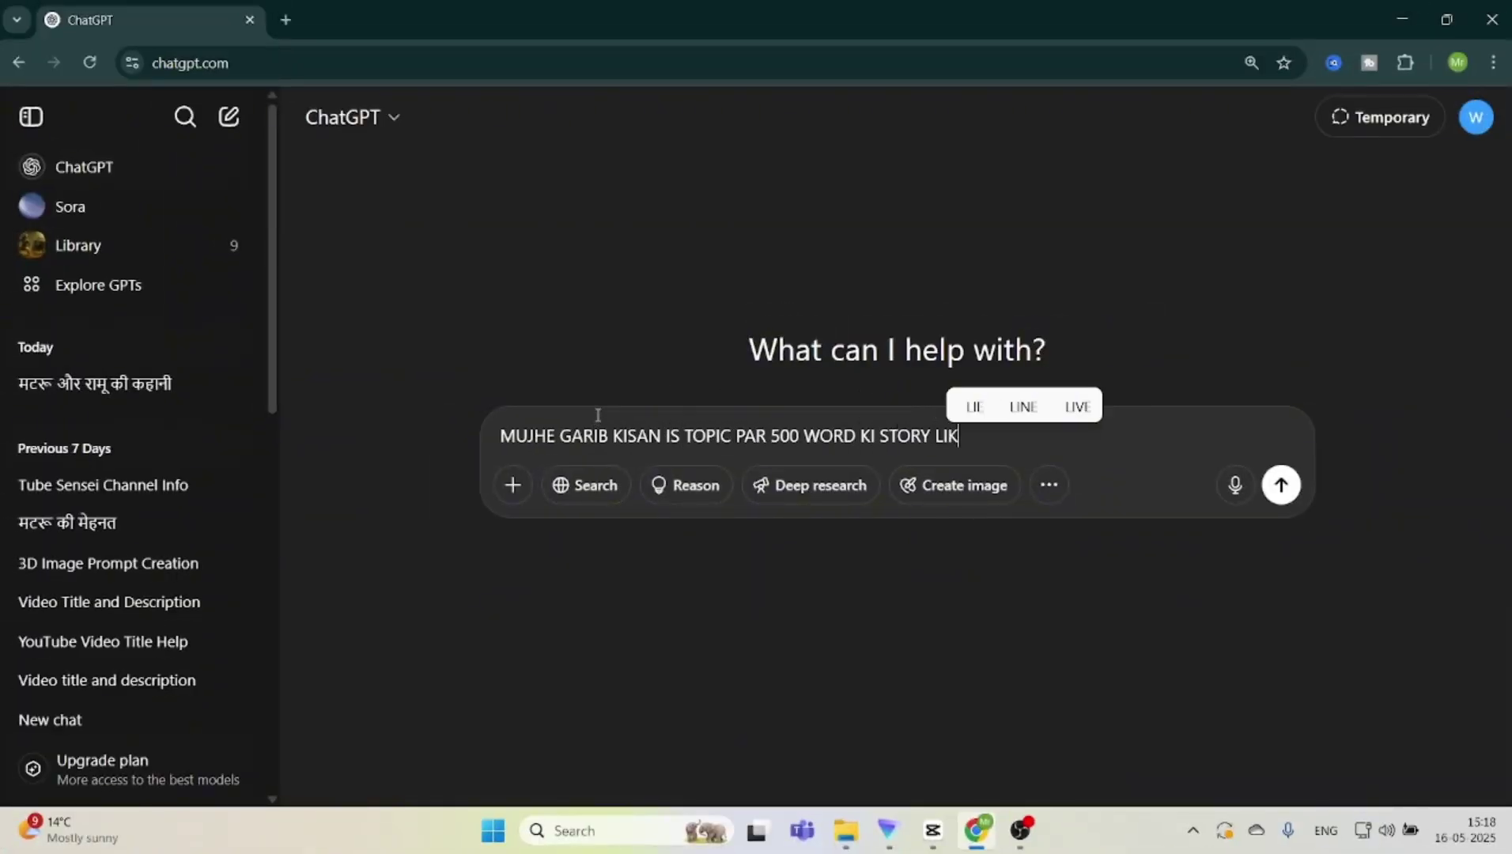
{"action": "type", "text": "HKAR DO"}
{"action": "key", "text": "Return"}
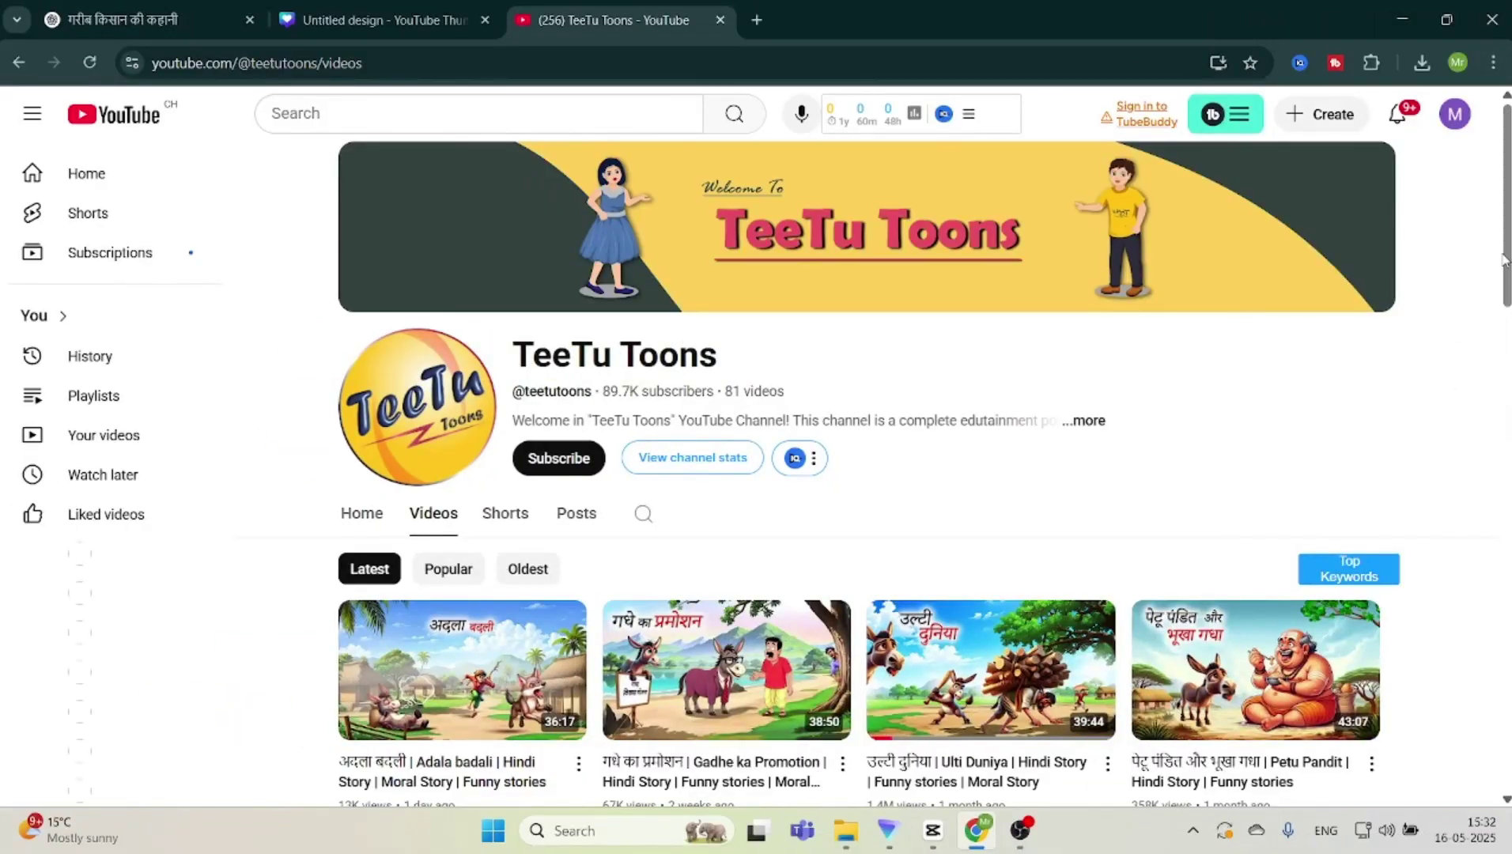
Step: Copy the share link of the "Ulti Duniya" video from the TeeTu Toons channel's video list
{"action": "scroll", "coordinate": [1505, 261], "scroll_direction": "down", "scroll_amount": 4}
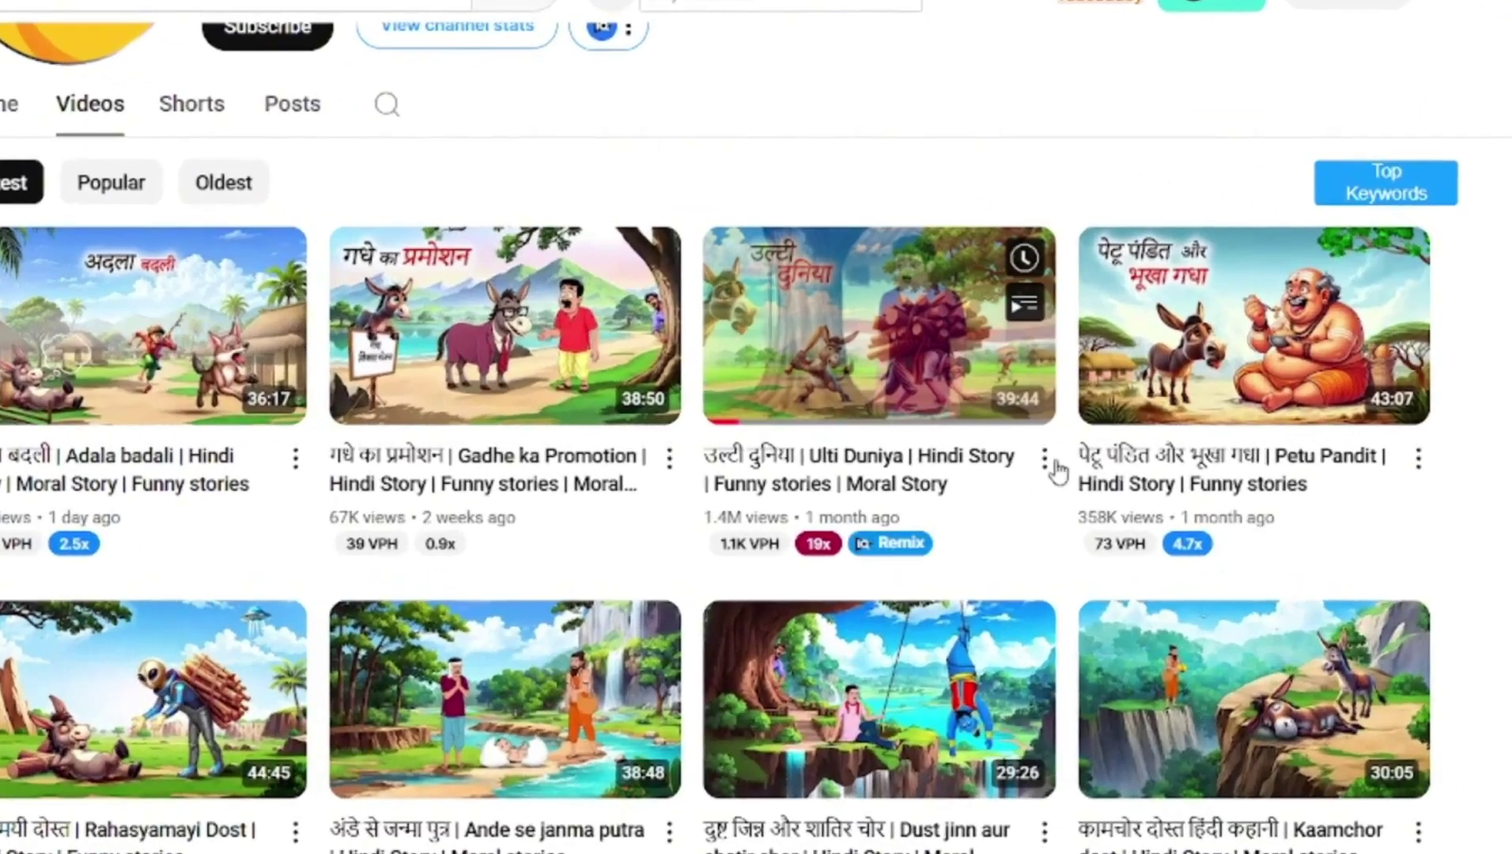
{"action": "left_click", "coordinate": [1044, 458]}
{"action": "left_click", "coordinate": [1143, 722]}
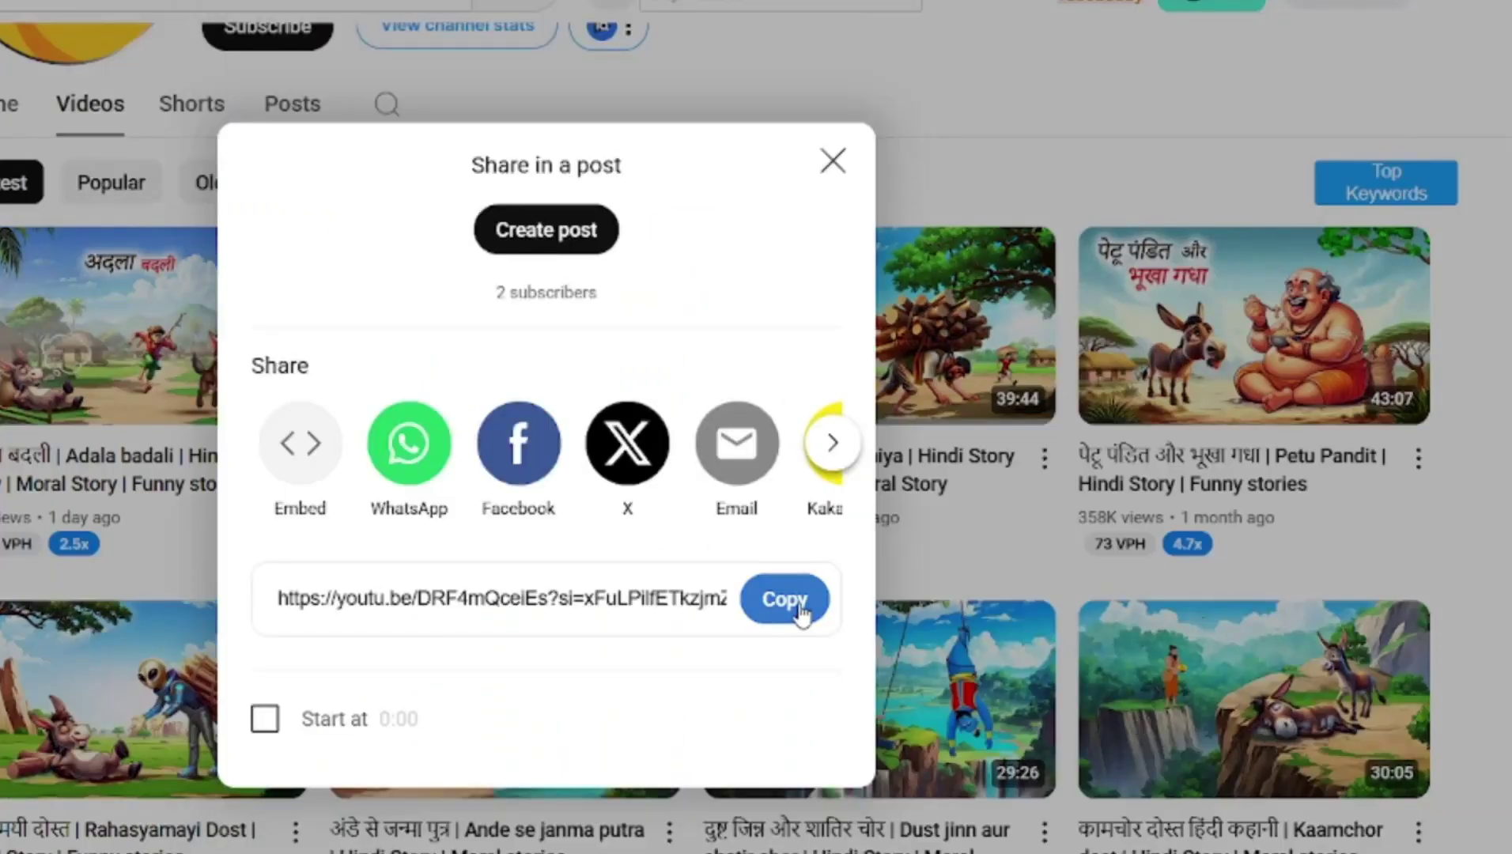
{"action": "left_click", "coordinate": [797, 607]}
Step: Search Google in a new tab for "youtube to text transcription free" and open the Youtube to Transcript site
{"action": "key", "text": "ctrl+t"}
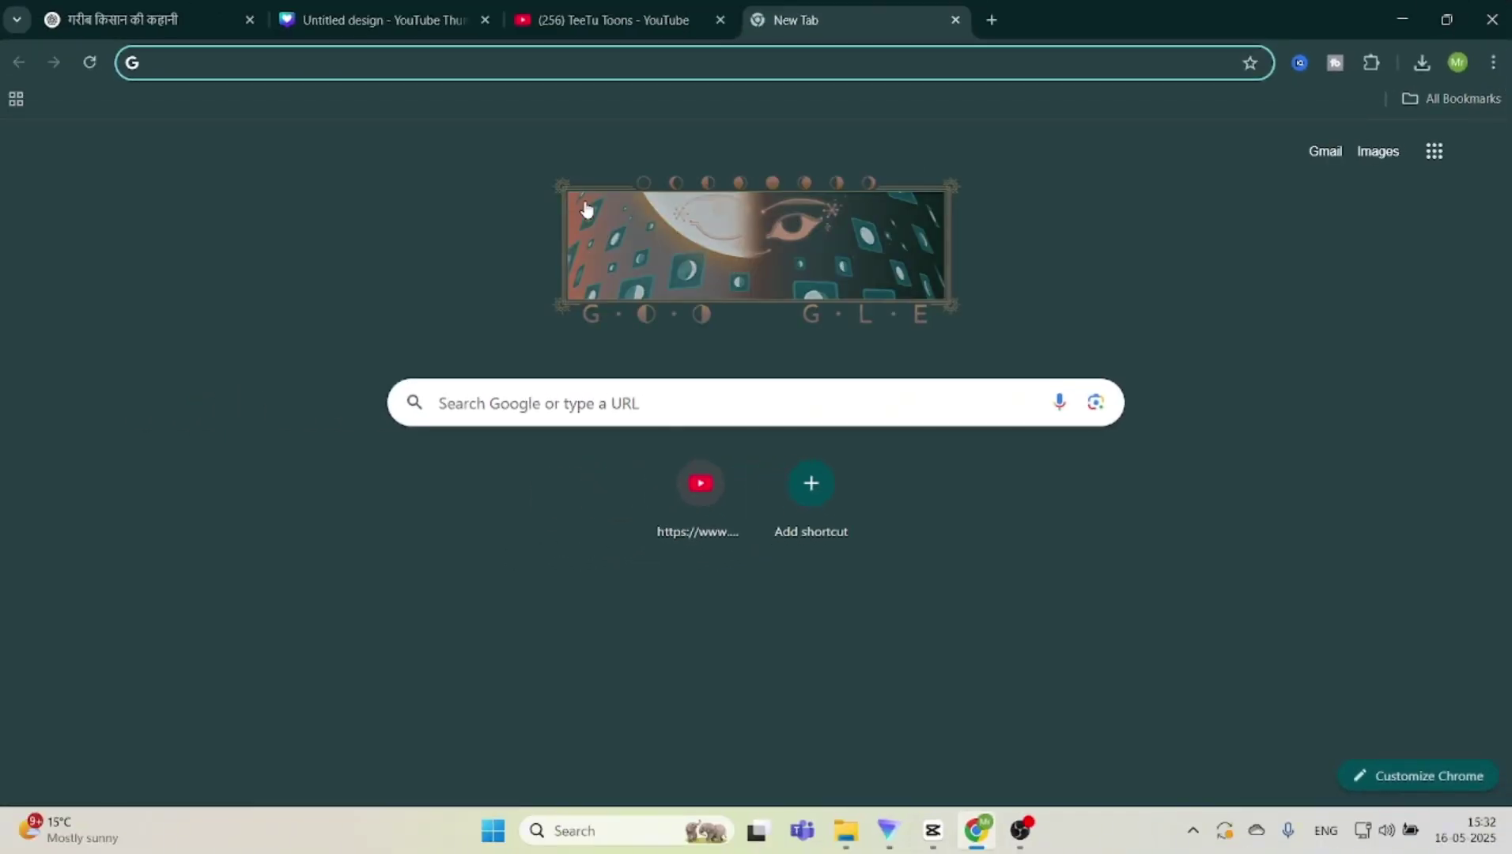
{"action": "left_click", "coordinate": [498, 395]}
{"action": "type", "text": "YOUTUBE TO"}
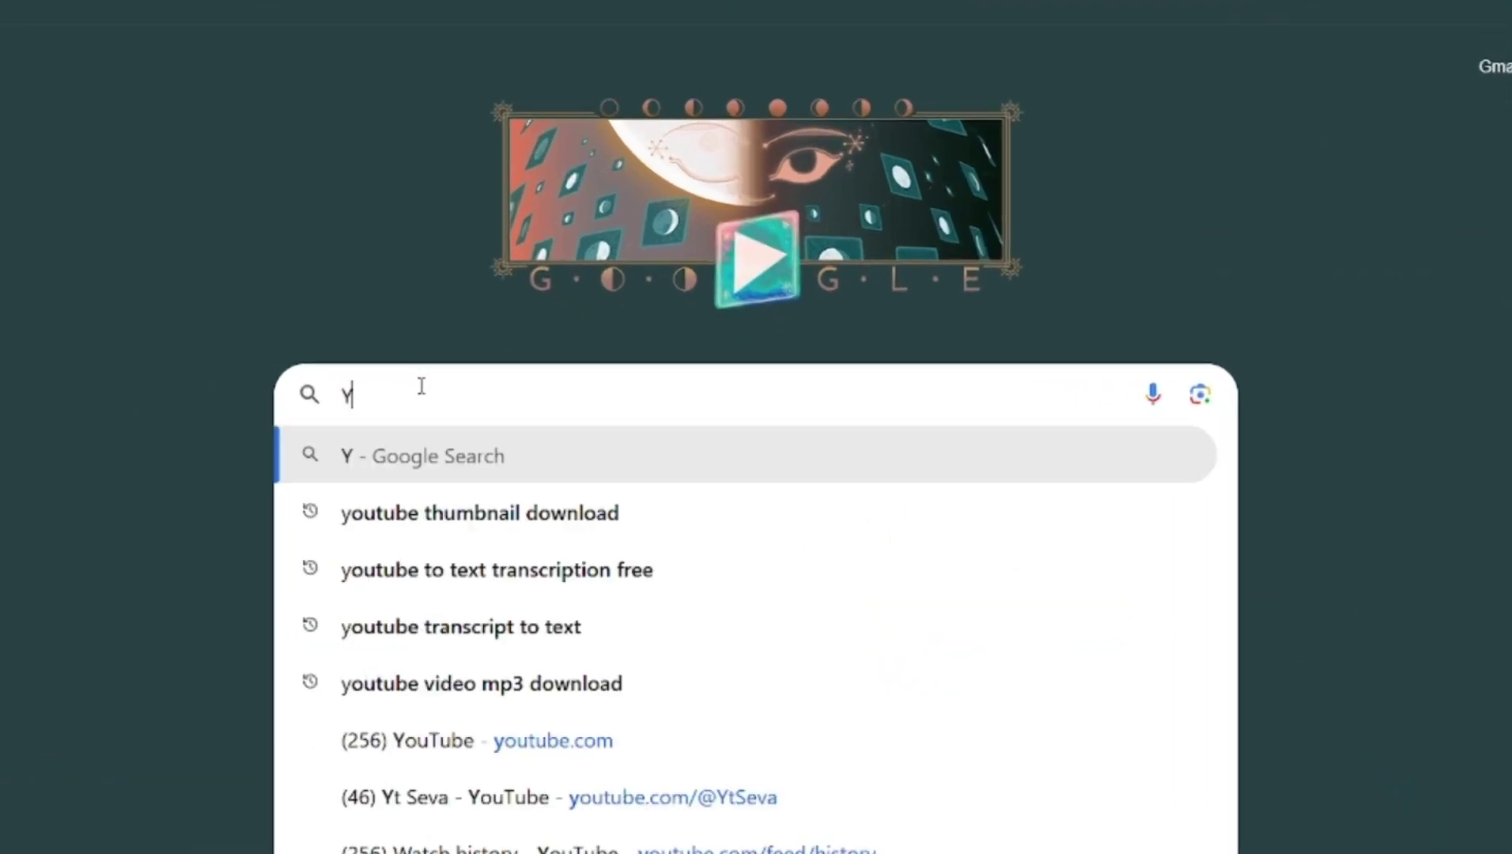
{"action": "type", "text": " TEXT"}
{"action": "key", "text": "Return"}
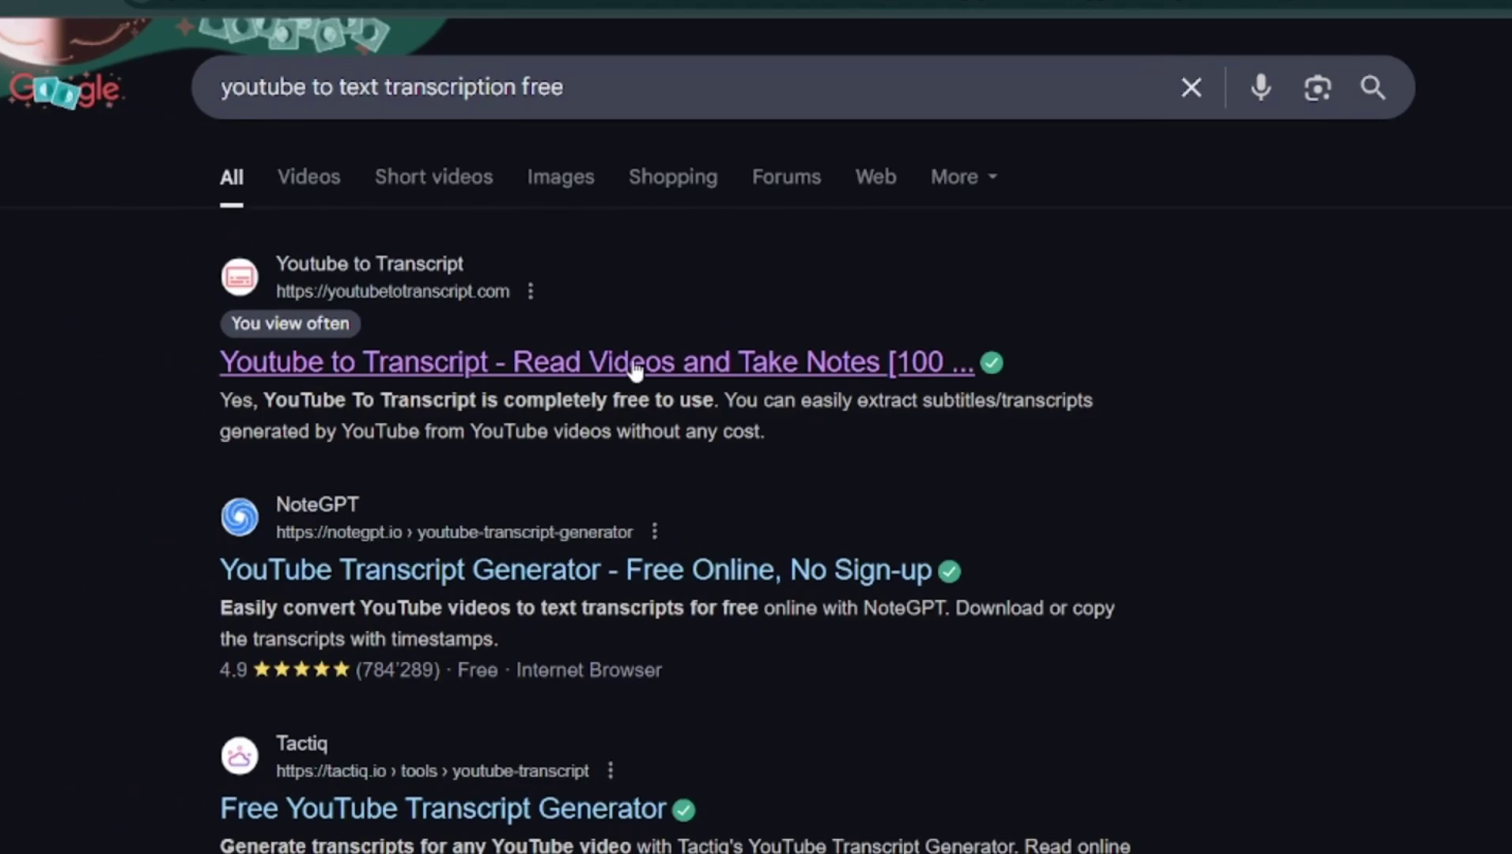
{"action": "left_click", "coordinate": [635, 364]}
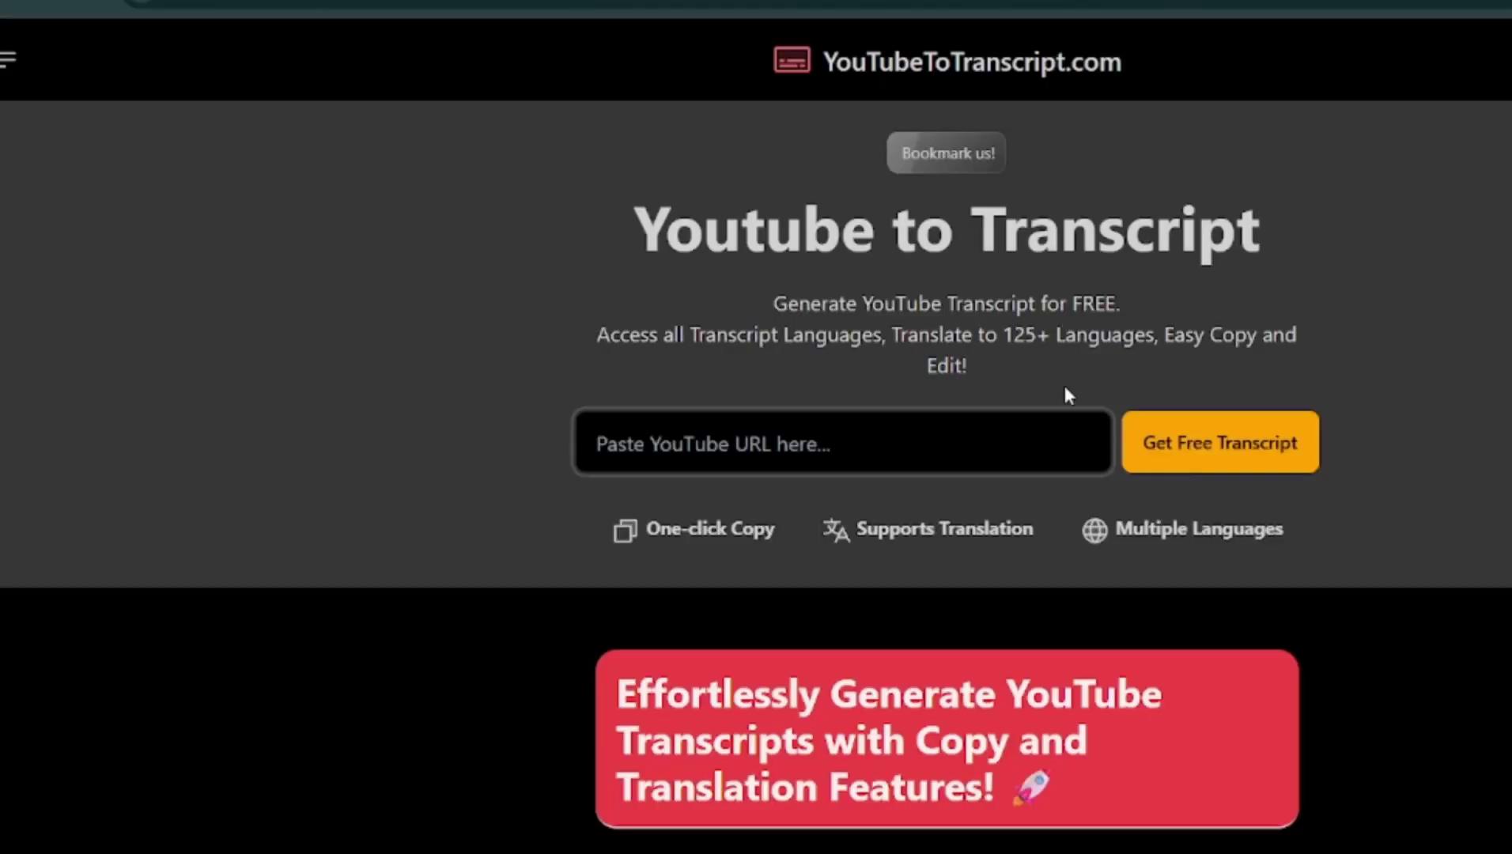
Step: Generate the free transcript from the copied video link
{"action": "left_click", "coordinate": [720, 451]}
{"action": "key", "text": "ctrl+v"}
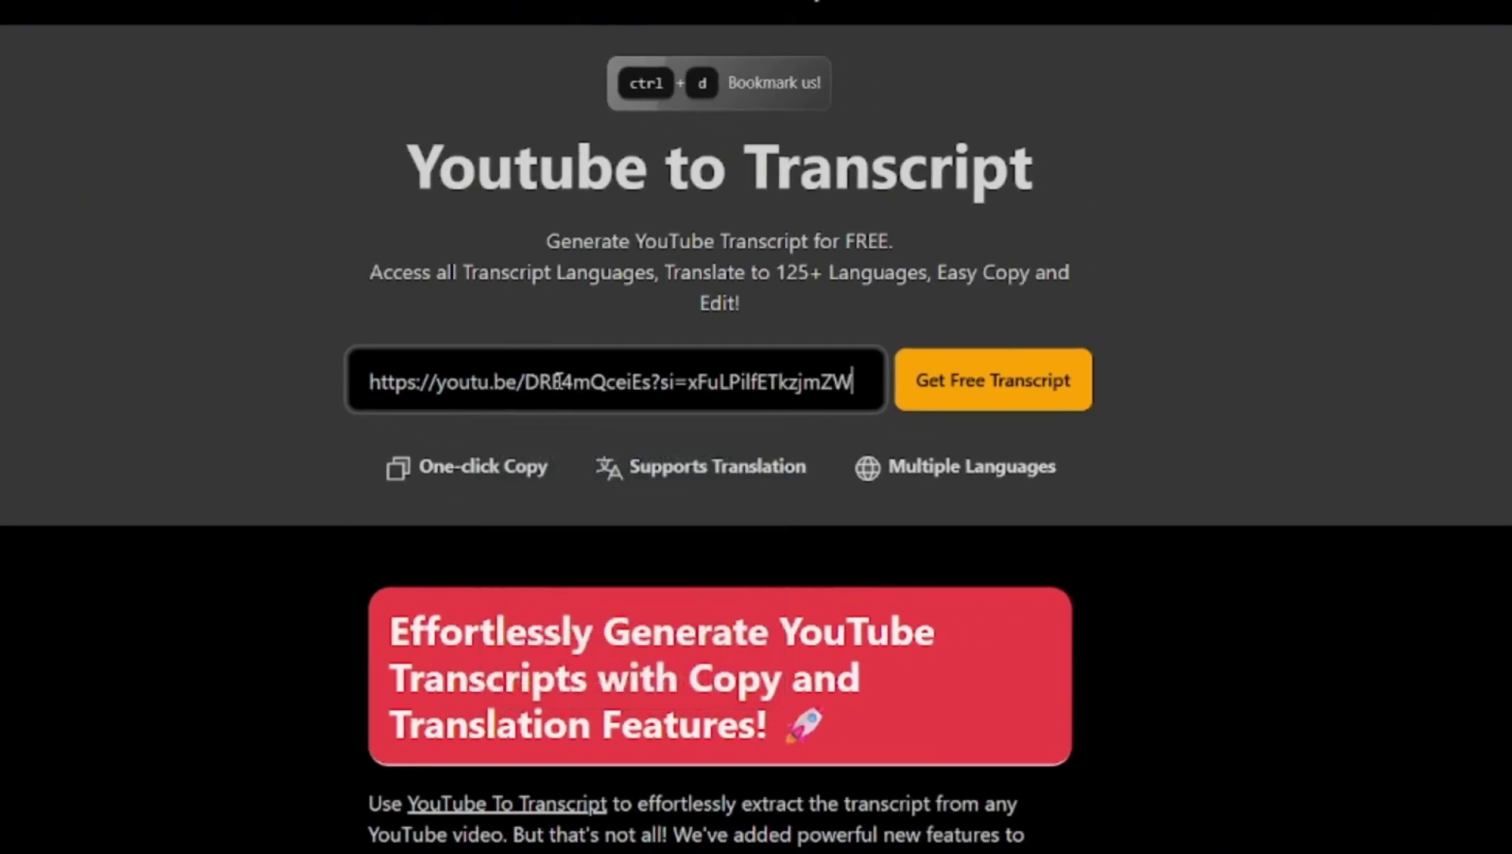
{"action": "left_click", "coordinate": [999, 398]}
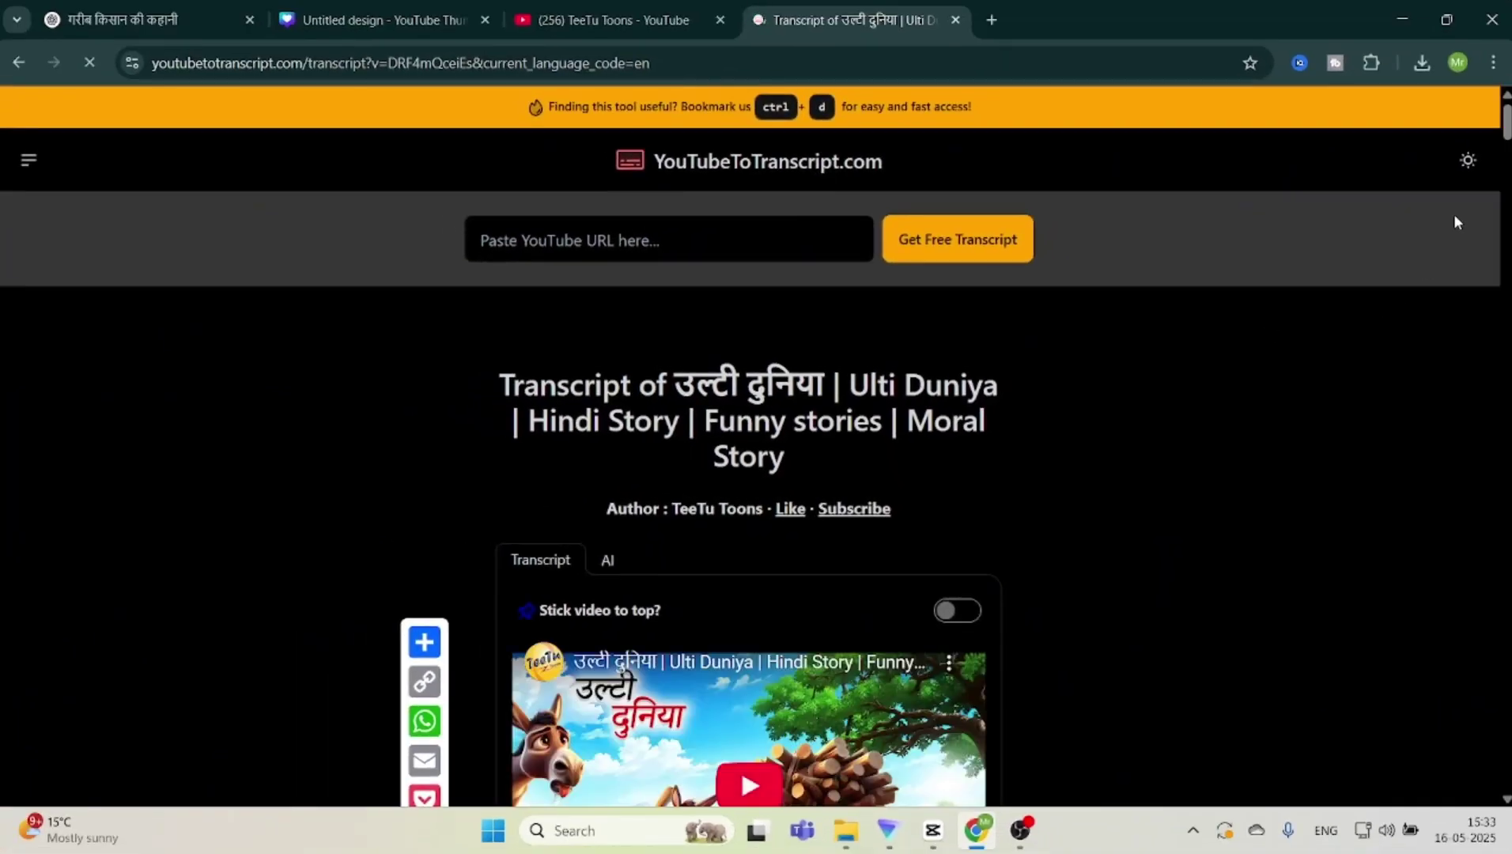
Step: Select the Hindi transcript text of the "Ulti Duniya" video from its beginning, ready for copying
{"action": "scroll", "coordinate": [1280, 388], "scroll_direction": "down", "scroll_amount": 7}
{"action": "scroll", "coordinate": [1285, 376], "scroll_direction": "down", "scroll_amount": 5}
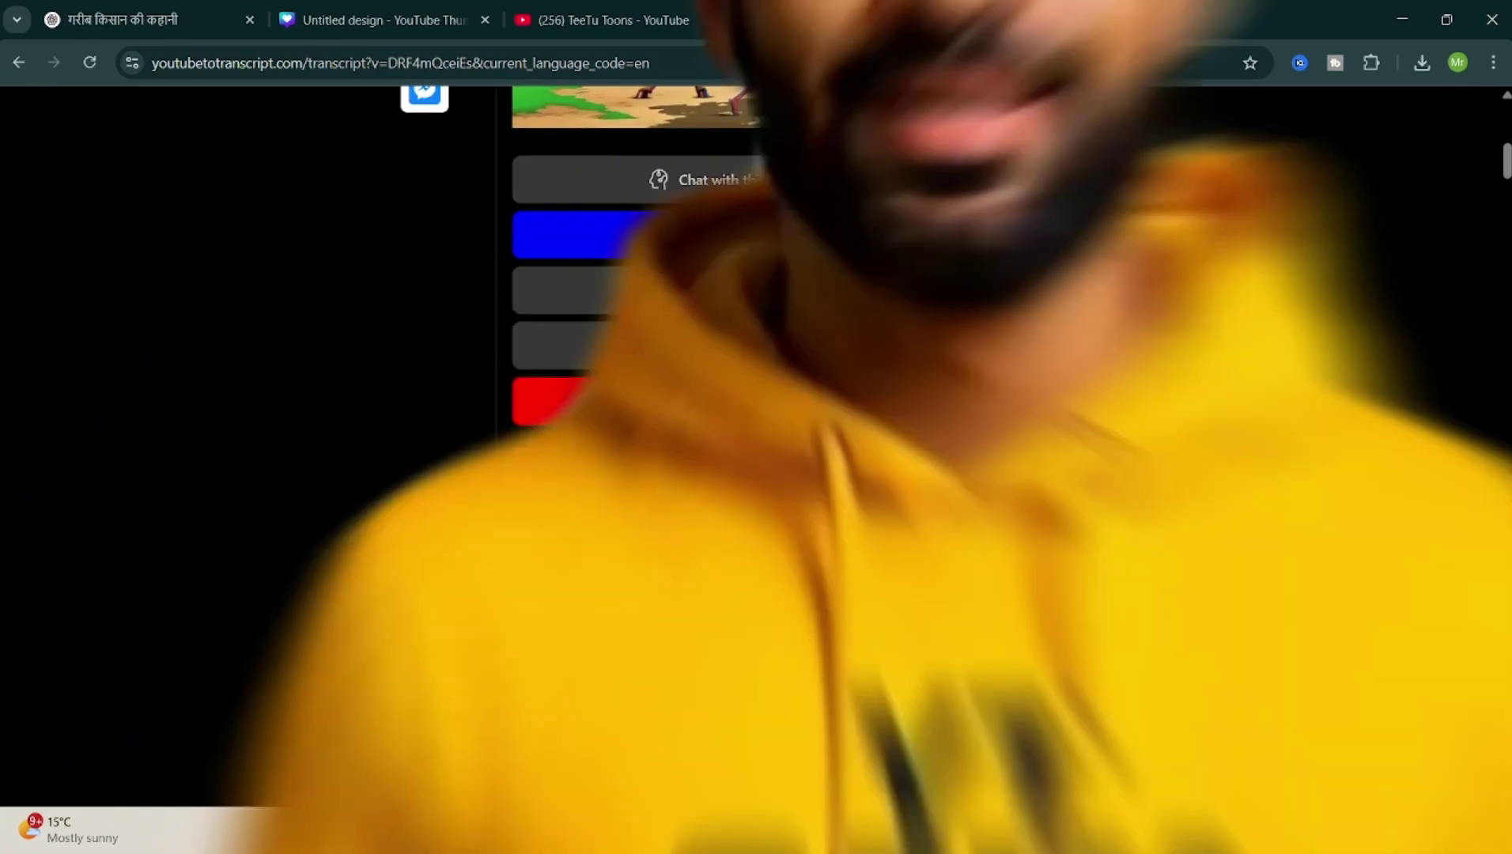
{"action": "scroll", "coordinate": [1284, 373], "scroll_direction": "down", "scroll_amount": 1}
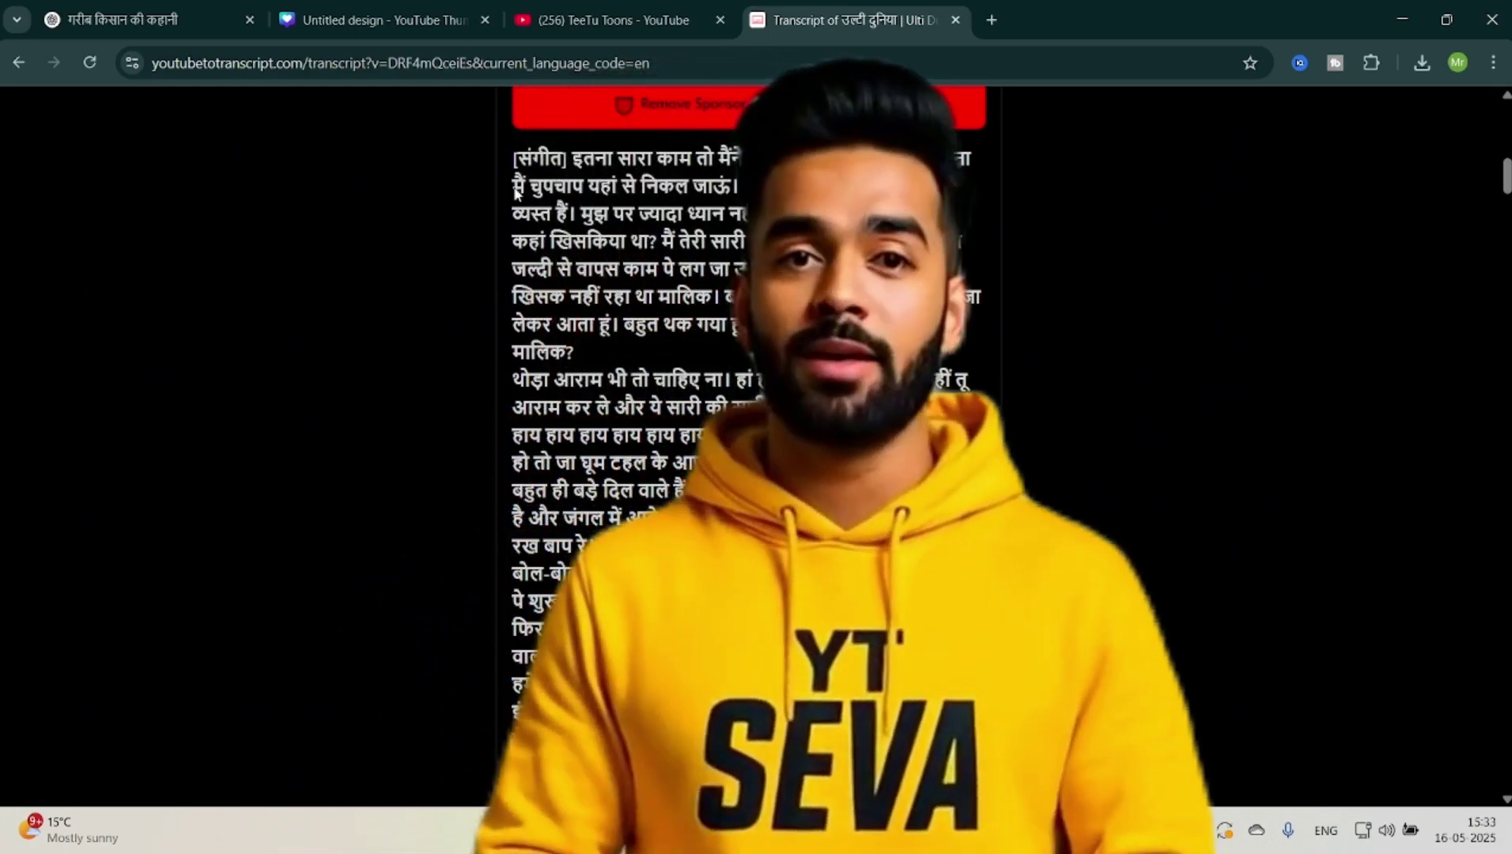
{"action": "left_click_drag", "start_coordinate": [514, 154], "coordinate": [791, 791]}
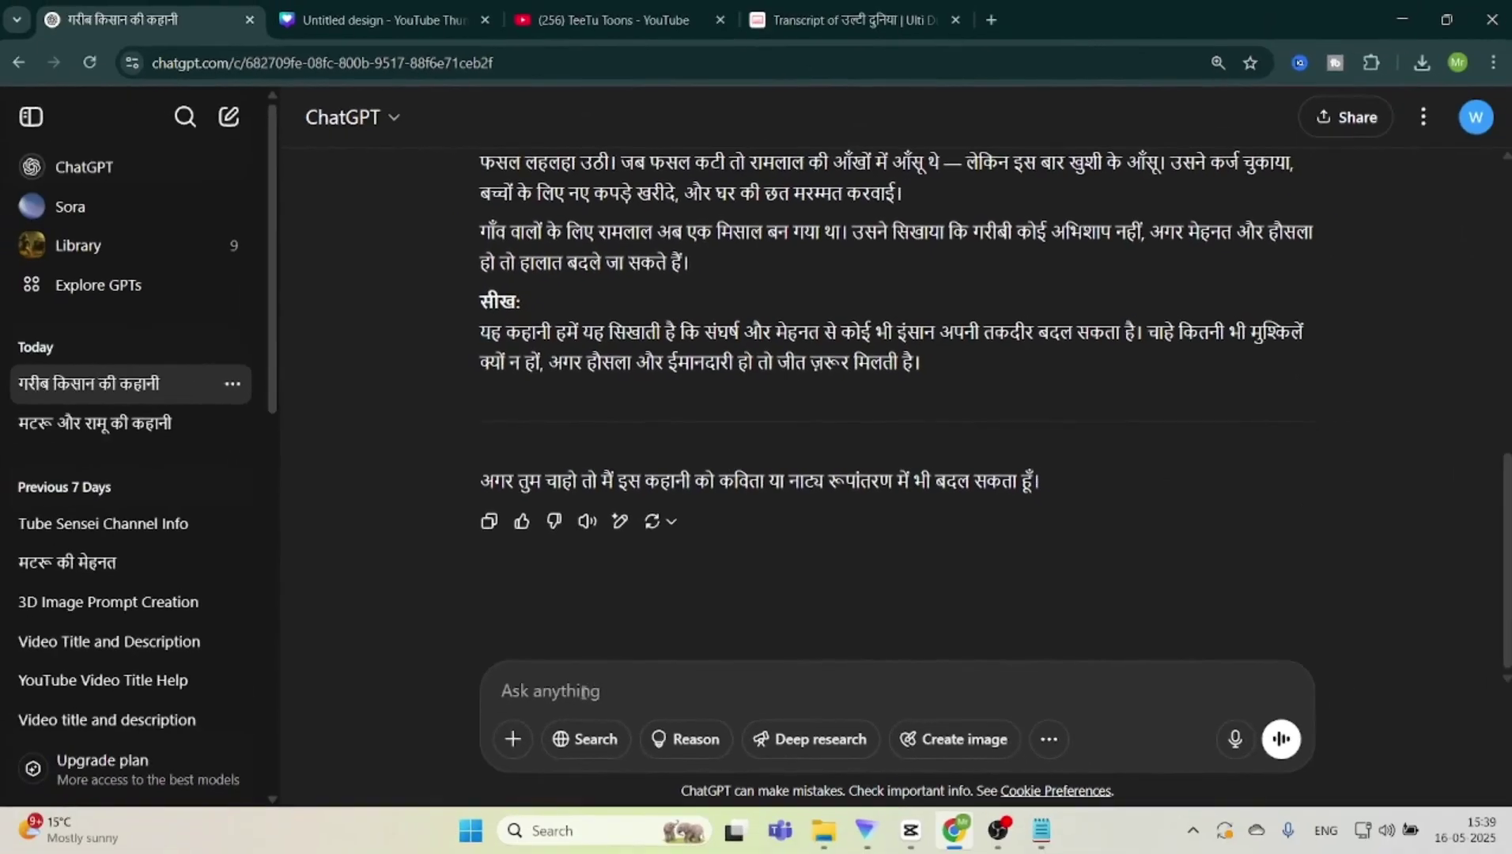
Step: Paste the transcript into ChatGPT and request, in romanised Hindi, new names for all characters and places plus a new final twist and moral
{"action": "right_click", "coordinate": [602, 691]}
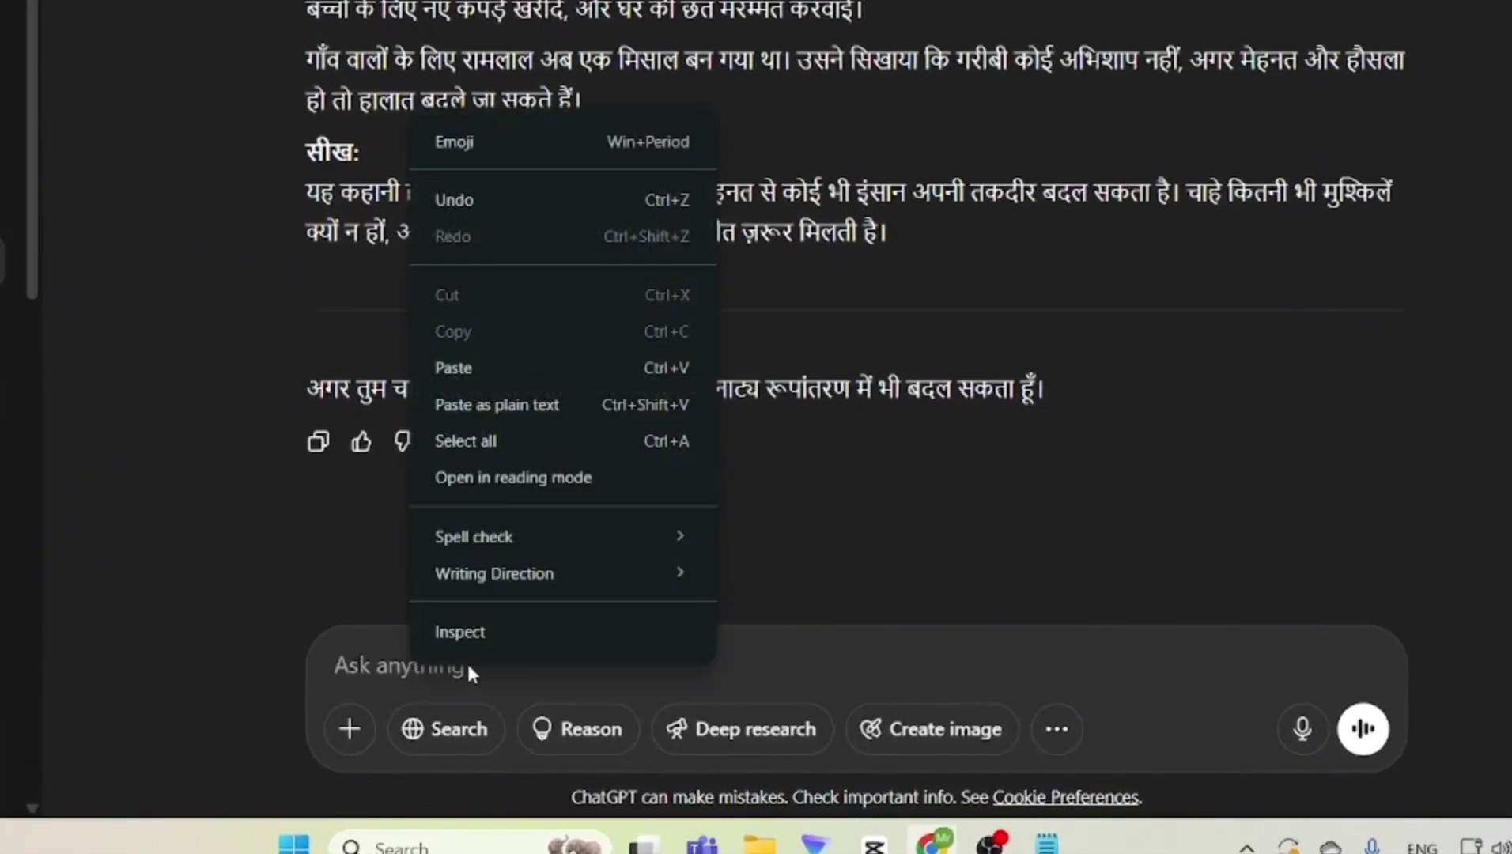
{"action": "left_click", "coordinate": [506, 367]}
{"action": "type", "text": "IS STORY ME "}
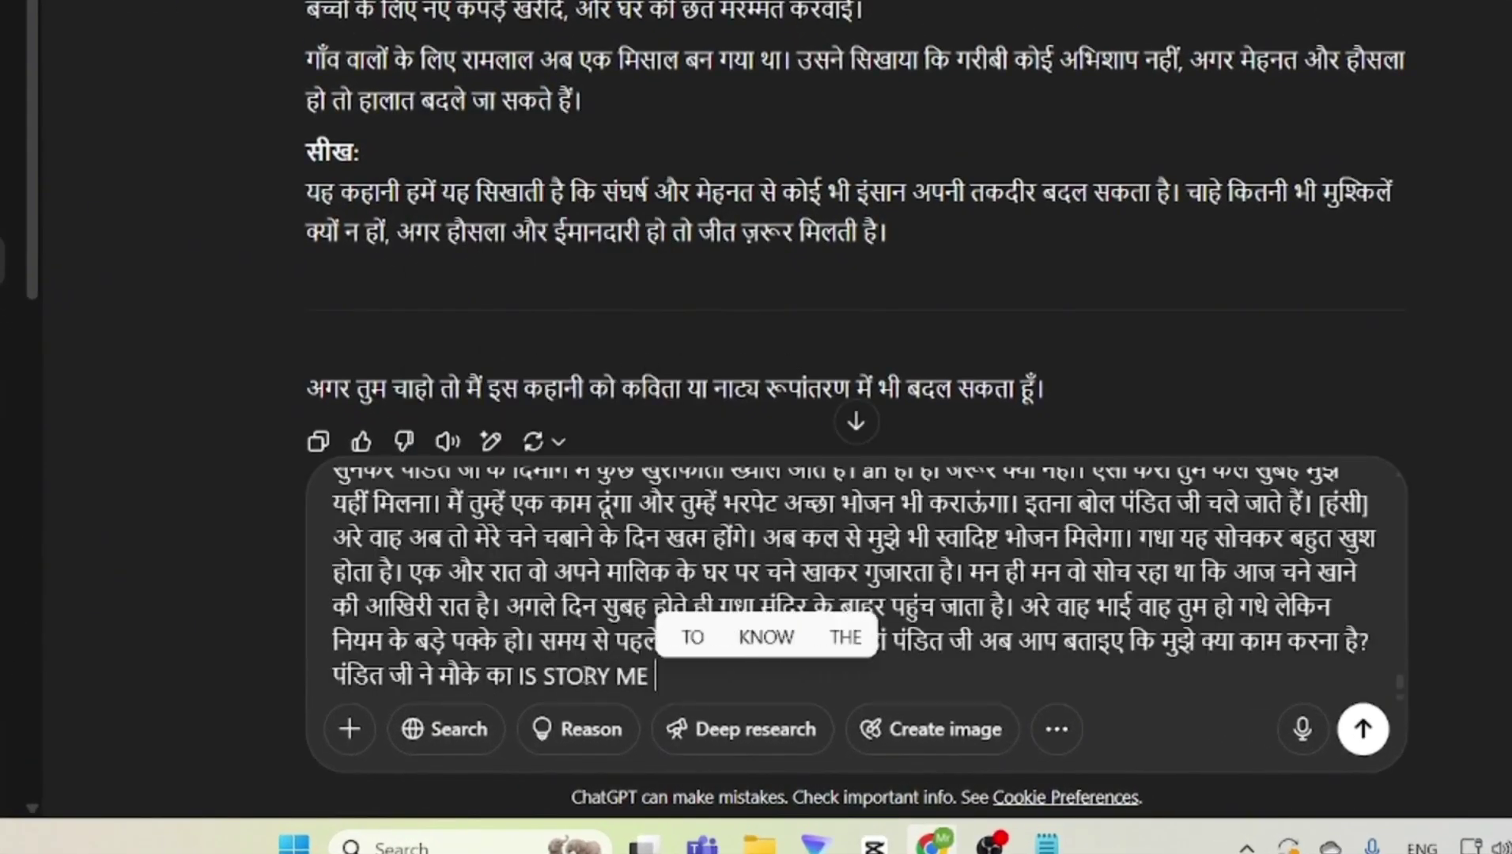
{"action": "type", "text": "KITNE BHI KIRDAR HAI UN SABHIKE "}
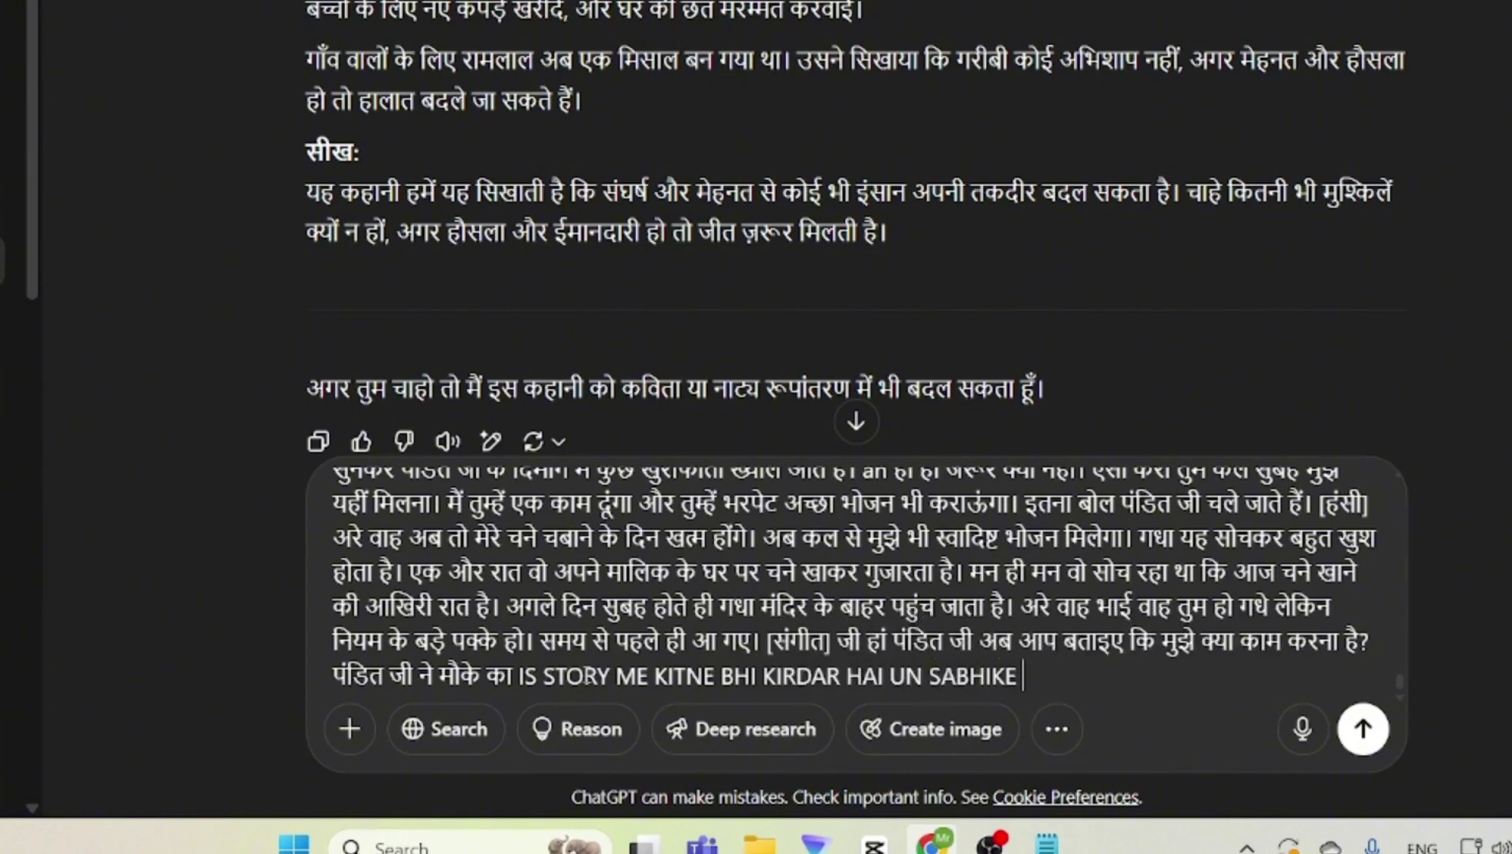
{"action": "type", "text": "NAME BADLO OR JAGAKE BHI"}
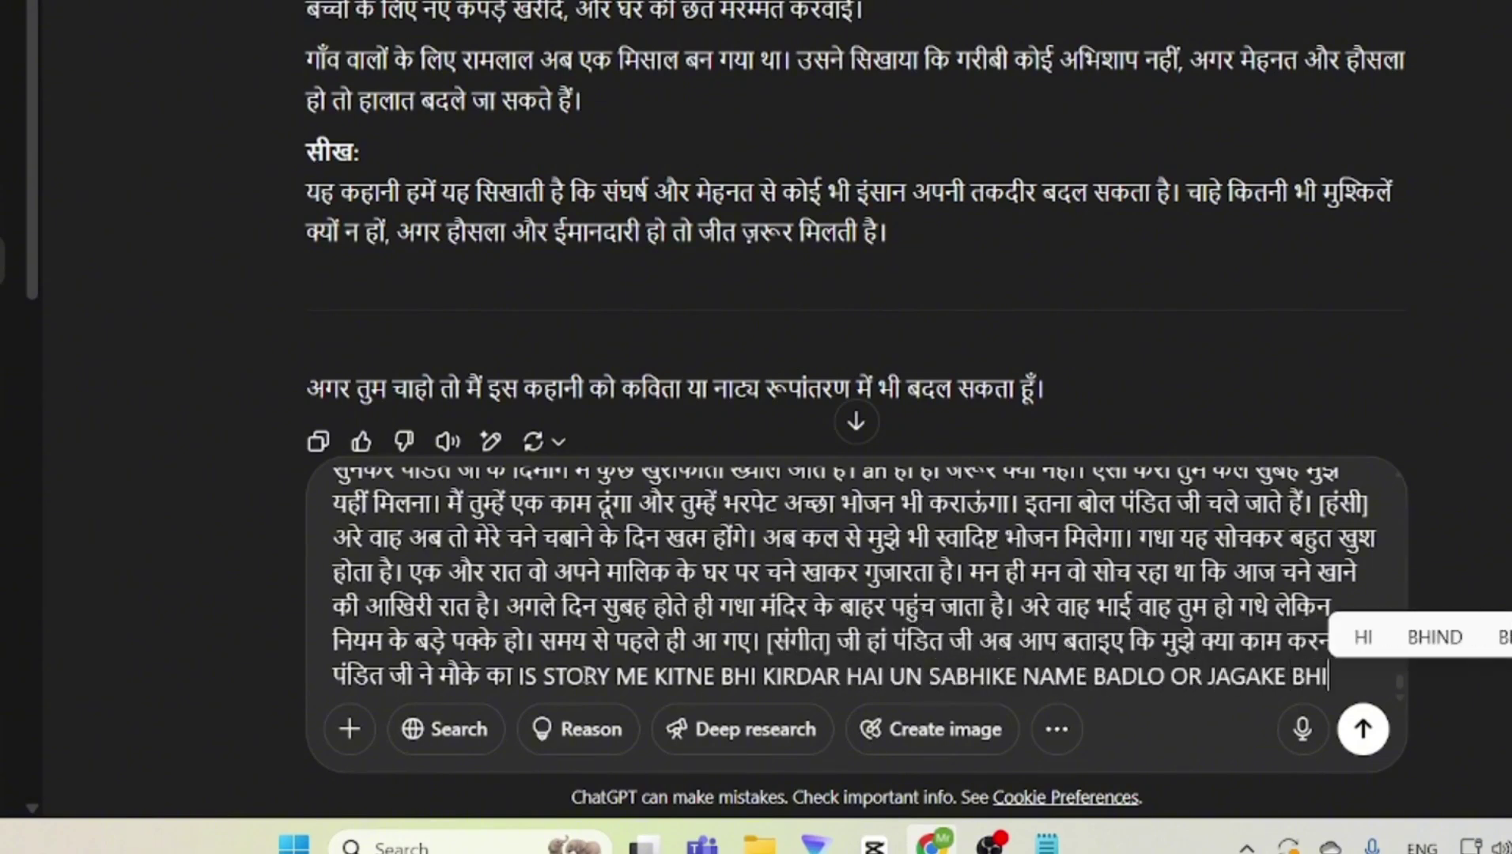
{"action": "type", "text": " NAME BADL DO OR AAKHIR ME EK NAY"}
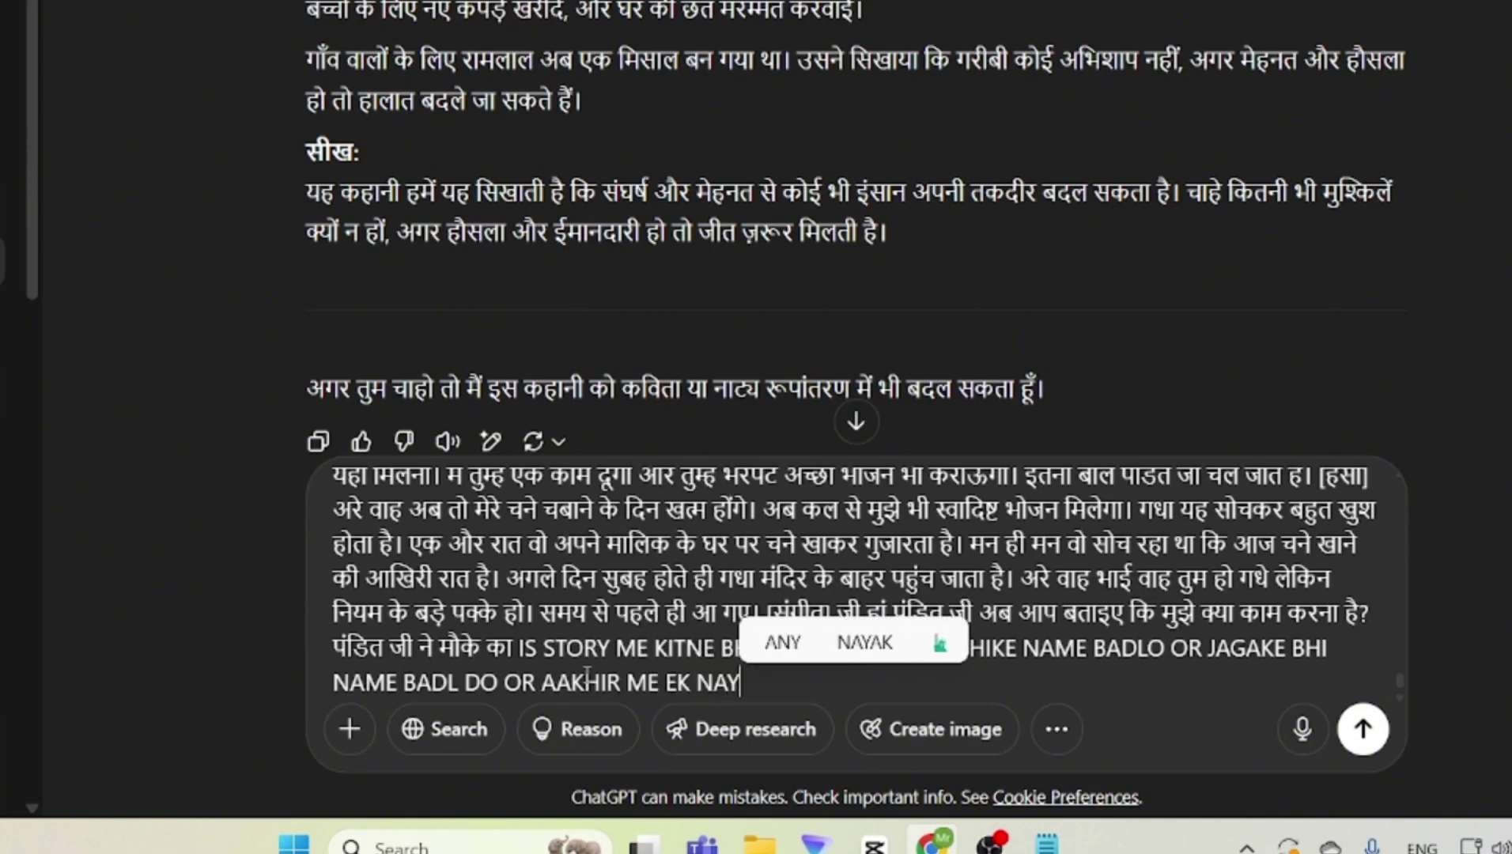
{"action": "type", "text": "A TWEEST OR NAI SEEKH JODDO"}
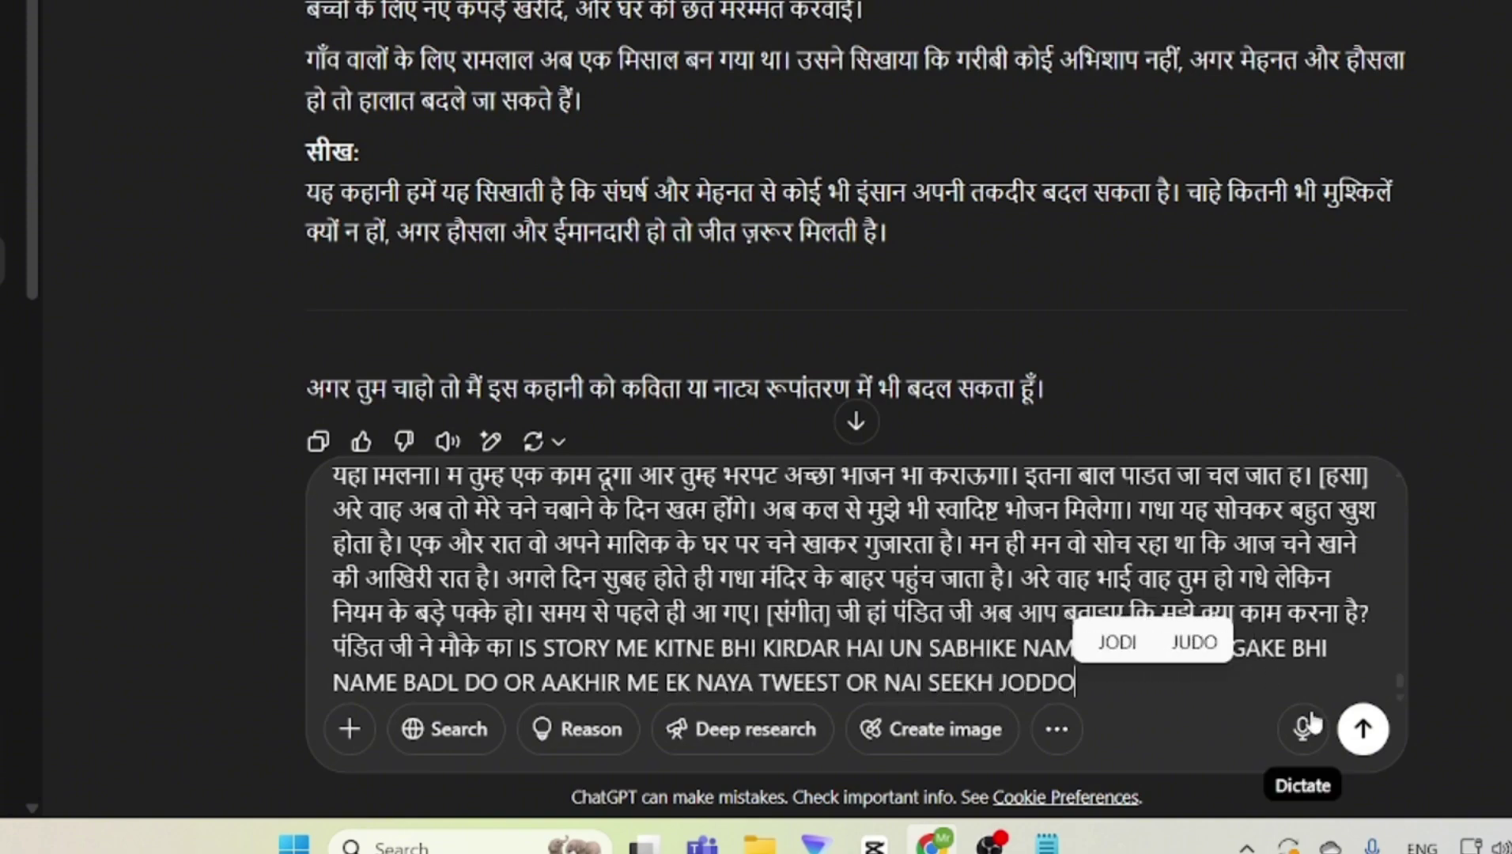
{"action": "key", "text": "Return"}
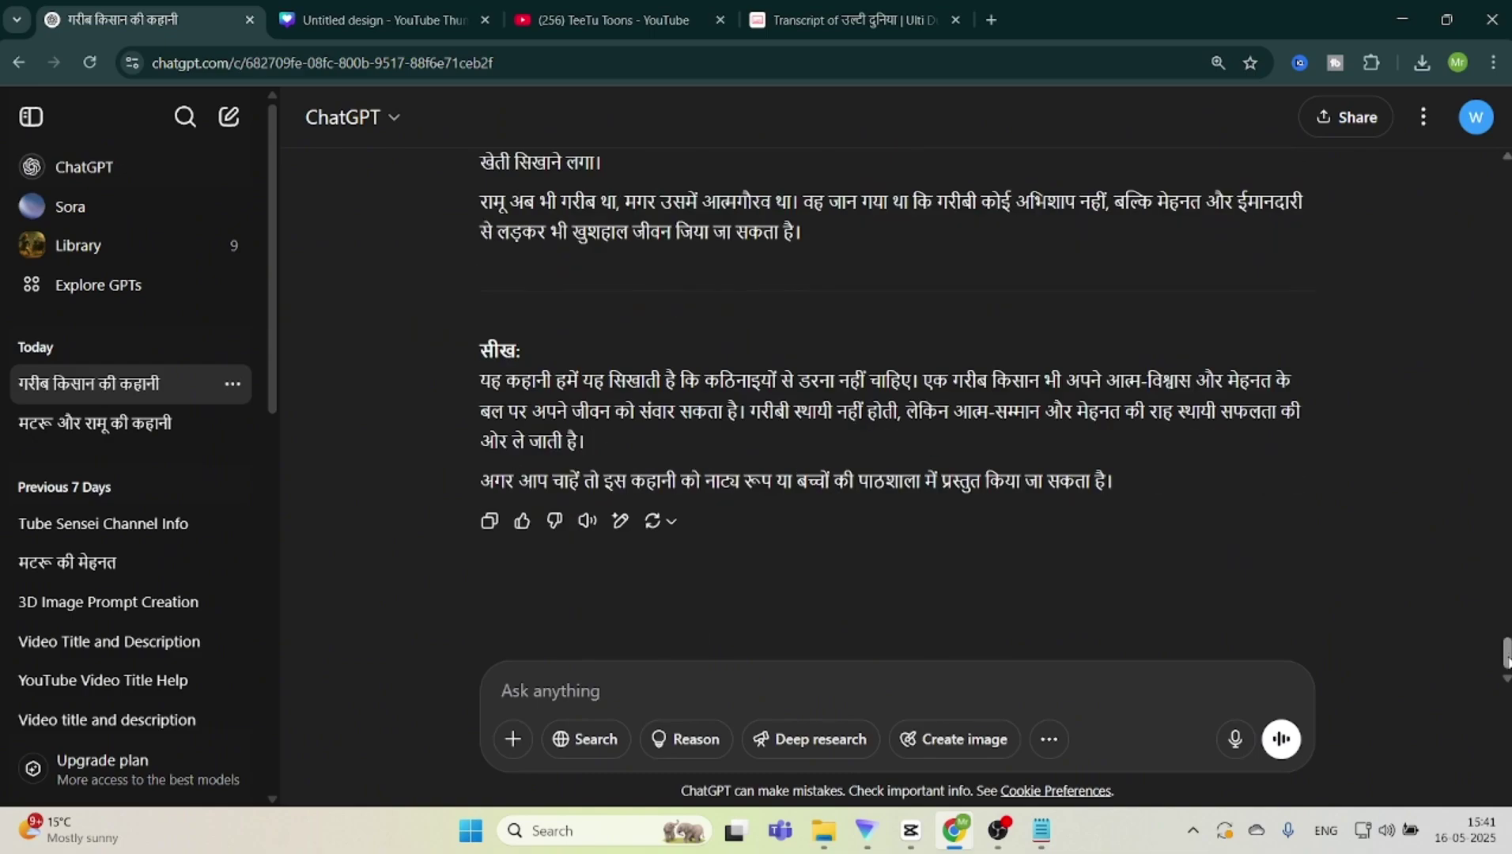
Step: Copy the body of the poor-farmer story, without its moral, from ChatGPT into a new Notepad document
{"action": "scroll", "coordinate": [894, 395], "scroll_direction": "up", "scroll_amount": 9}
{"action": "left_click", "coordinate": [1036, 789]}
{"action": "left_click", "coordinate": [955, 831]}
{"action": "left_click_drag", "start_coordinate": [480, 224], "coordinate": [870, 657]}
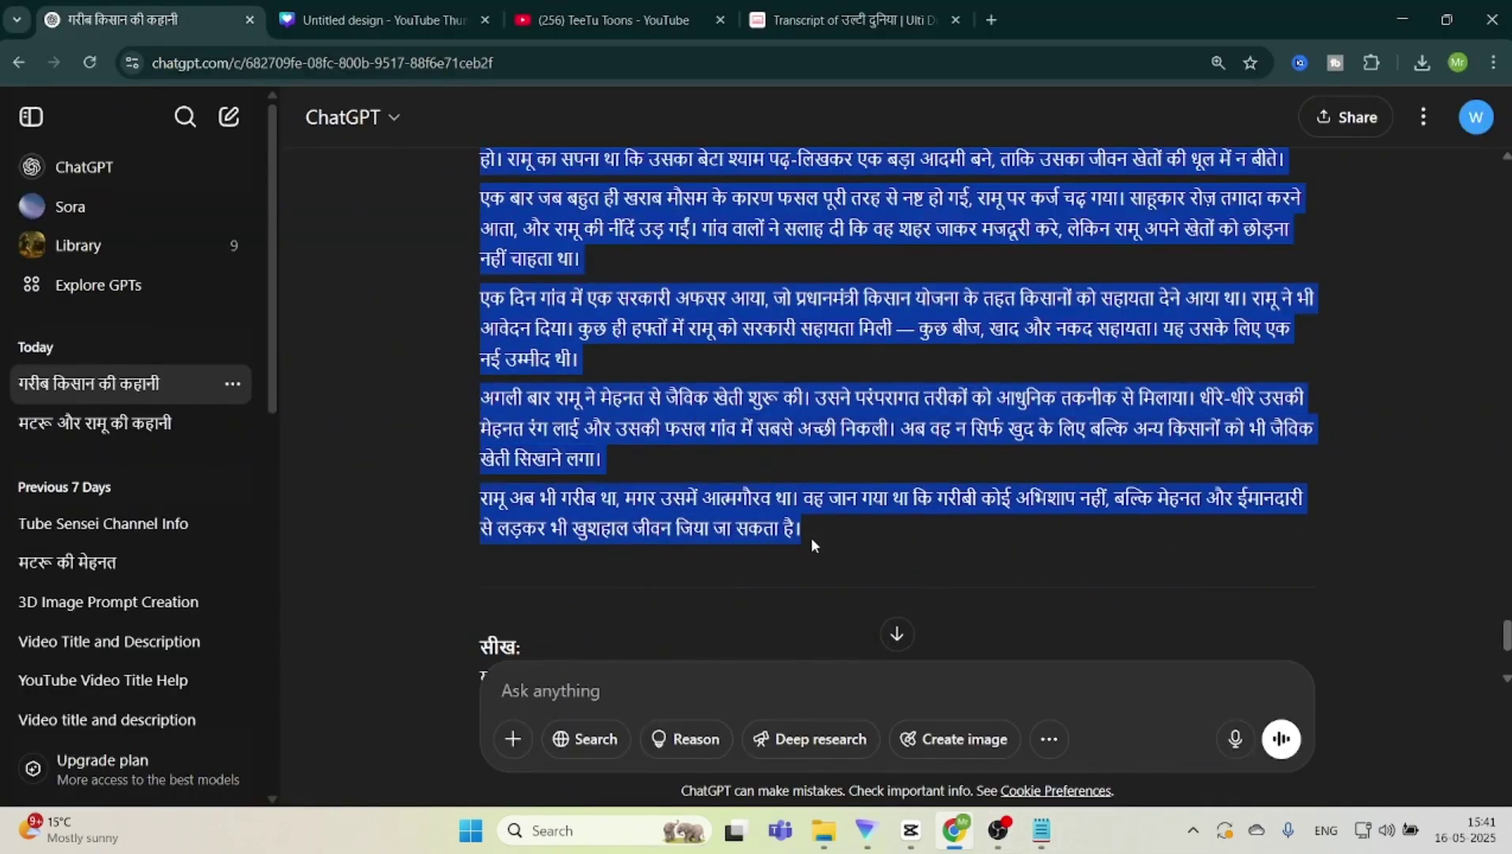
{"action": "scroll", "coordinate": [738, 249], "scroll_direction": "up", "scroll_amount": 5}
{"action": "left_click", "coordinate": [1042, 831]}
{"action": "key", "text": "ctrl+n"}
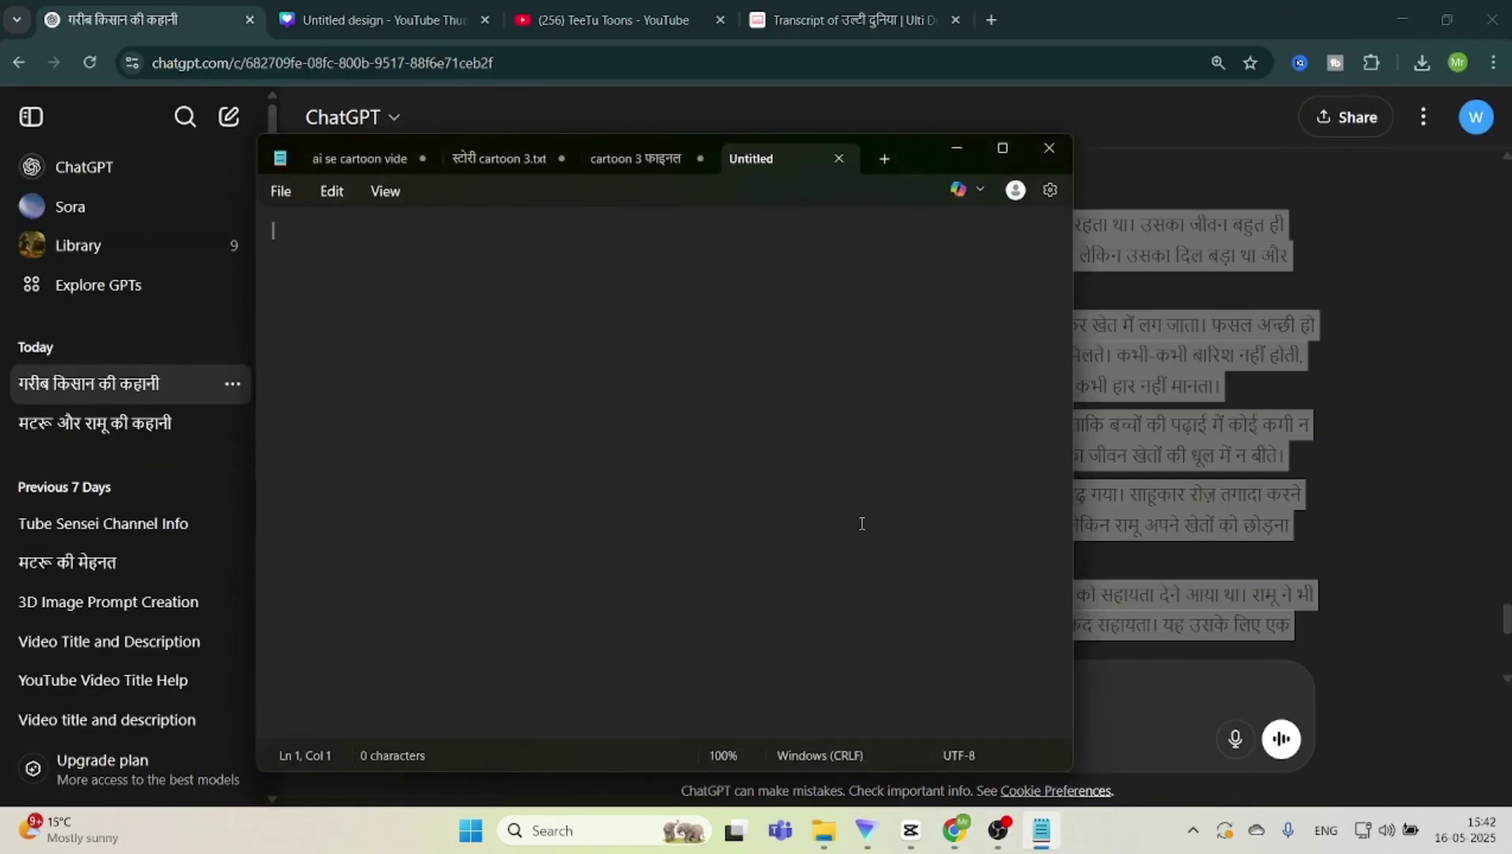
{"action": "key", "text": "ctrl+v"}
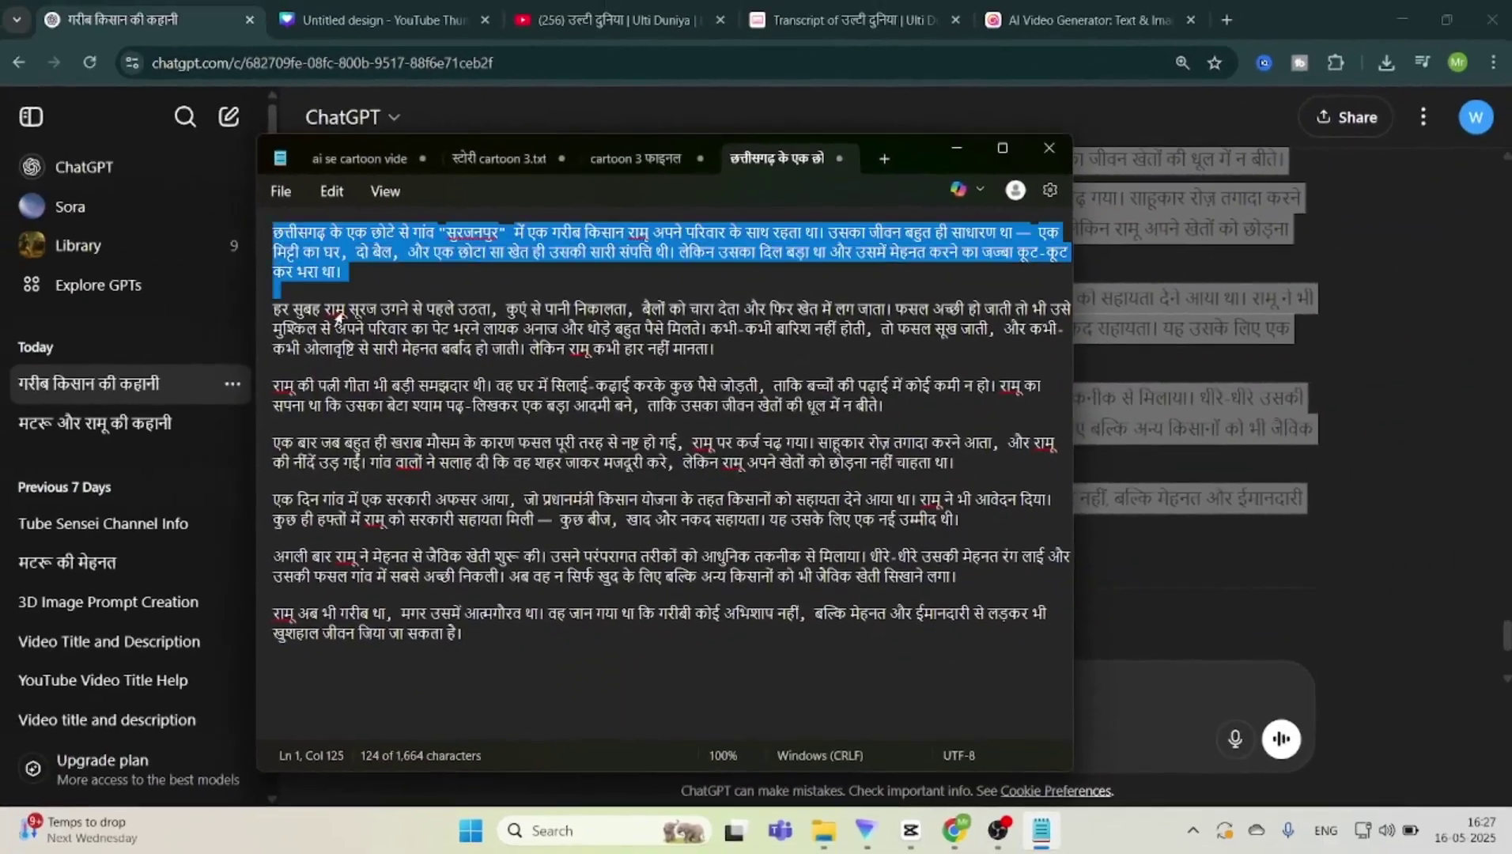
Step: Copy the farmer story from Notepad into a new ChatGPT message without sending it
{"action": "left_click_drag", "start_coordinate": [348, 273], "coordinate": [502, 621]}
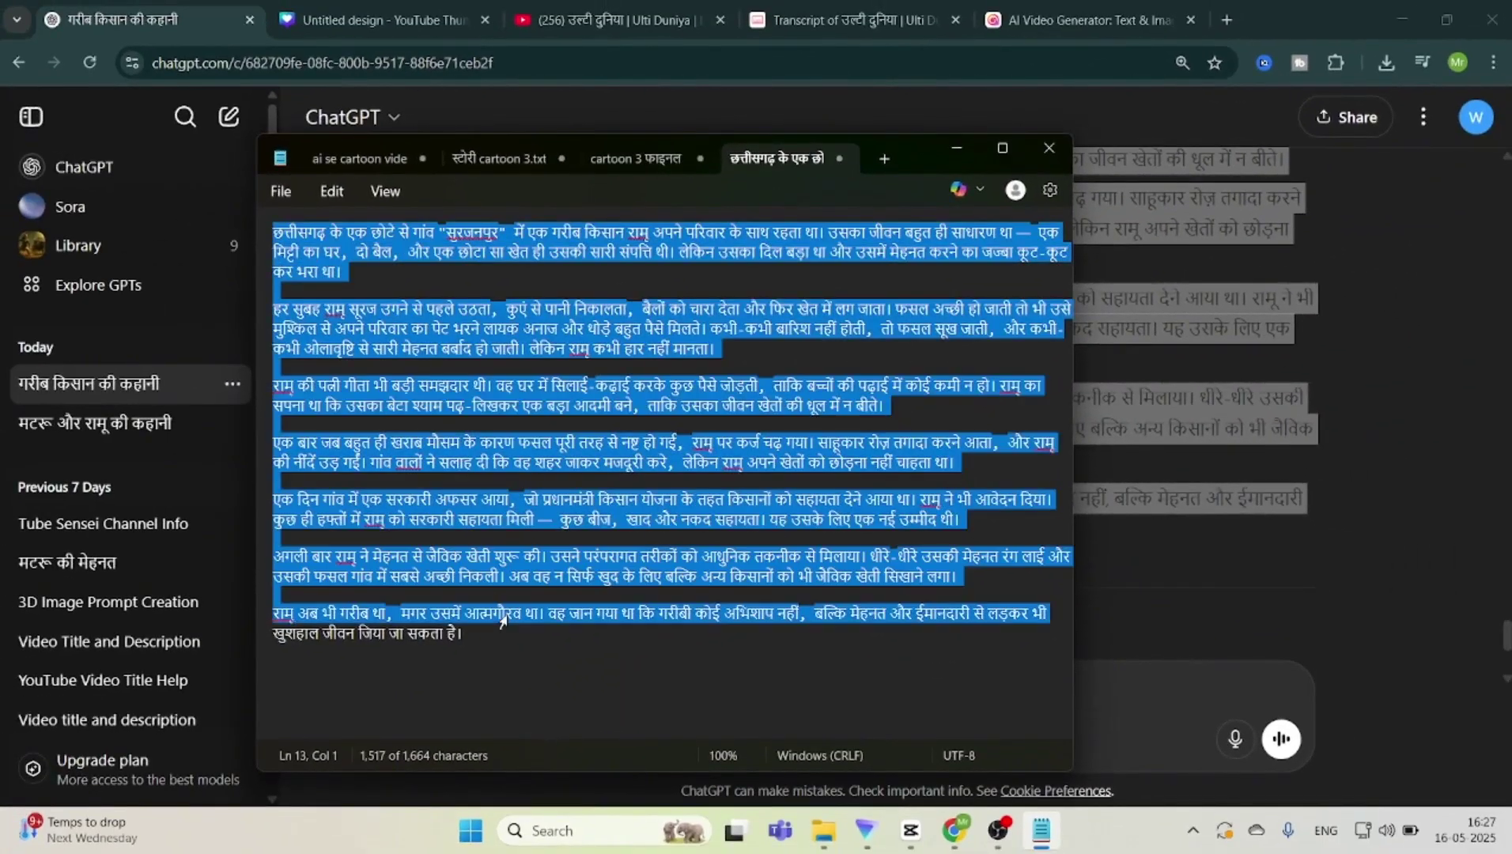
{"action": "key", "text": "alt+Tab"}
{"action": "key", "text": "ctrl+v"}
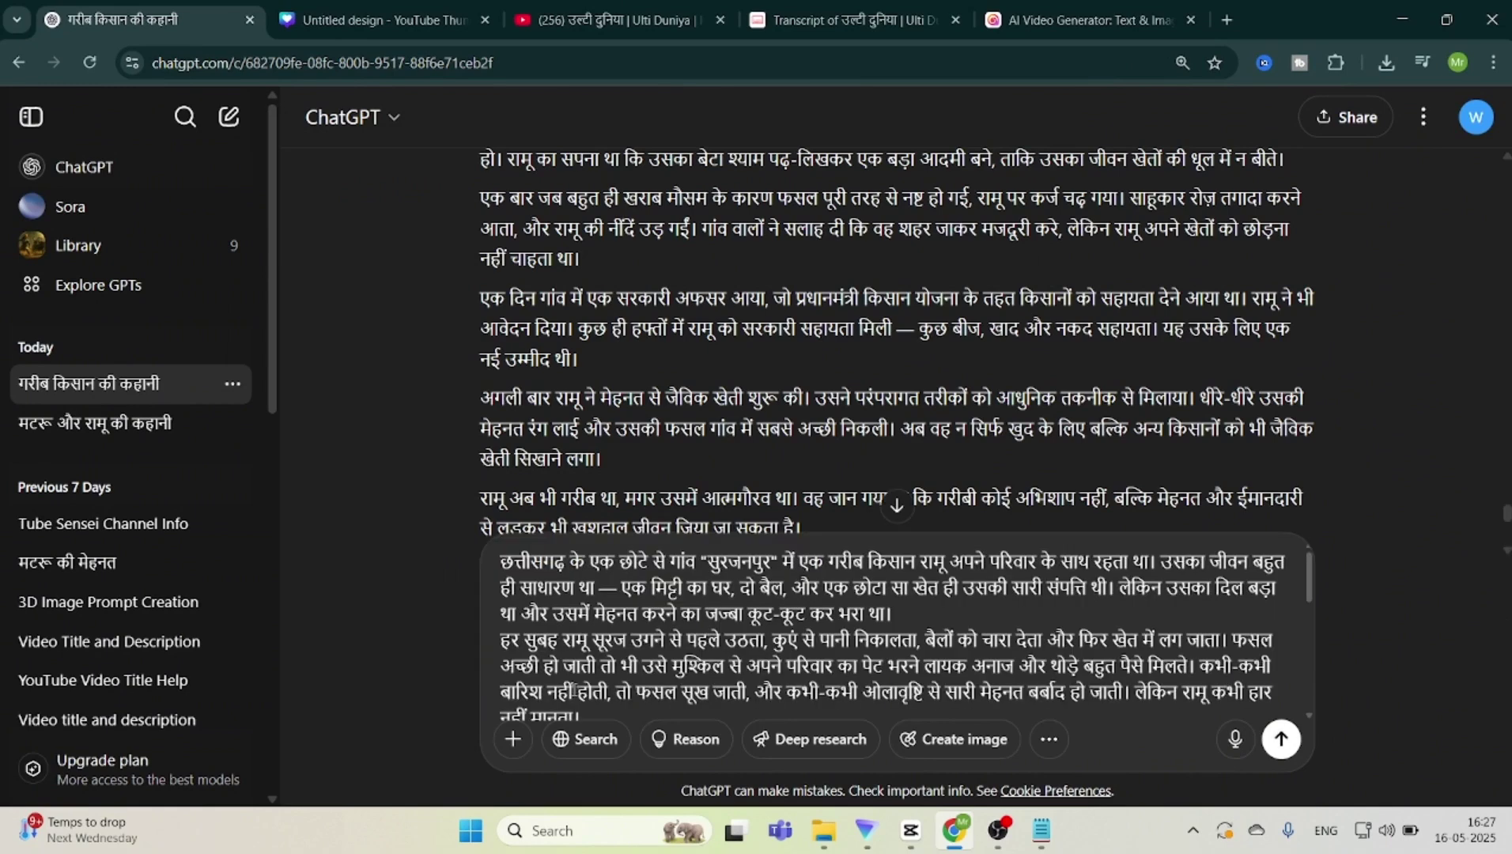
Step: View the paused "Ulti Duniya" YouTube video in full screen as the style reference, and return to normal view
{"action": "key", "text": "ctrl+3"}
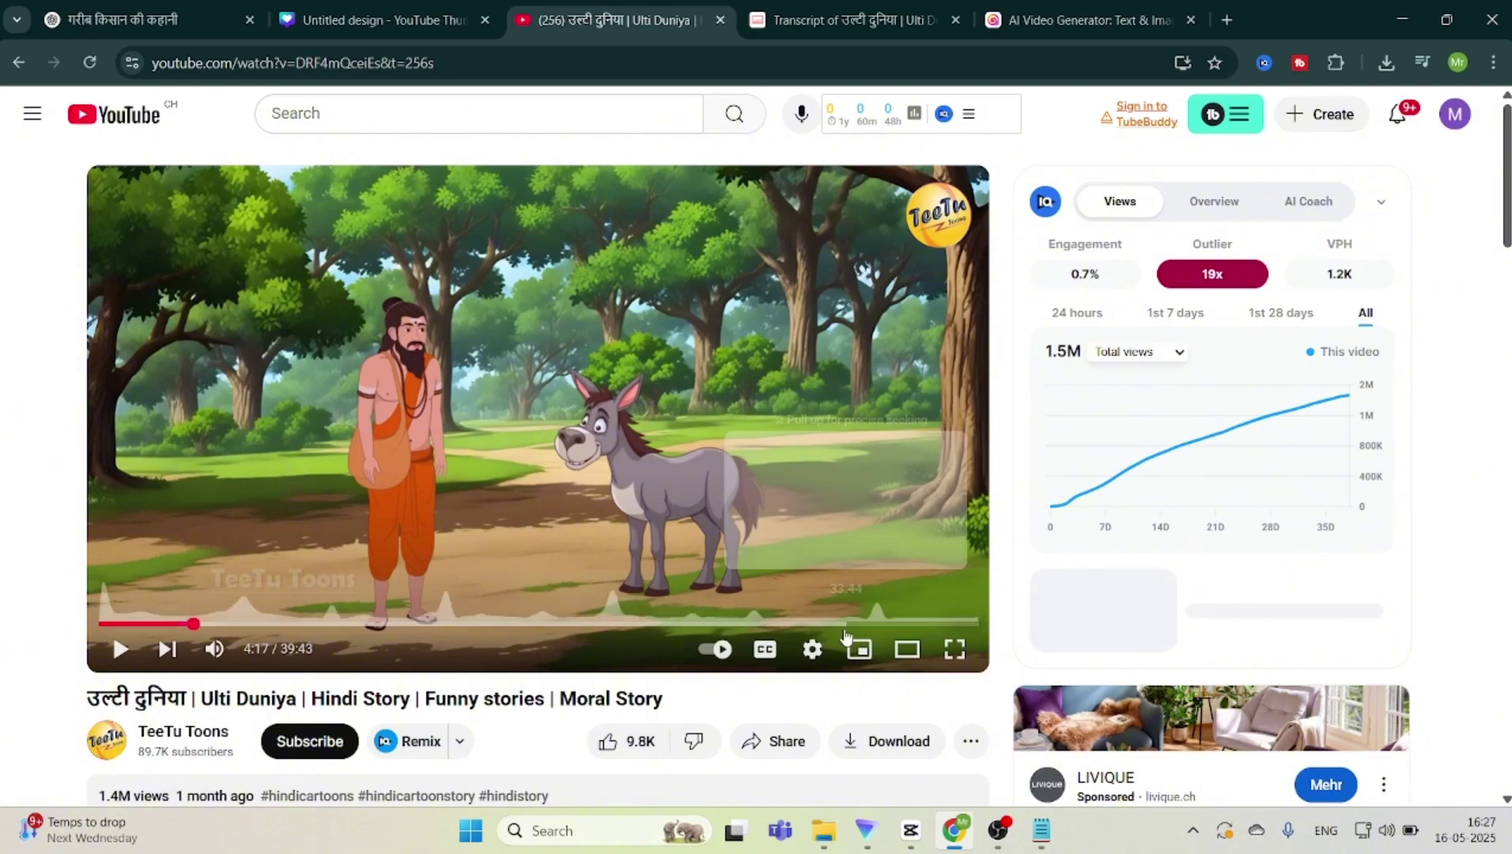
{"action": "left_click", "coordinate": [954, 651]}
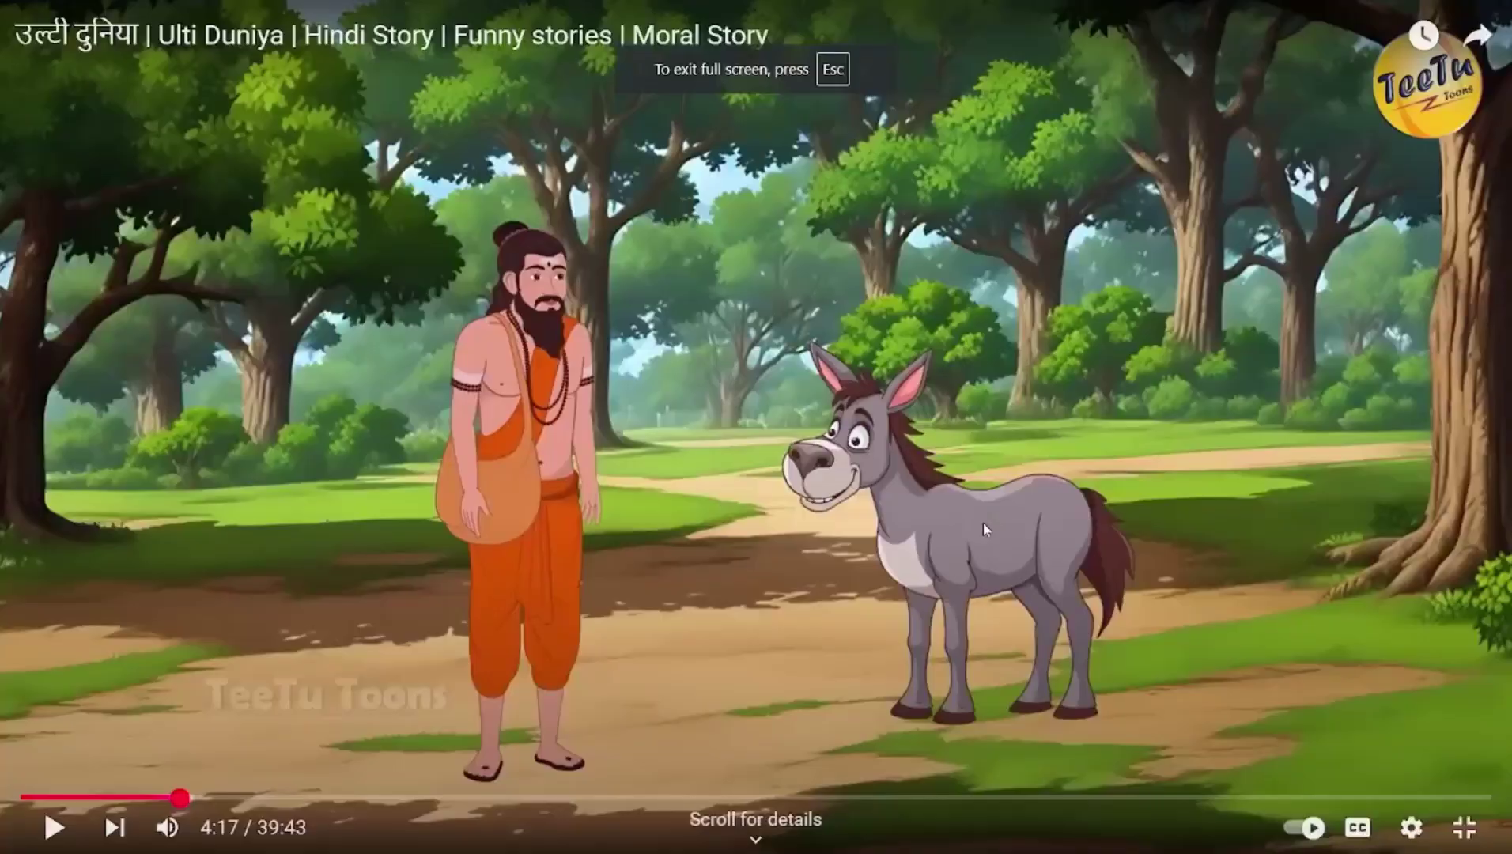
{"action": "left_click", "coordinate": [1464, 827]}
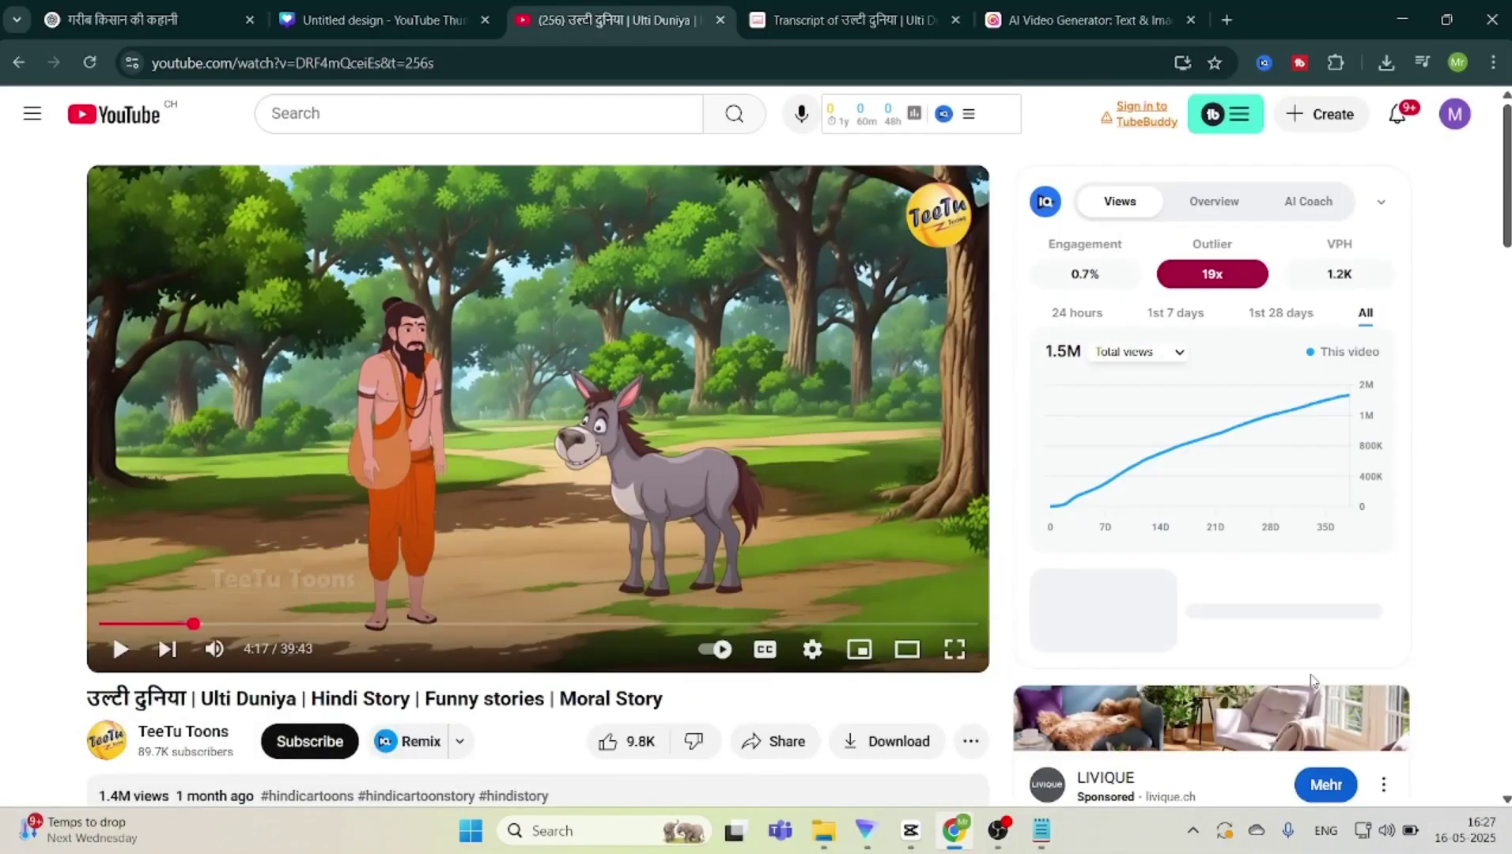
Step: Attach the image of the sage and the donkey to the unsent ChatGPT message containing the story
{"action": "left_click", "coordinate": [158, 20]}
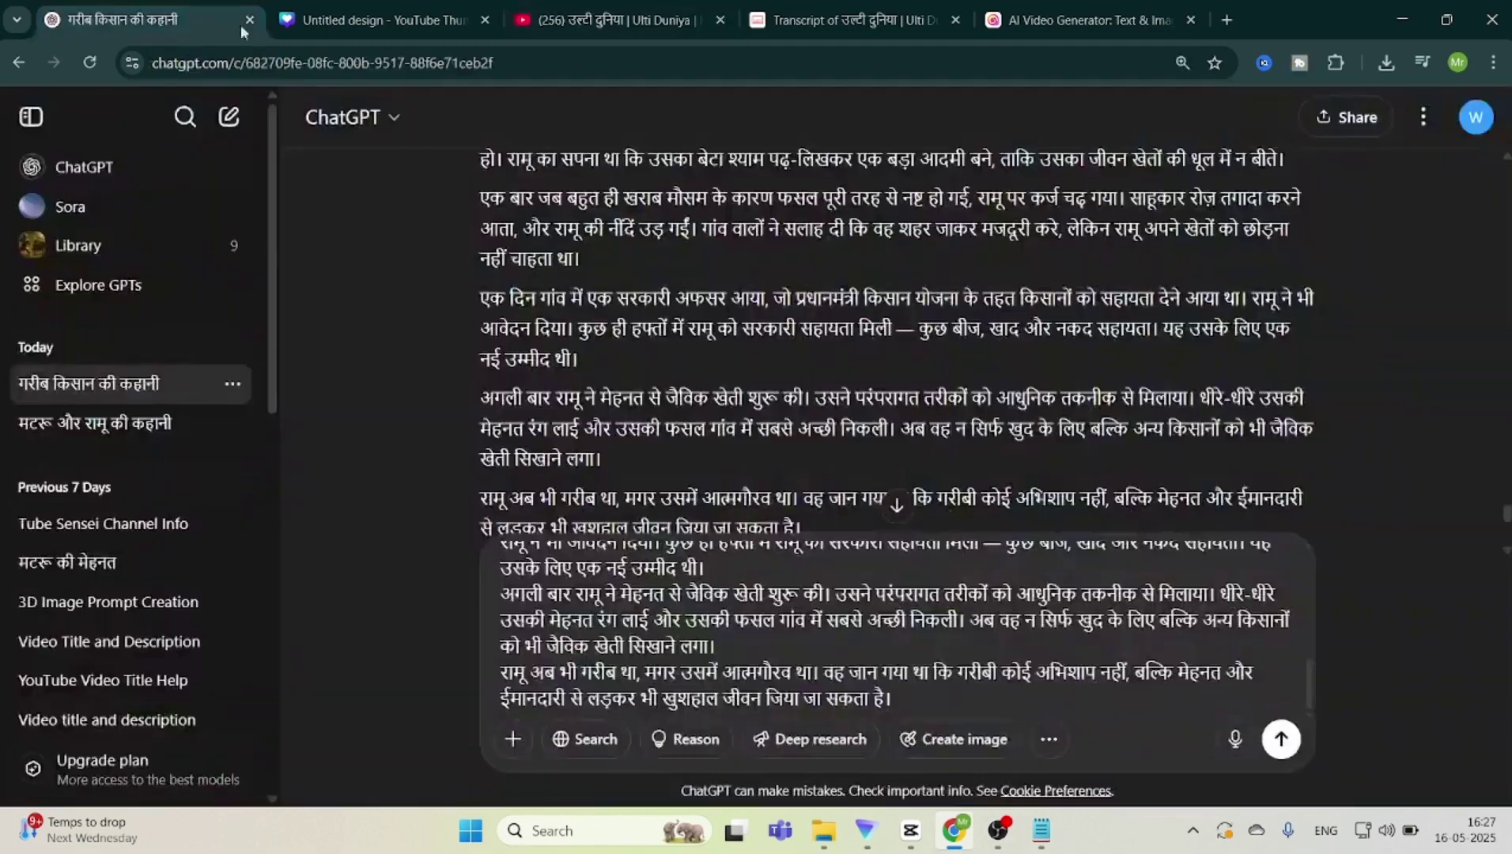
{"action": "left_click", "coordinate": [514, 741]}
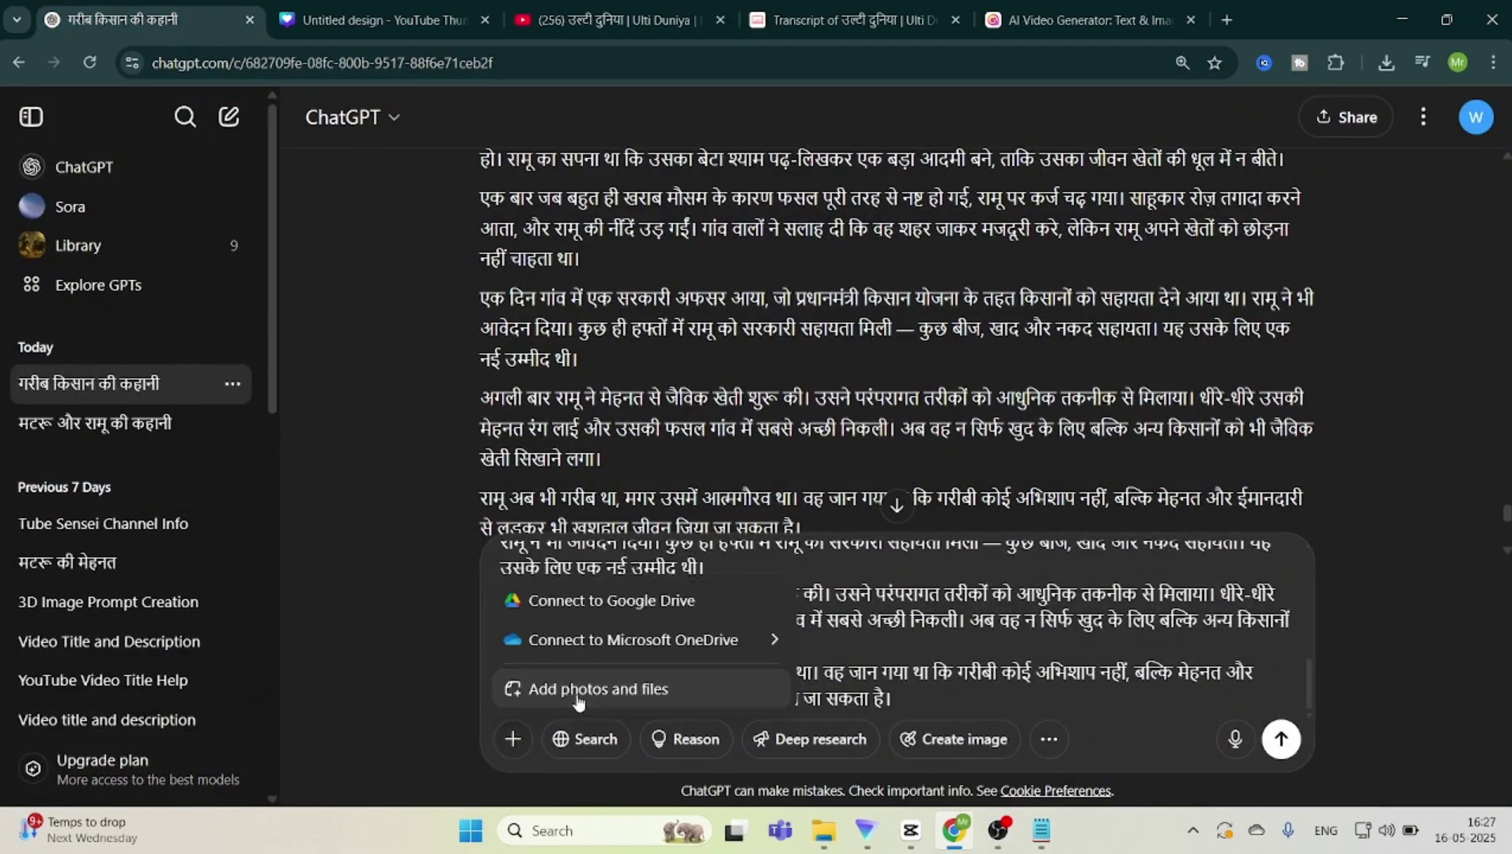
{"action": "left_click", "coordinate": [528, 689]}
{"action": "left_click", "coordinate": [609, 437]}
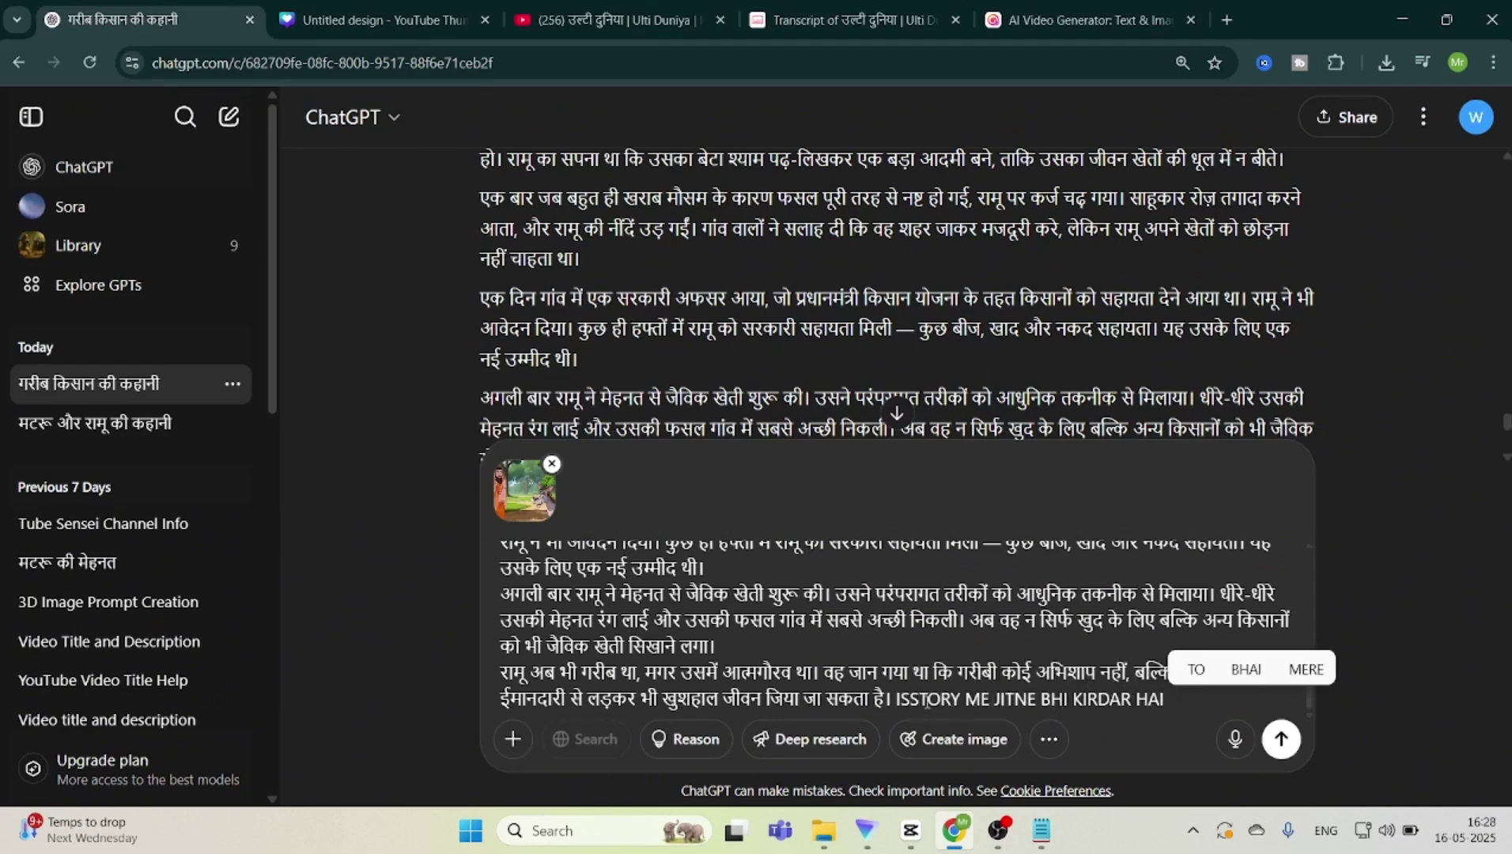
Step: Ask in romanised Hindi for detailed prompts for all the story's characters in the attached image's style, and review the prompts returned
{"action": "type", "text": "TAIL PROMPT LIKHO JAISA KI MAINE IMAGE DI HAI USI STAIL ME TAK"}
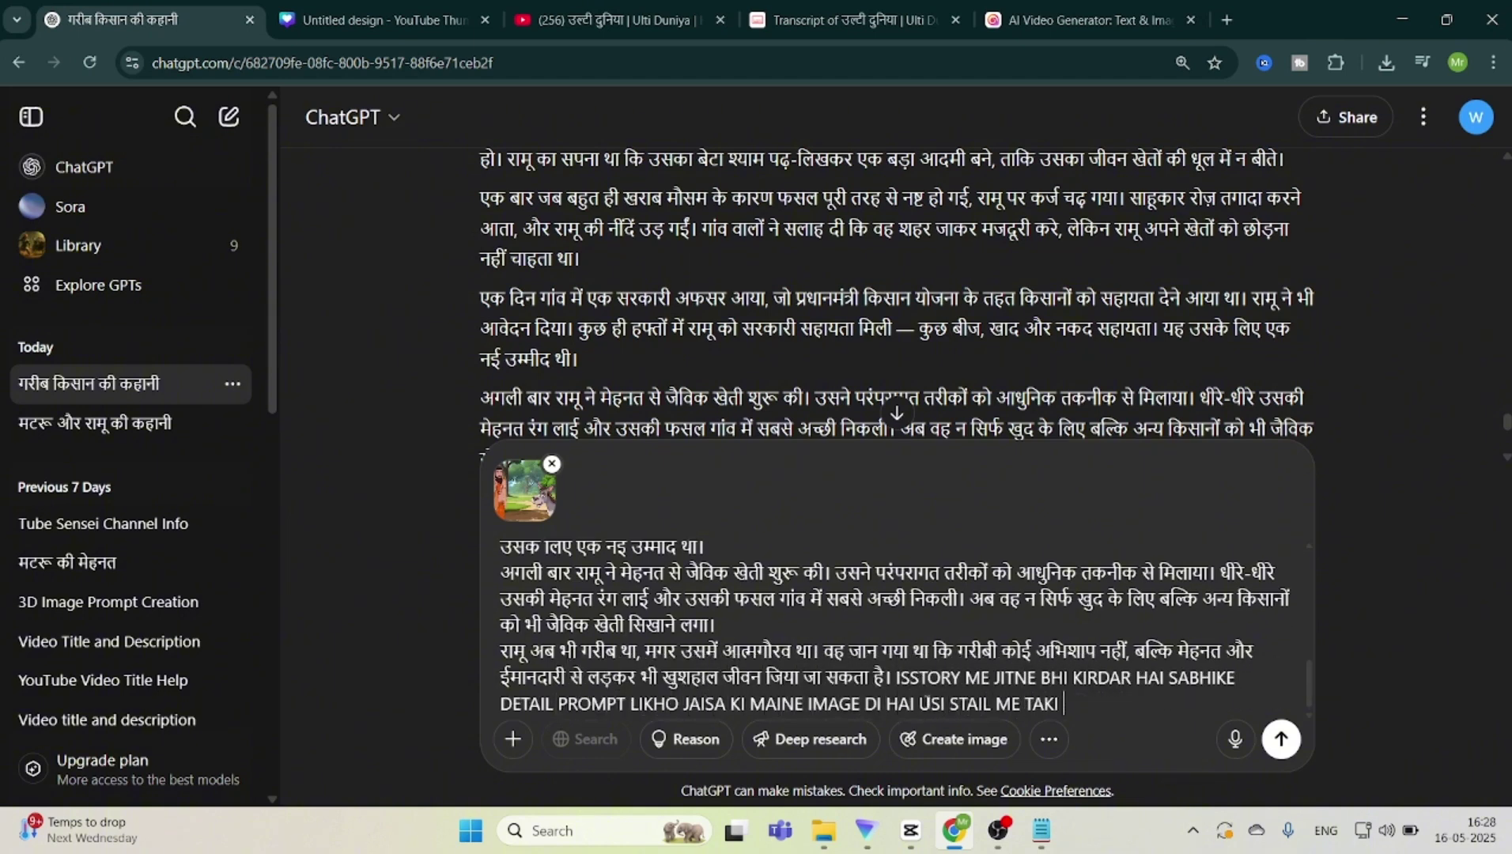
{"action": "type", "text": " IMAGE J"}
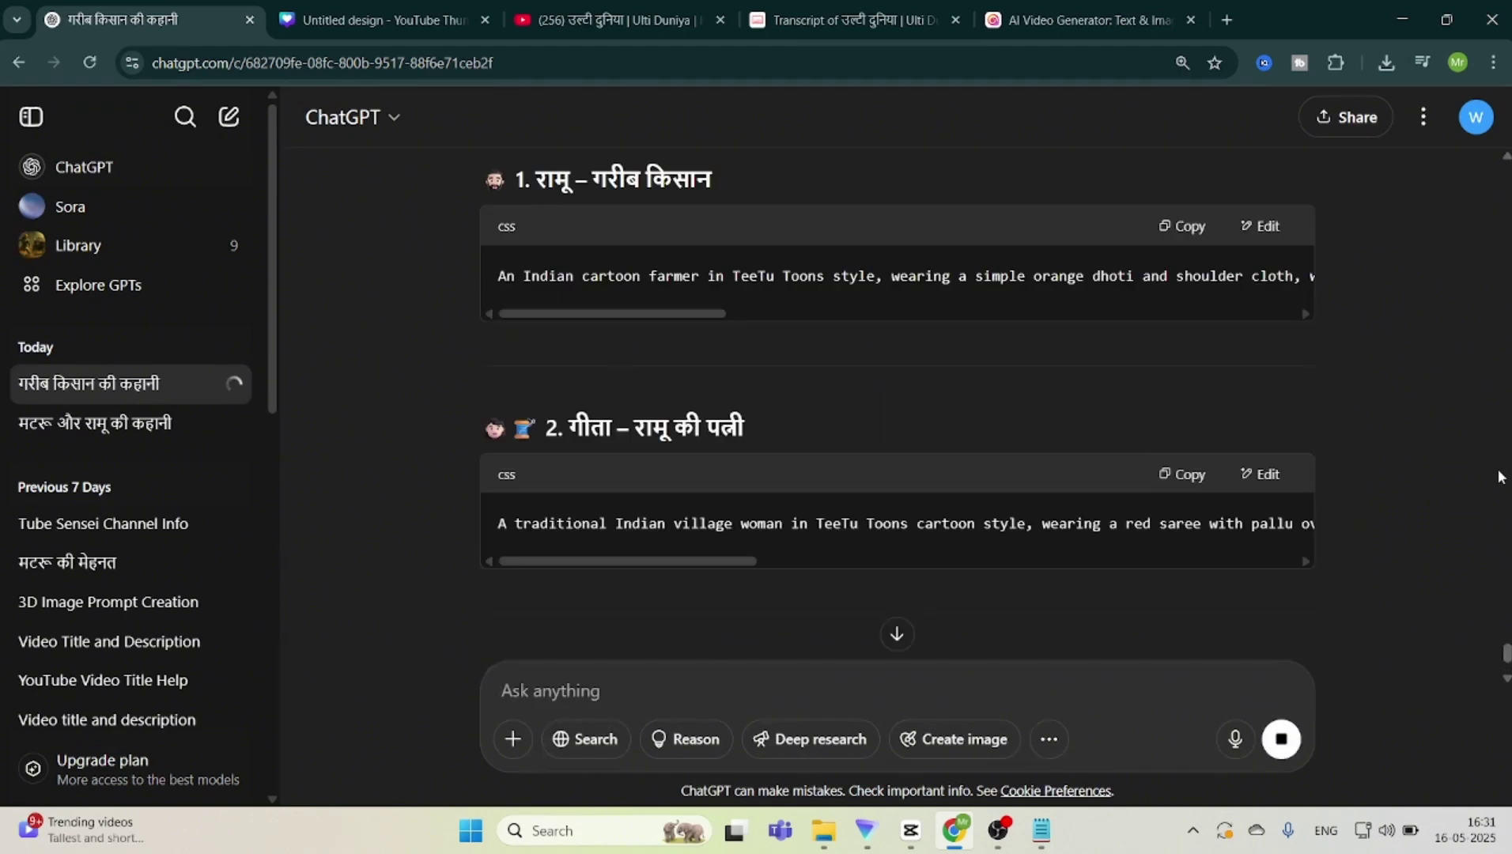
{"action": "scroll", "coordinate": [1506, 477], "scroll_direction": "down", "scroll_amount": 3}
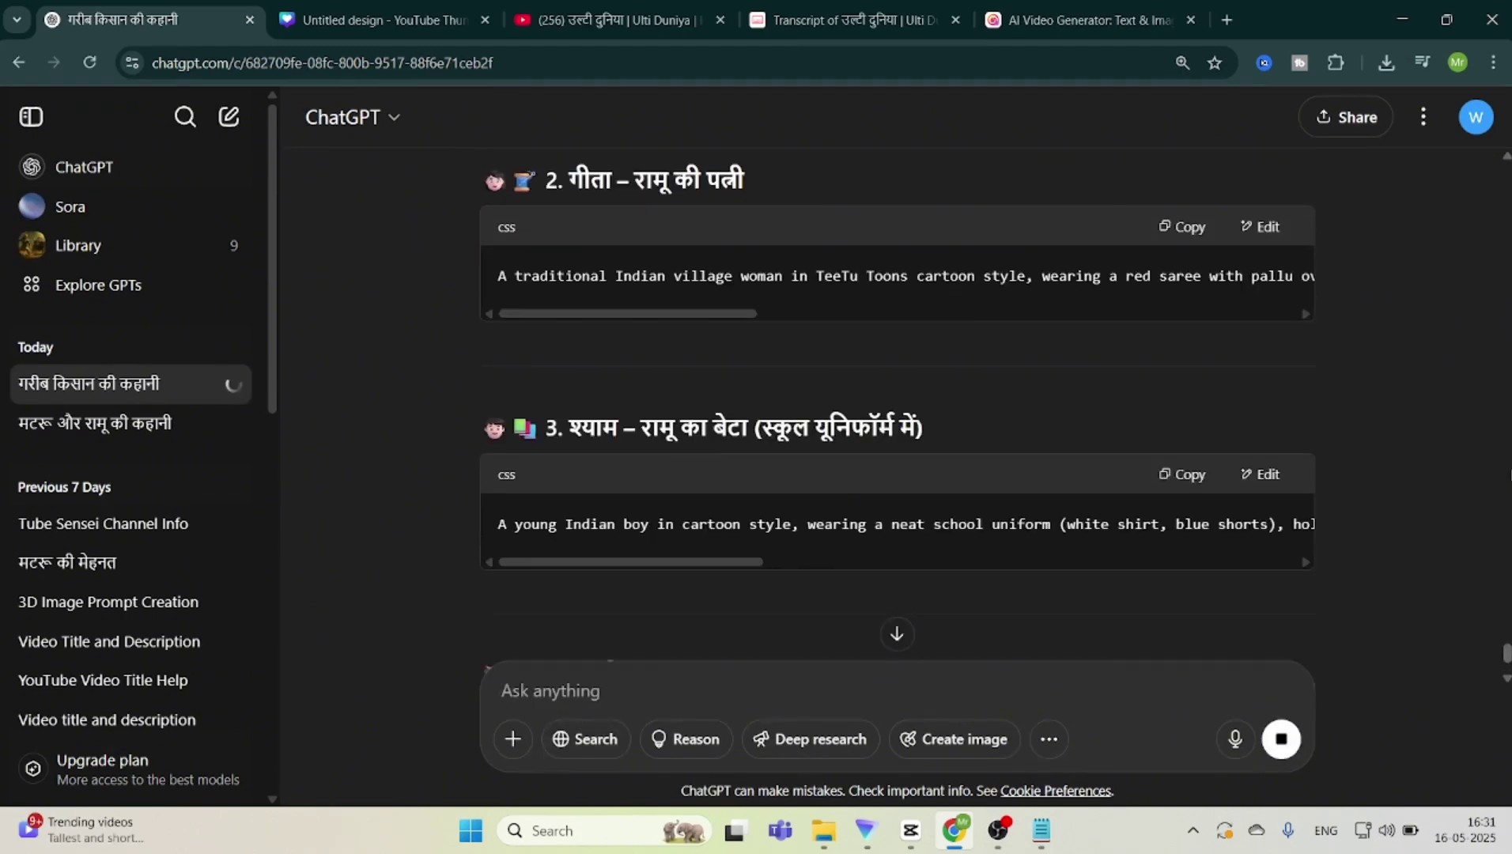
{"action": "scroll", "coordinate": [1508, 476], "scroll_direction": "down", "scroll_amount": 6}
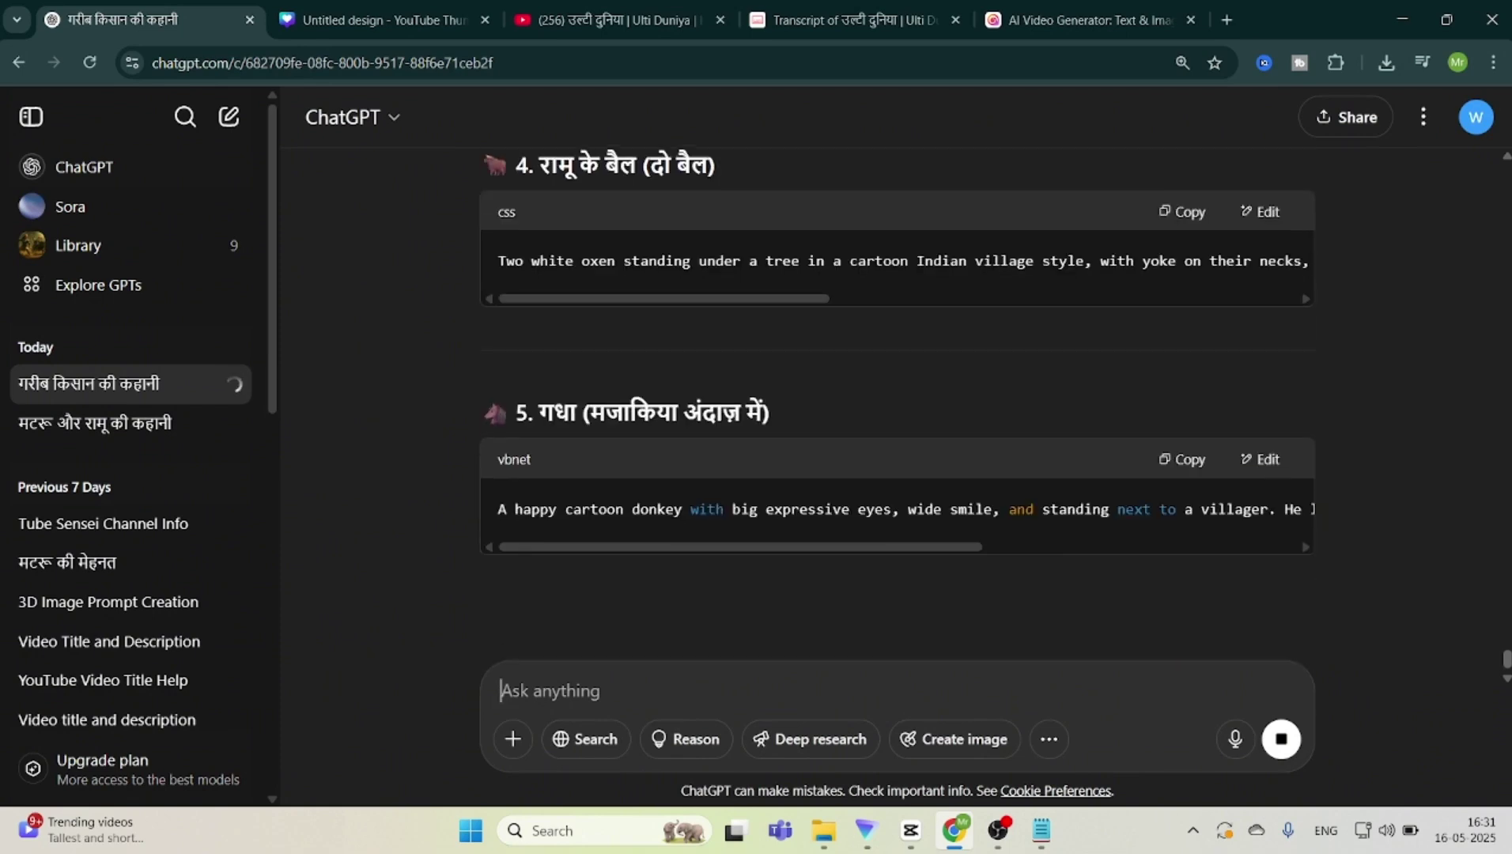
Step: Select all six character prompts in the ChatGPT reply, from the farmer to the government officer, and copy them into Notepad
{"action": "scroll", "coordinate": [897, 356], "scroll_direction": "down", "scroll_amount": 5}
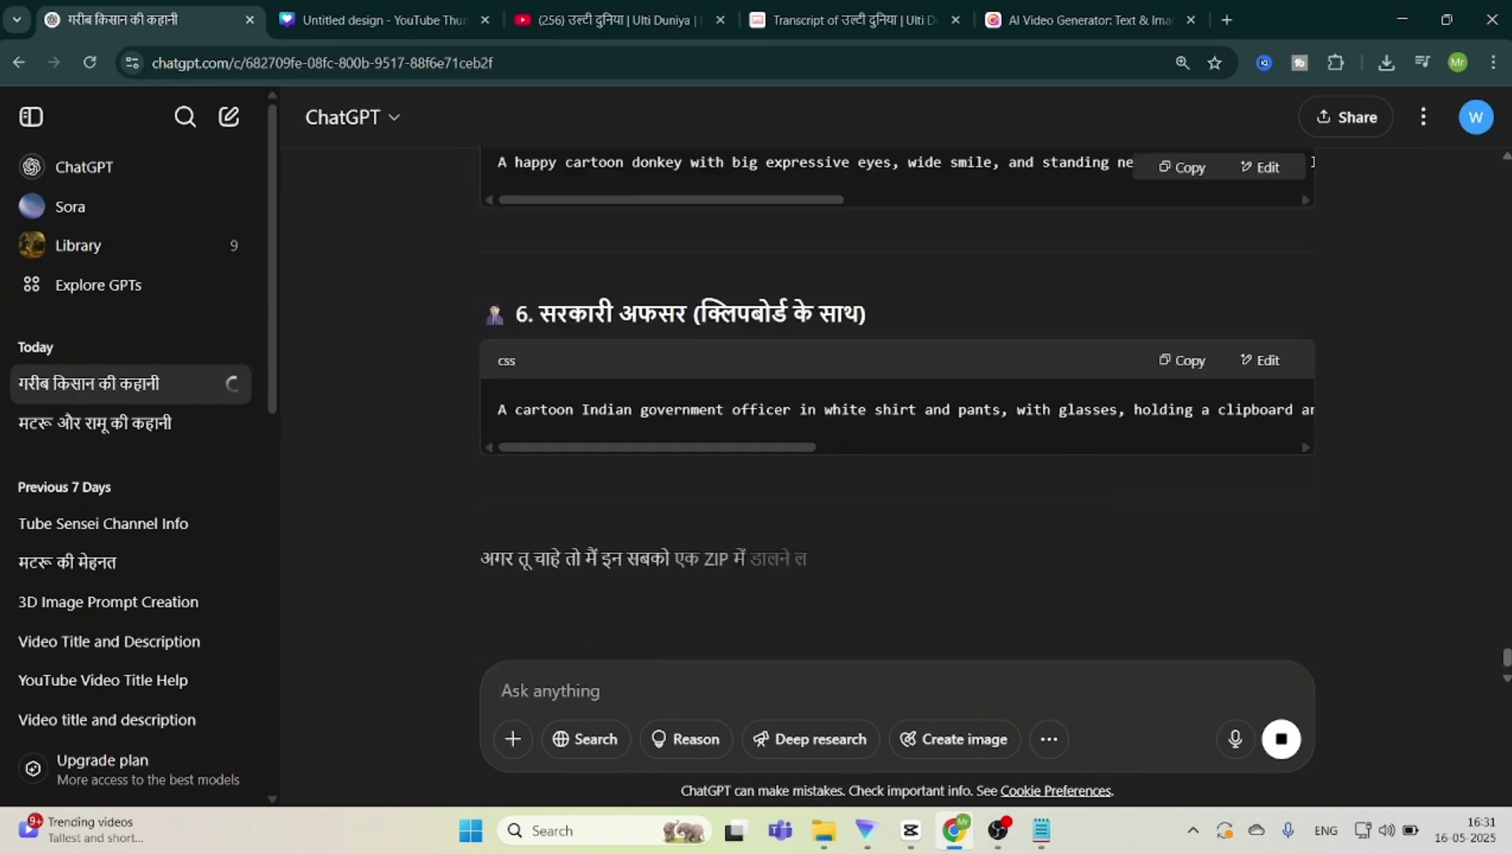
{"action": "scroll", "coordinate": [1506, 601], "scroll_direction": "up", "scroll_amount": 10}
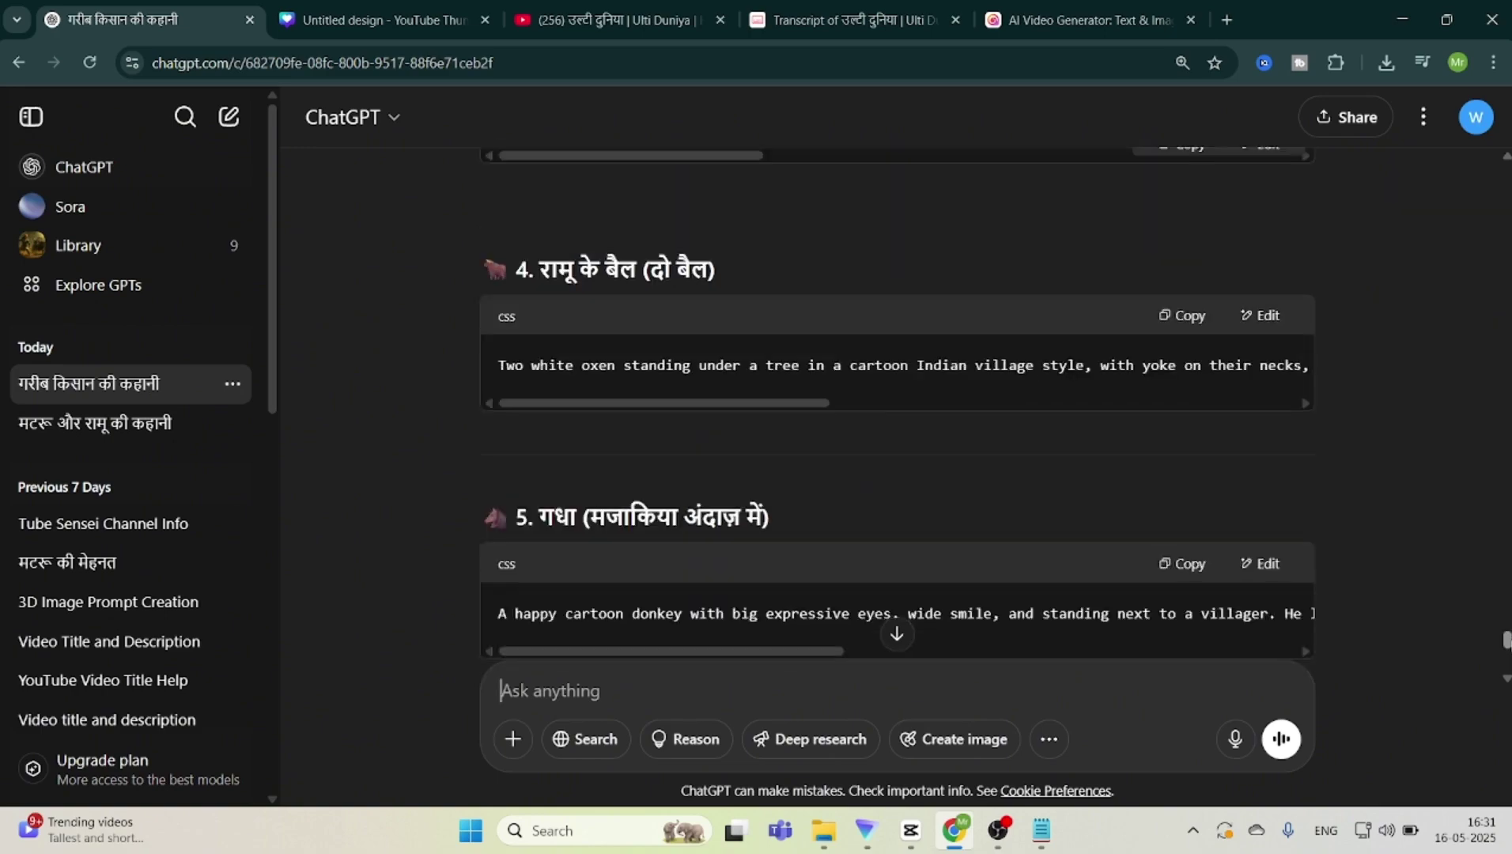
{"action": "scroll", "coordinate": [688, 320], "scroll_direction": "down", "scroll_amount": 3}
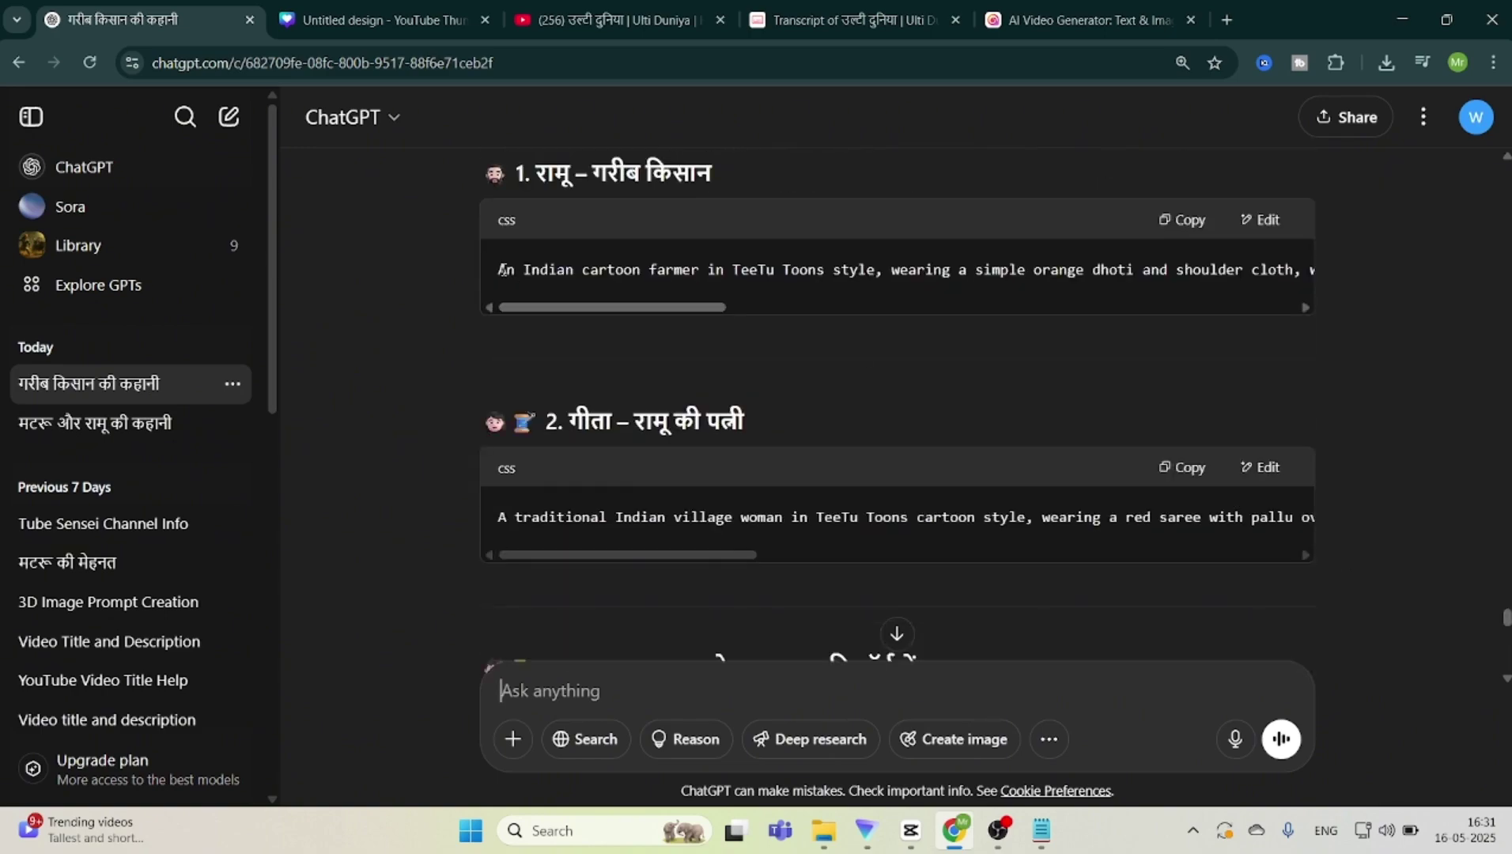
{"action": "left_click_drag", "start_coordinate": [507, 275], "coordinate": [894, 633]}
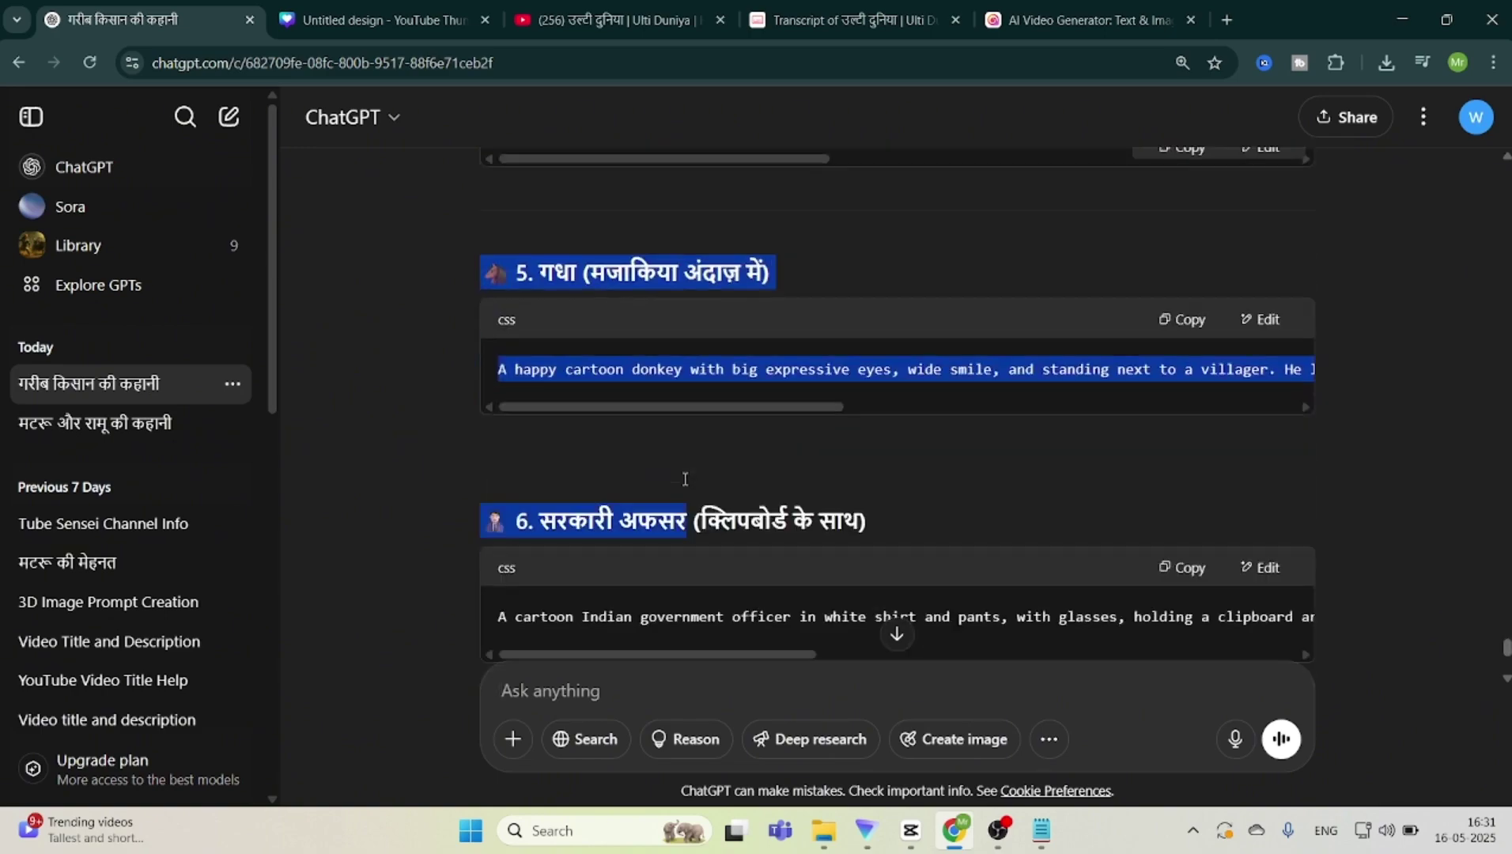
{"action": "key", "text": "alt+Tab"}
{"action": "key", "text": "ctrl+v"}
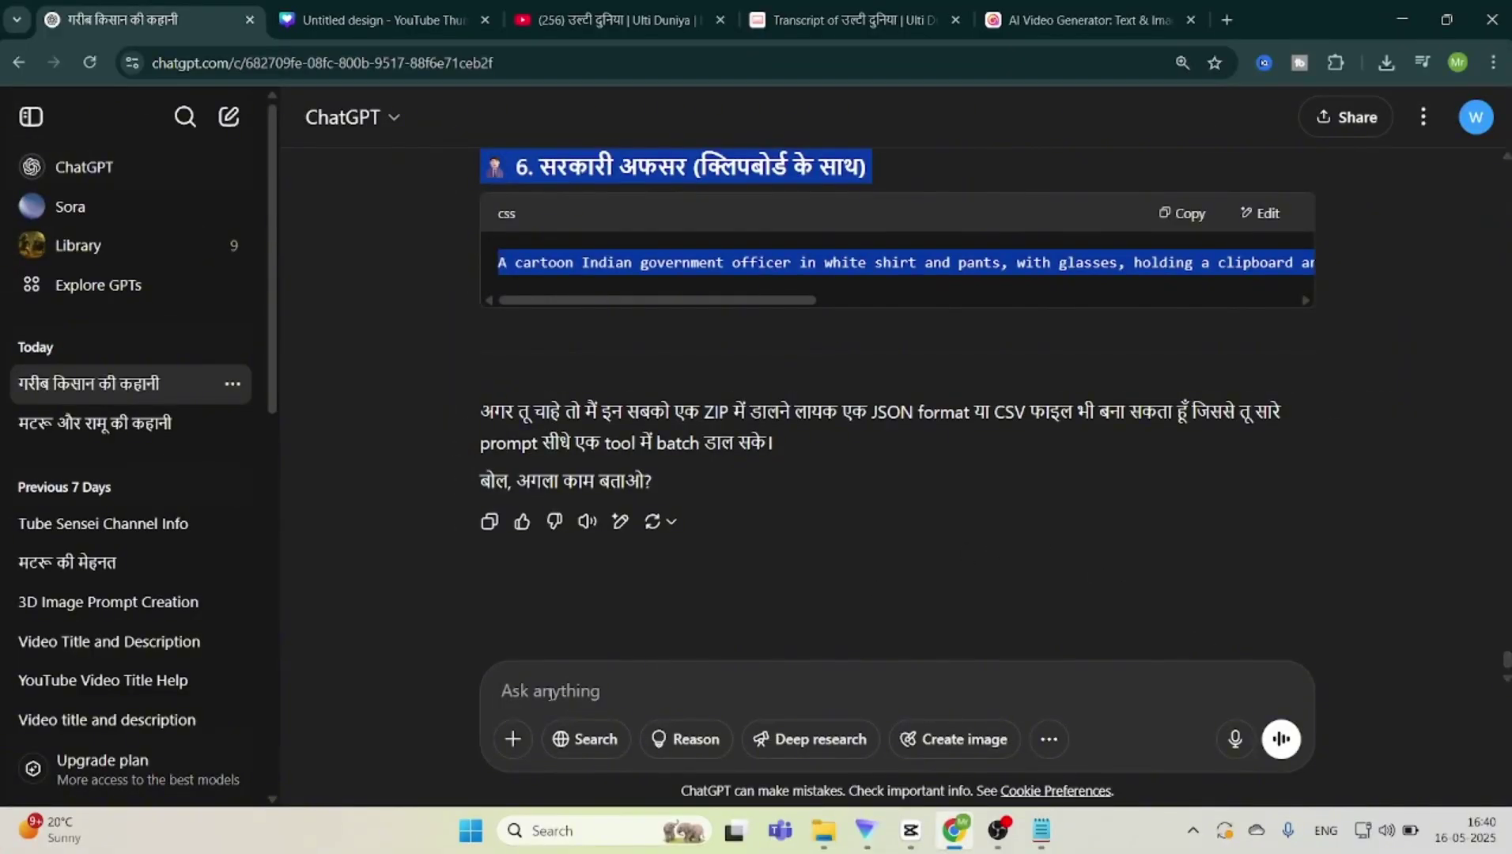
Step: Send ChatGPT the village woman's TeeTu Toons prompt, asking in romanised Hindi to correct its mistakes so the image generates properly
{"action": "left_click", "coordinate": [551, 693]}
{"action": "type", "text": "A traditional Indian village woman in TeeTu Toons cartoon style, wearing a red saree with pallu over her head, sitting outside a mud house doing hand embroidery or sewing work. She has bangles, bindi, and a calm, kind face. Background of a rural Indian home, clay walls, and trees, bright cartoon colors."}
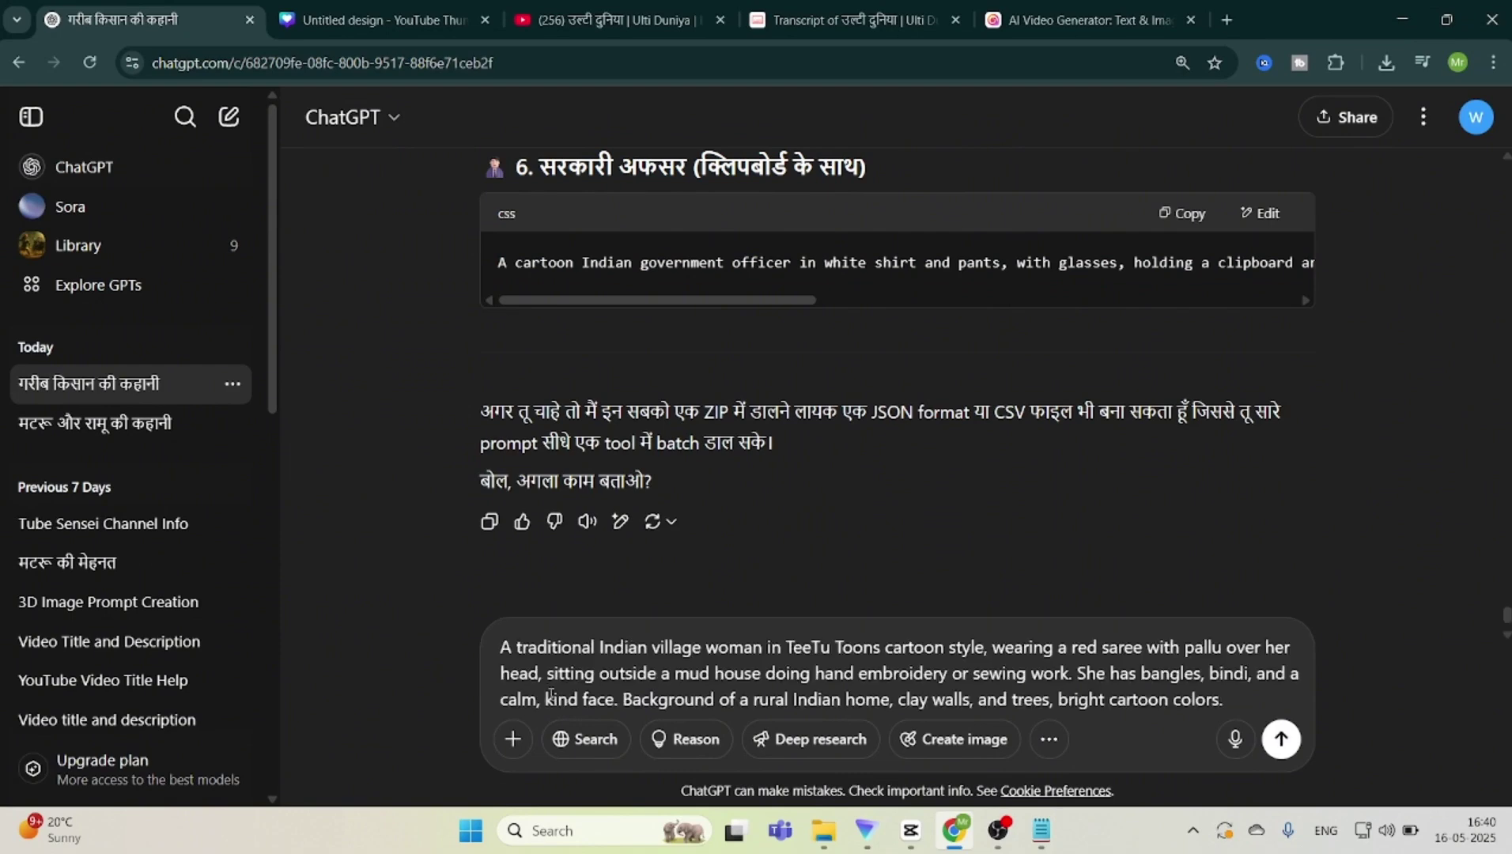
{"action": "type", "text": "IS PROMPT ME TUMNE GALTI KI HAI ISE SAHI KARO TAKI MERI IMAGE SAHISE GEBERATE HO SAKE"}
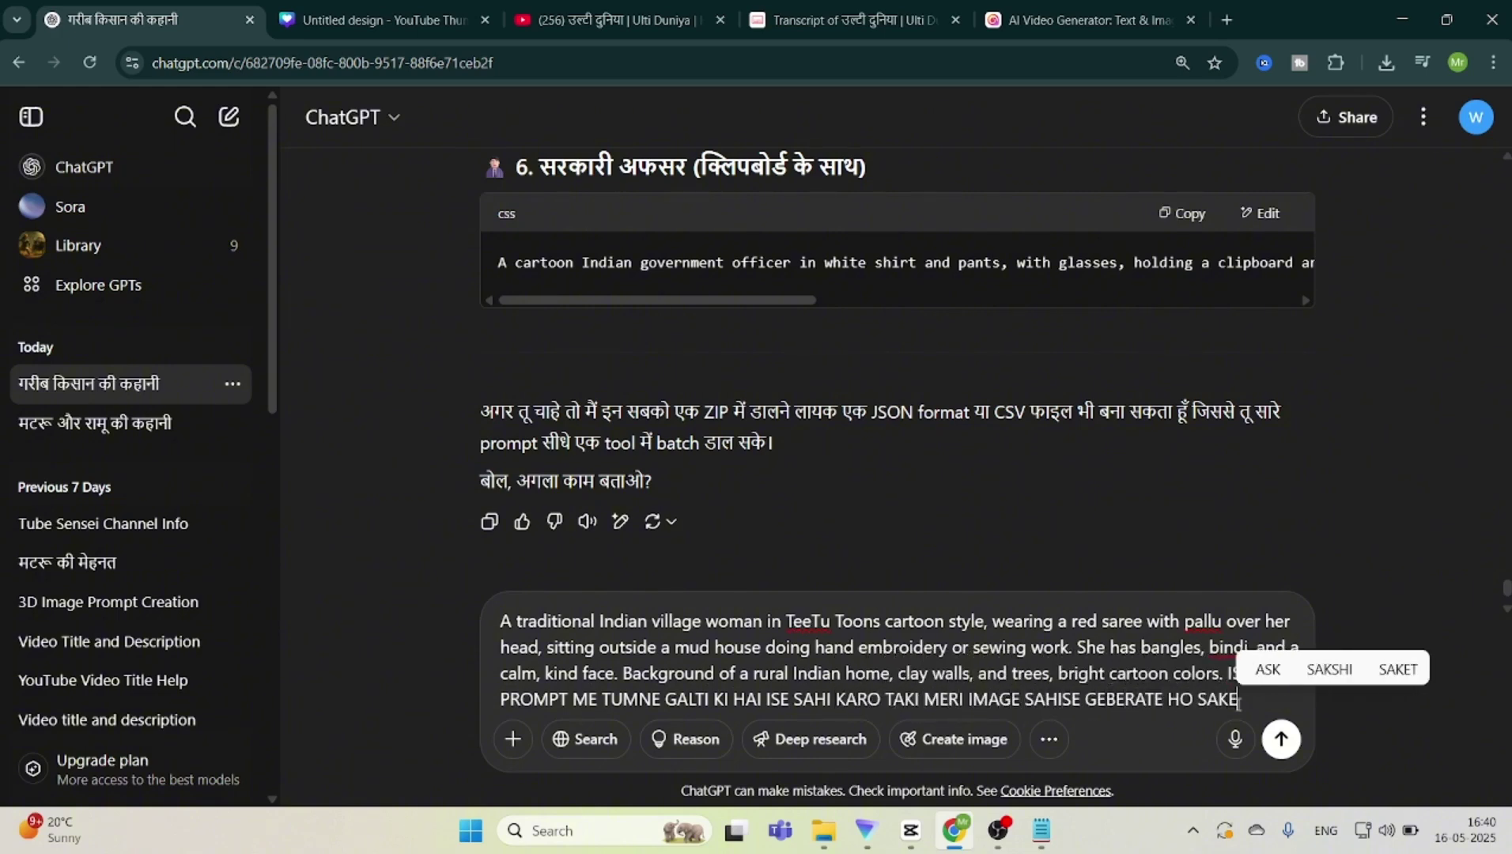
{"action": "key", "text": "Return"}
{"action": "scroll", "coordinate": [1411, 506], "scroll_direction": "down", "scroll_amount": 2}
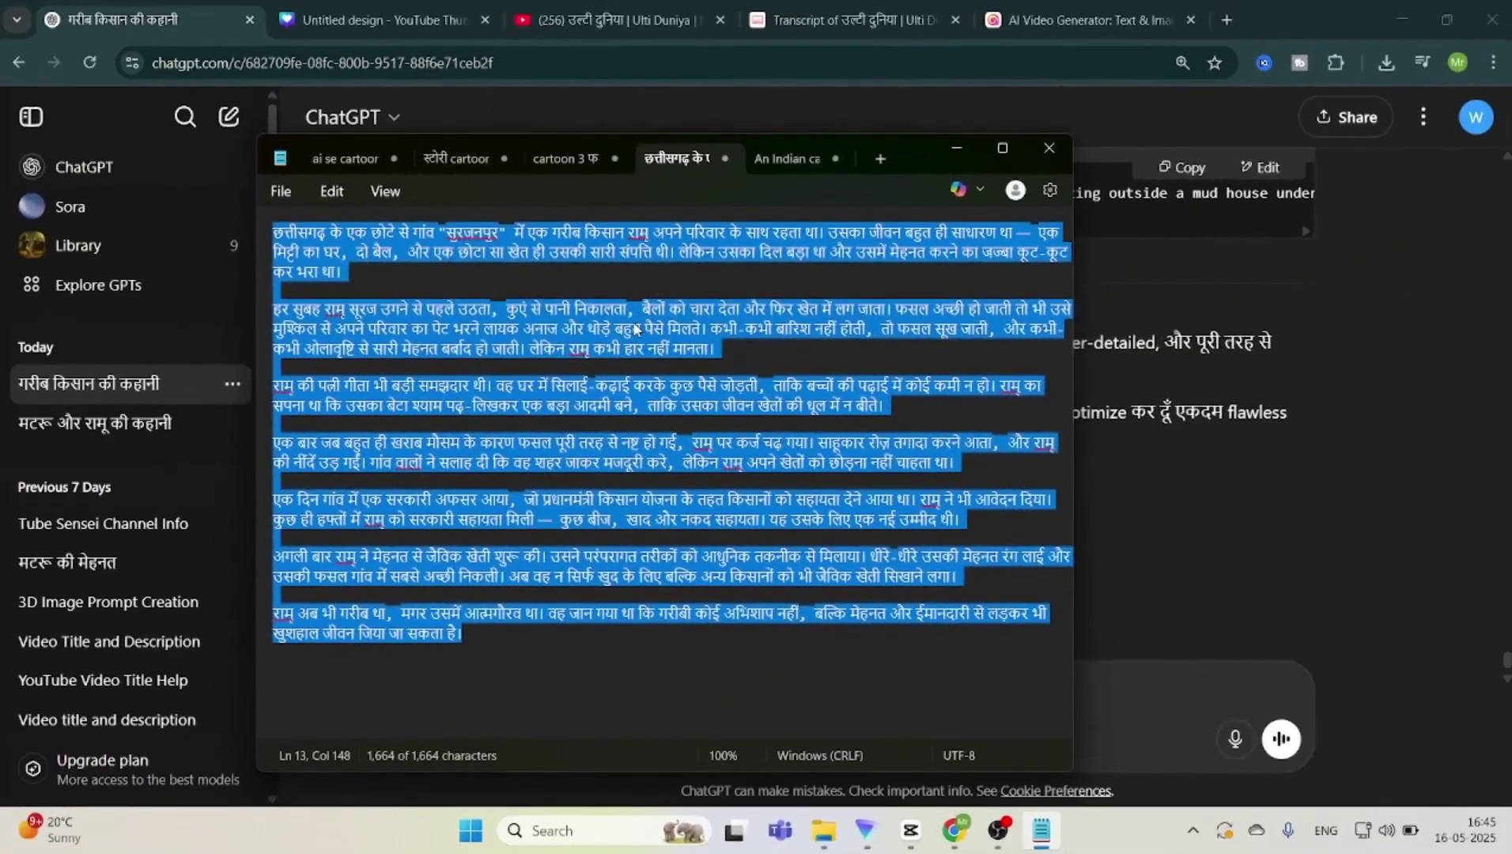
Step: Send the farmer story from Notepad to ChatGPT, asking for every line in Hindi with its image prompt written below in English
{"action": "right_click", "coordinate": [637, 569]}
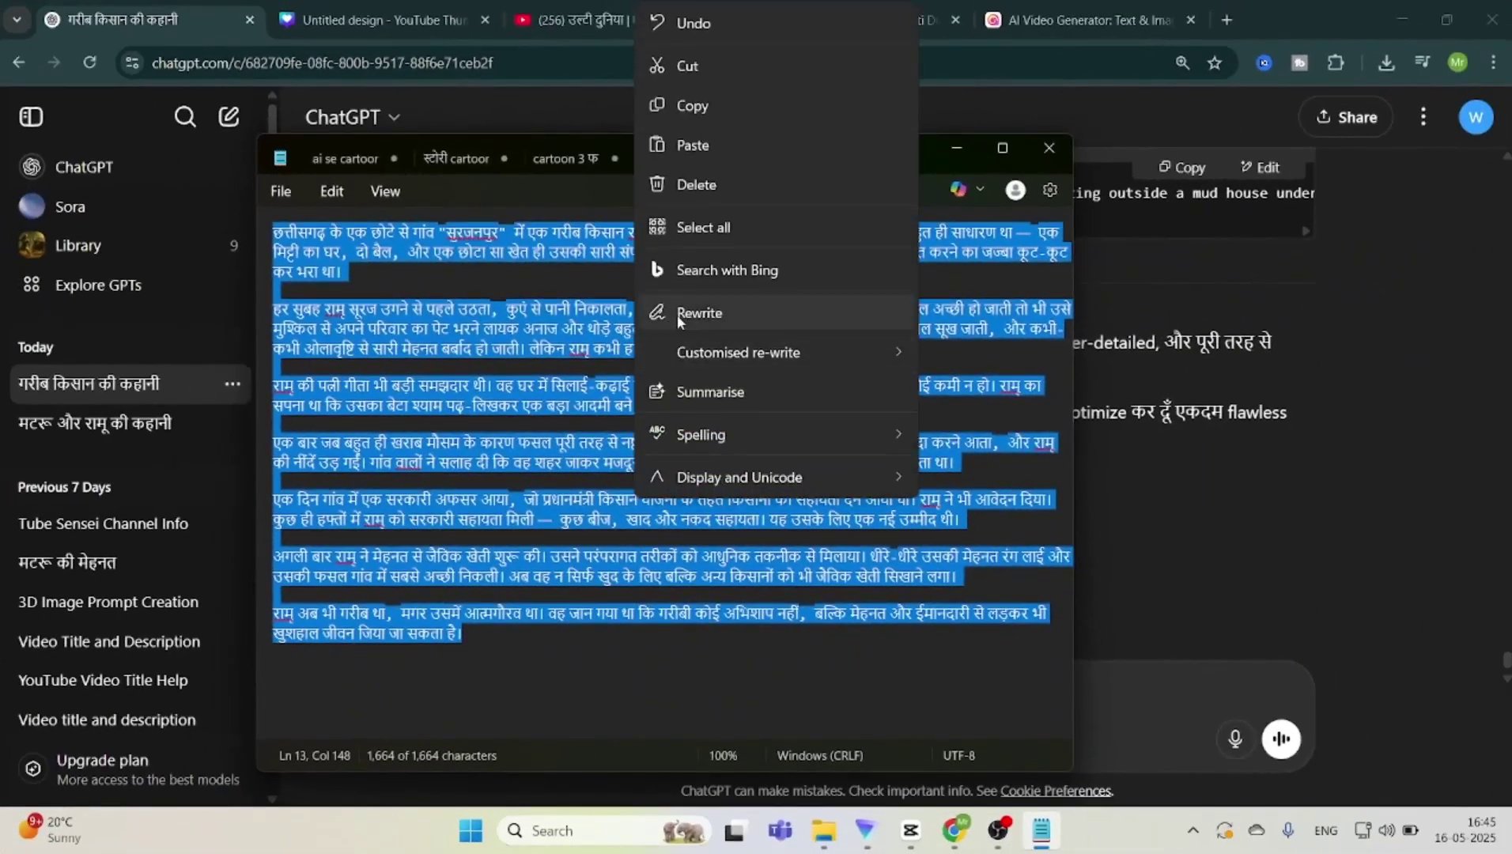
{"action": "left_click", "coordinate": [714, 89]}
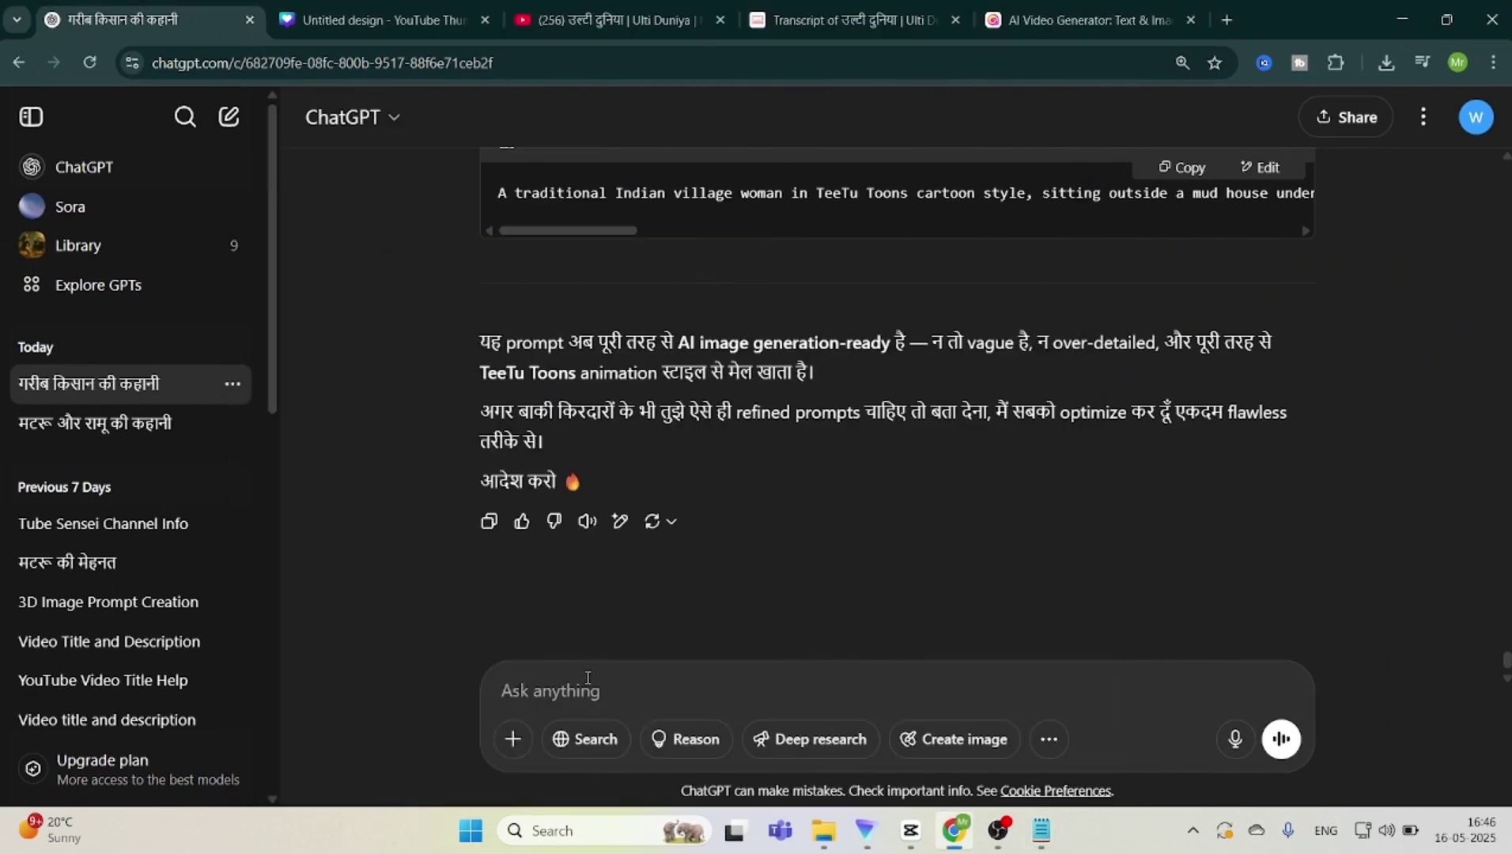
{"action": "left_click", "coordinate": [588, 678]}
{"action": "key", "text": "ctrl+v"}
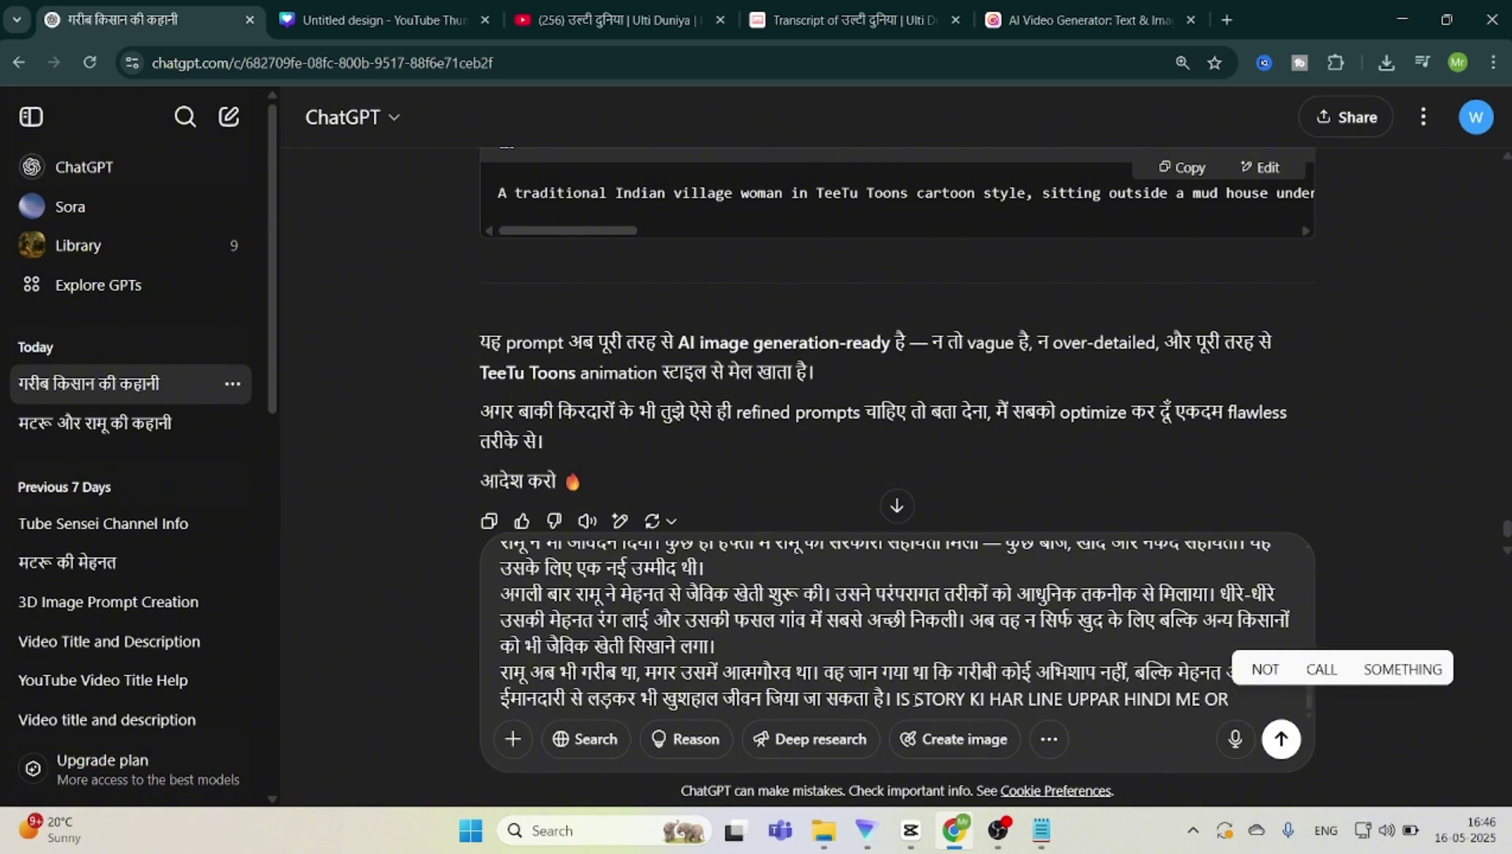
{"action": "type", "text": "USKA IMAGE "}
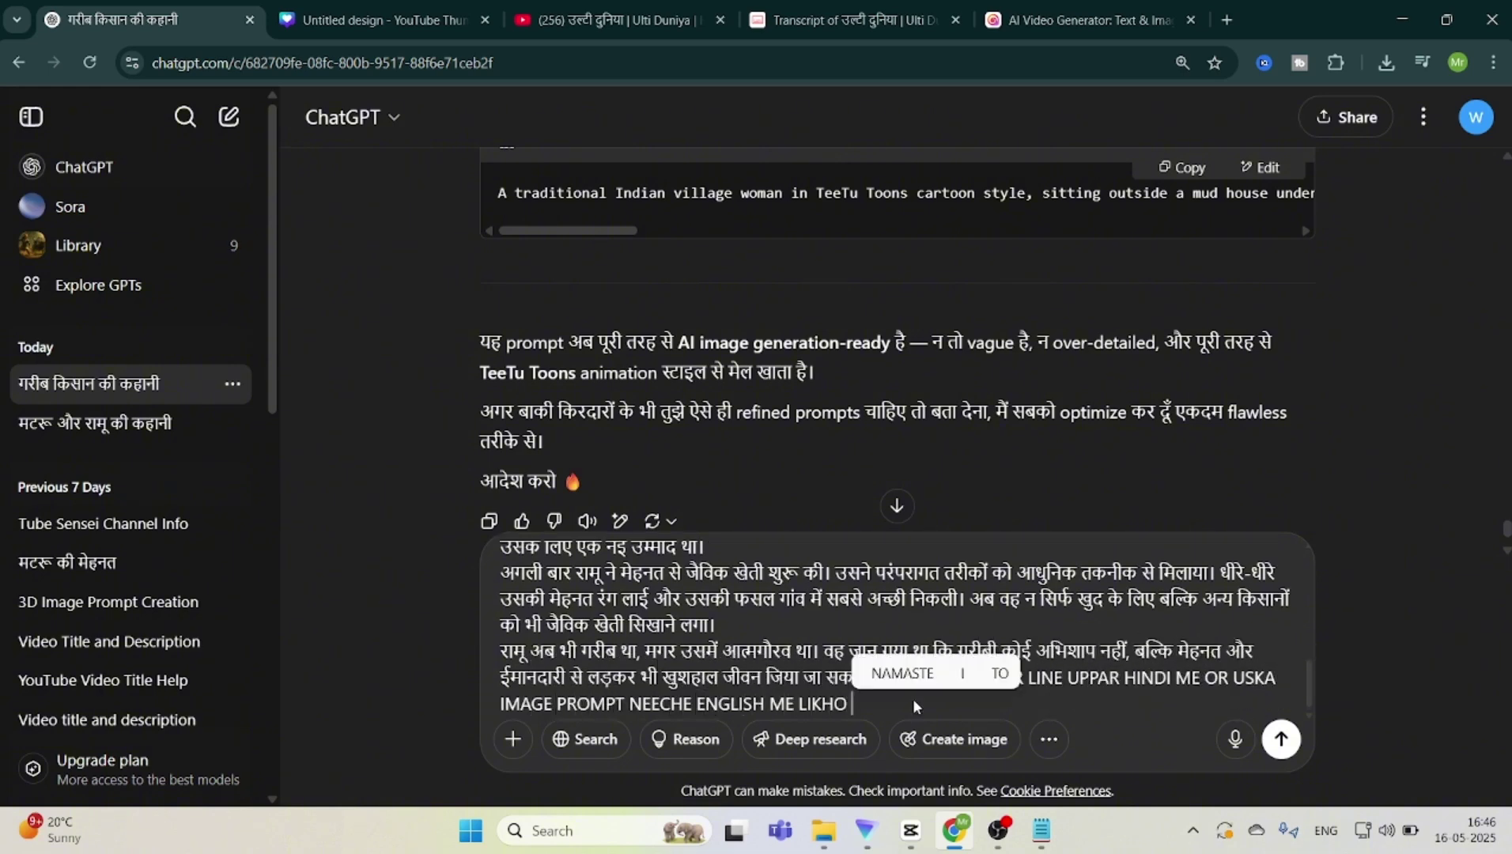
{"action": "type", "text": "PROMPT NEECHE ENGLISH ME LIKHO"}
{"action": "key", "text": "Return"}
{"action": "scroll", "coordinate": [1376, 469], "scroll_direction": "down", "scroll_amount": 7}
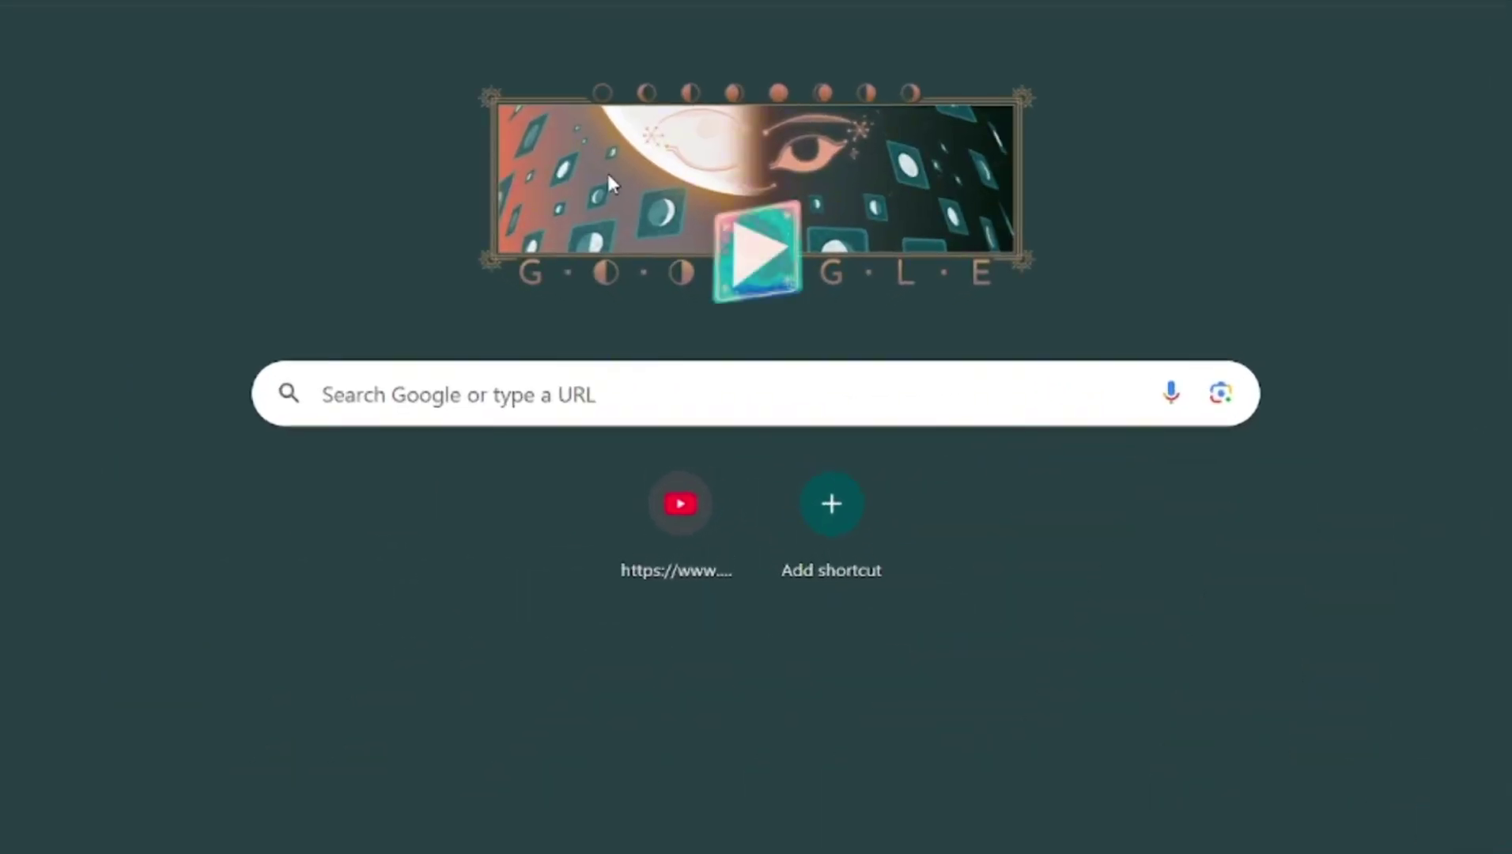
Step: Search Google for "microsoft designer" and open the site
{"action": "type", "text": "MICROSO"}
{"action": "key", "text": "Return"}
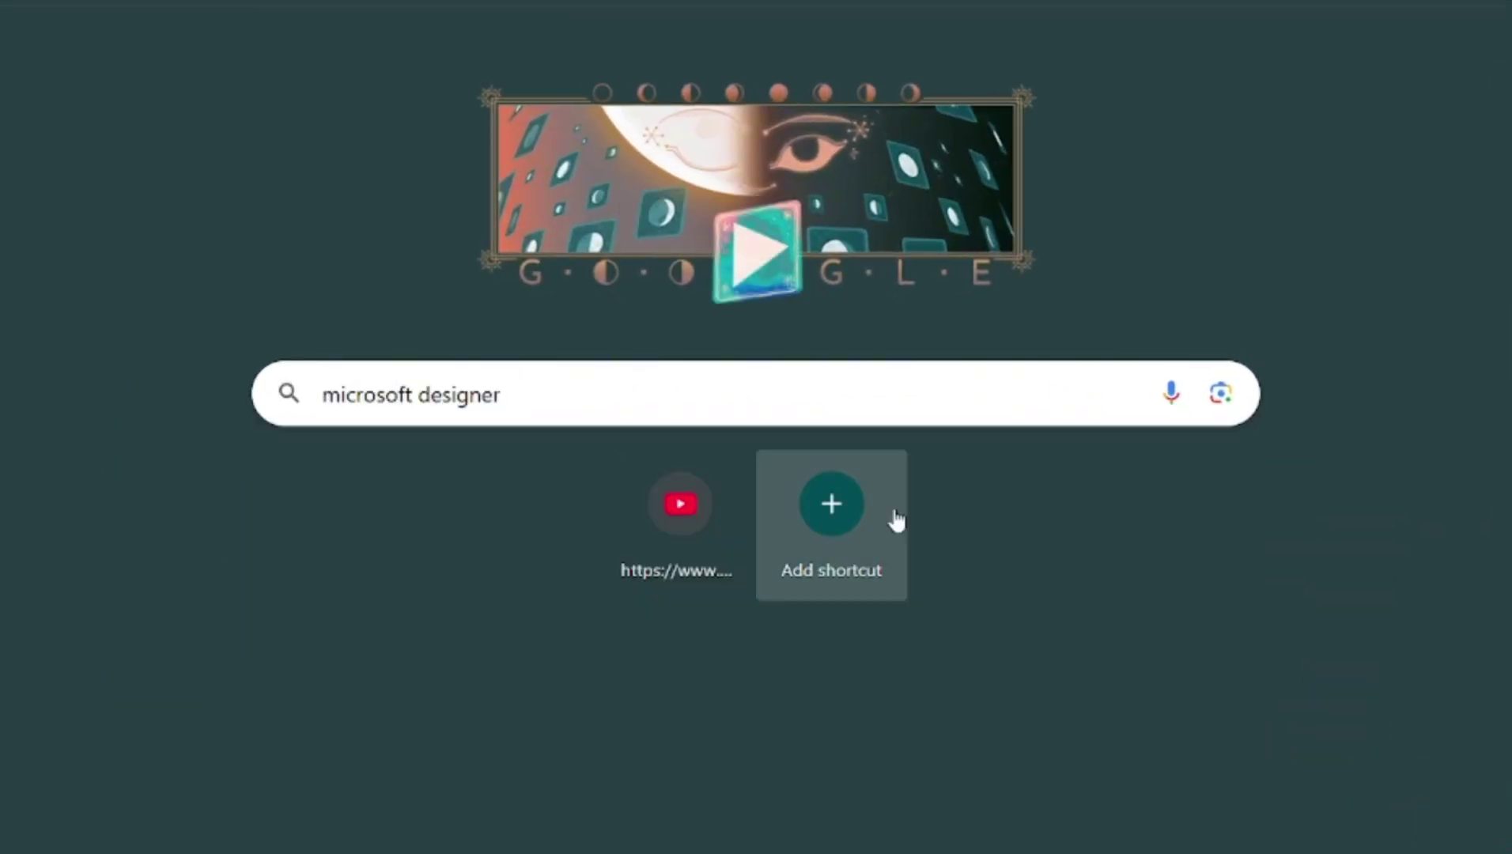
{"action": "left_click", "coordinate": [736, 348]}
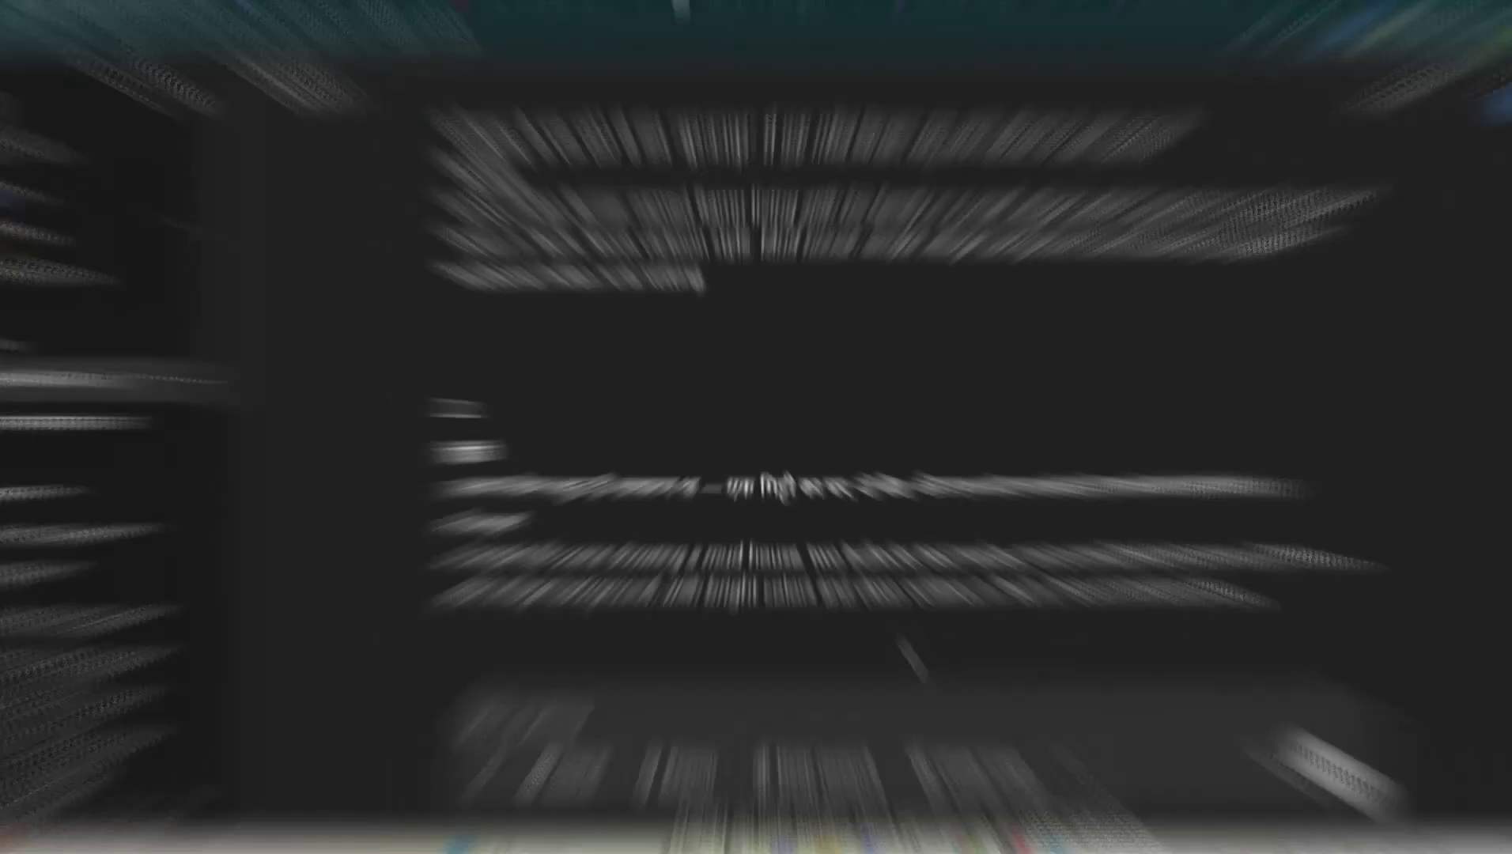
Step: Copy the first scene's English prompt about the poor farmer's family from ChatGPT into the Microsoft Designer image description
{"action": "left_click_drag", "start_coordinate": [480, 228], "coordinate": [694, 312]}
{"action": "right_click", "coordinate": [688, 246]}
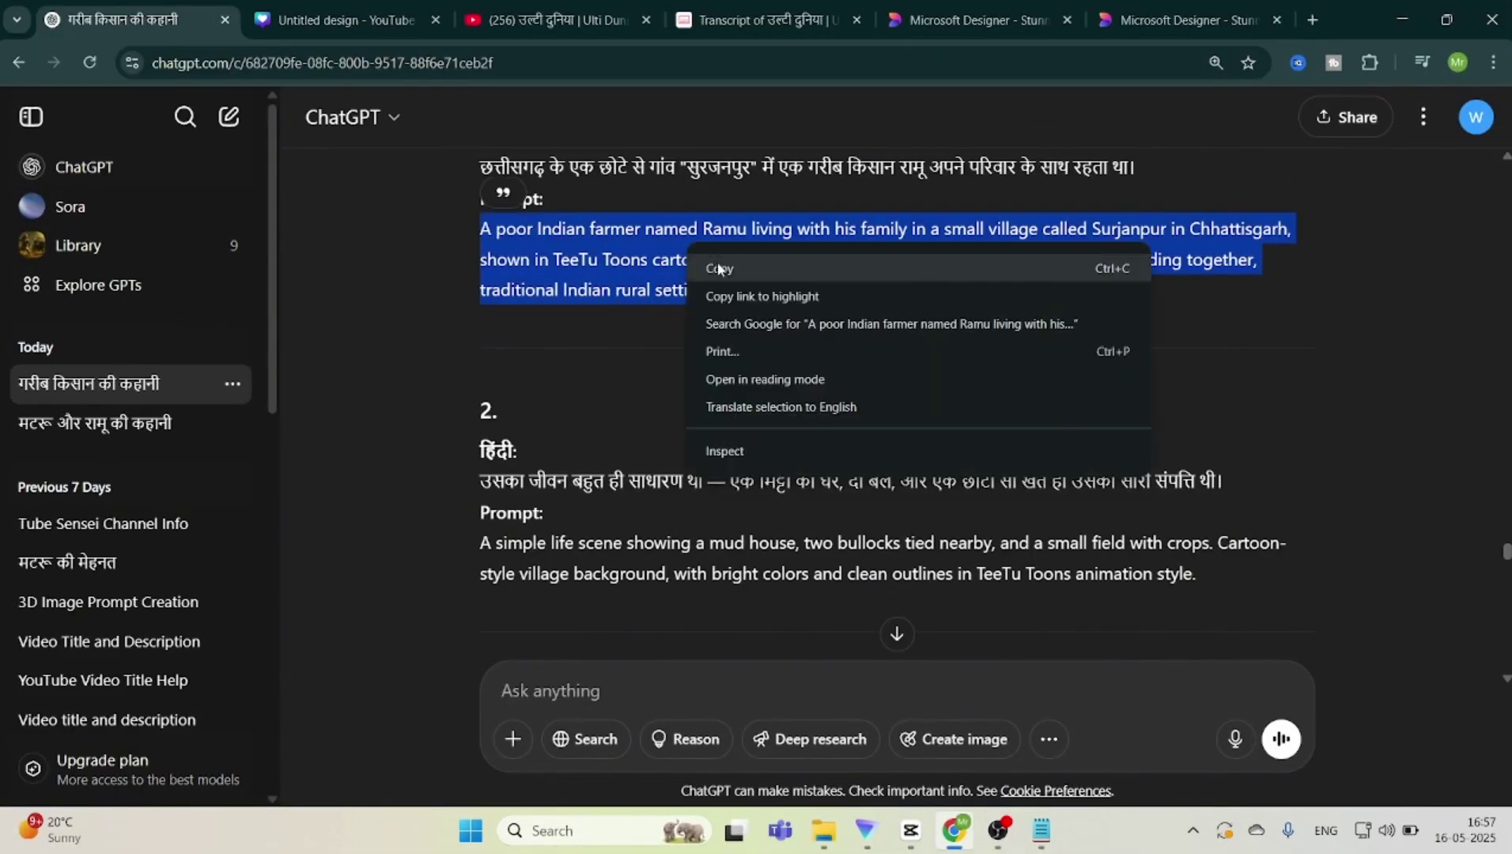
{"action": "left_click", "coordinate": [718, 263]}
{"action": "key", "text": "ctrl+9"}
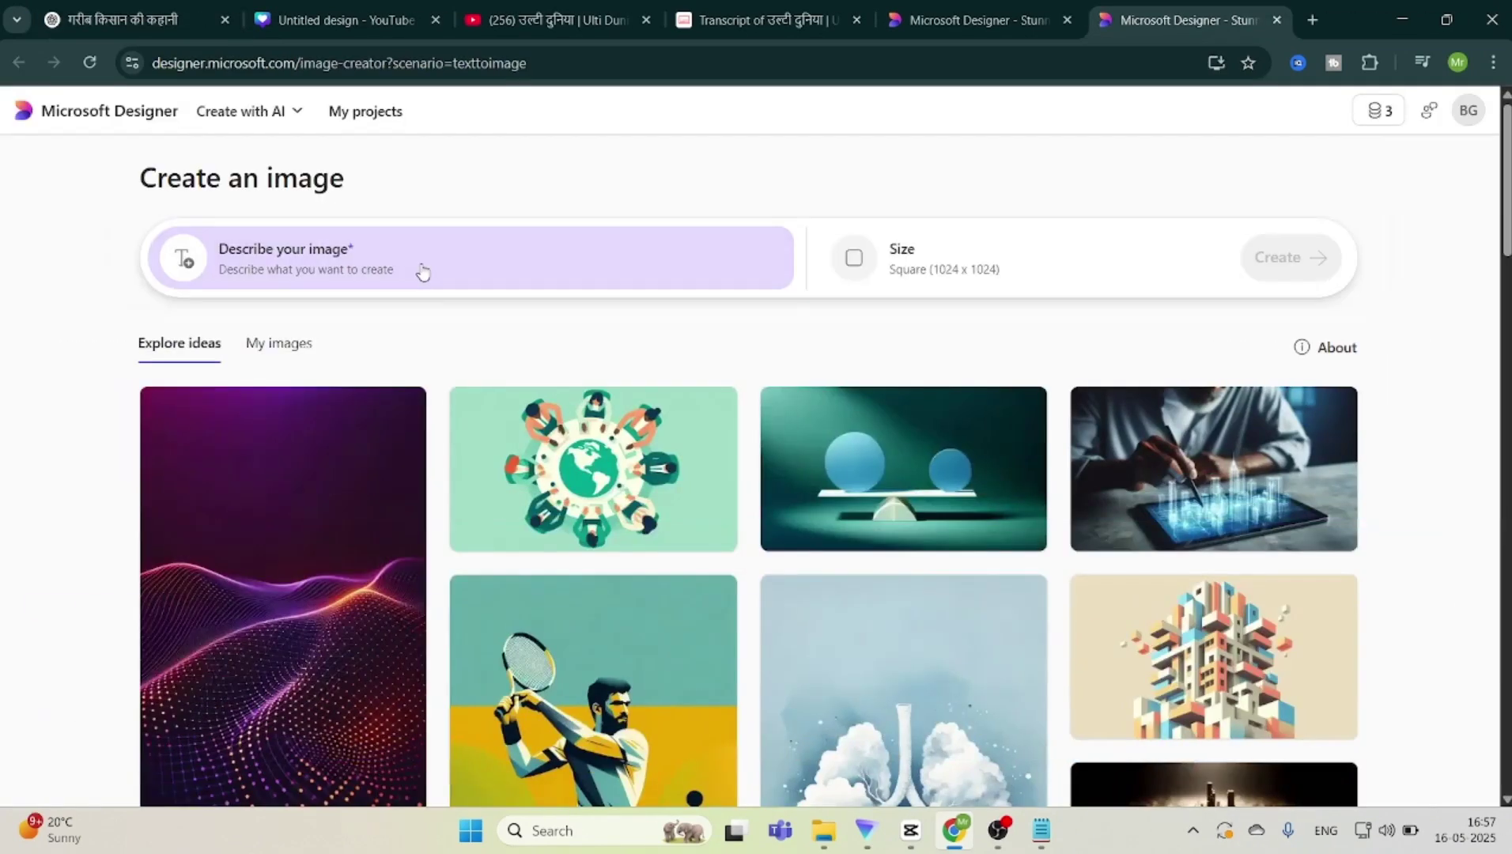
{"action": "left_click", "coordinate": [422, 270]}
{"action": "key", "text": "ctrl+v"}
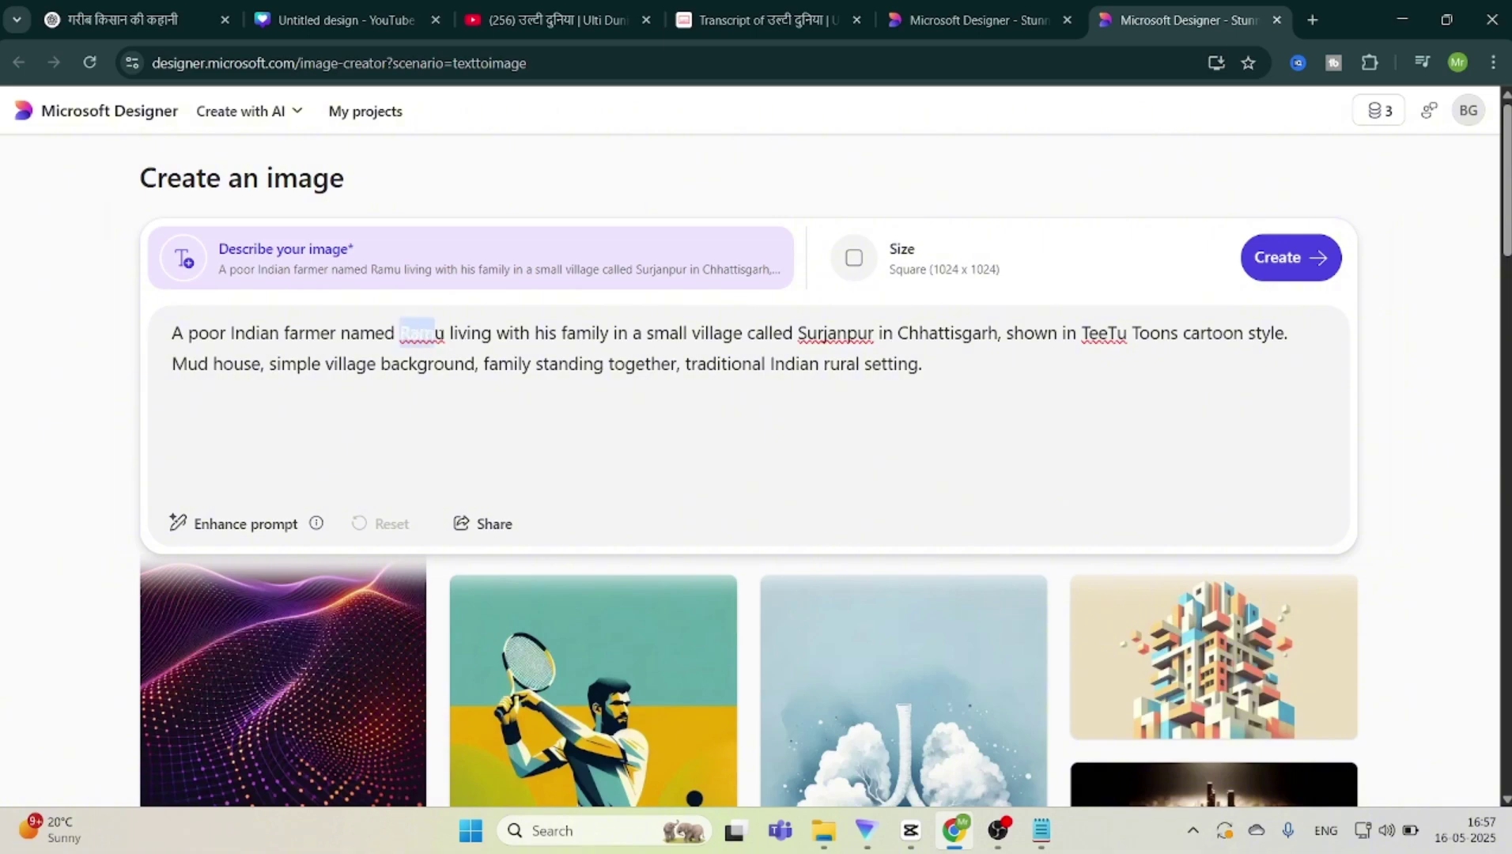
Step: Copy the prompt for the two white oxen from ChatGPT and paste it over the farmer's name in the Microsoft Designer description
{"action": "key", "text": "ctrl+1"}
{"action": "scroll", "coordinate": [1495, 484], "scroll_direction": "down", "scroll_amount": 4}
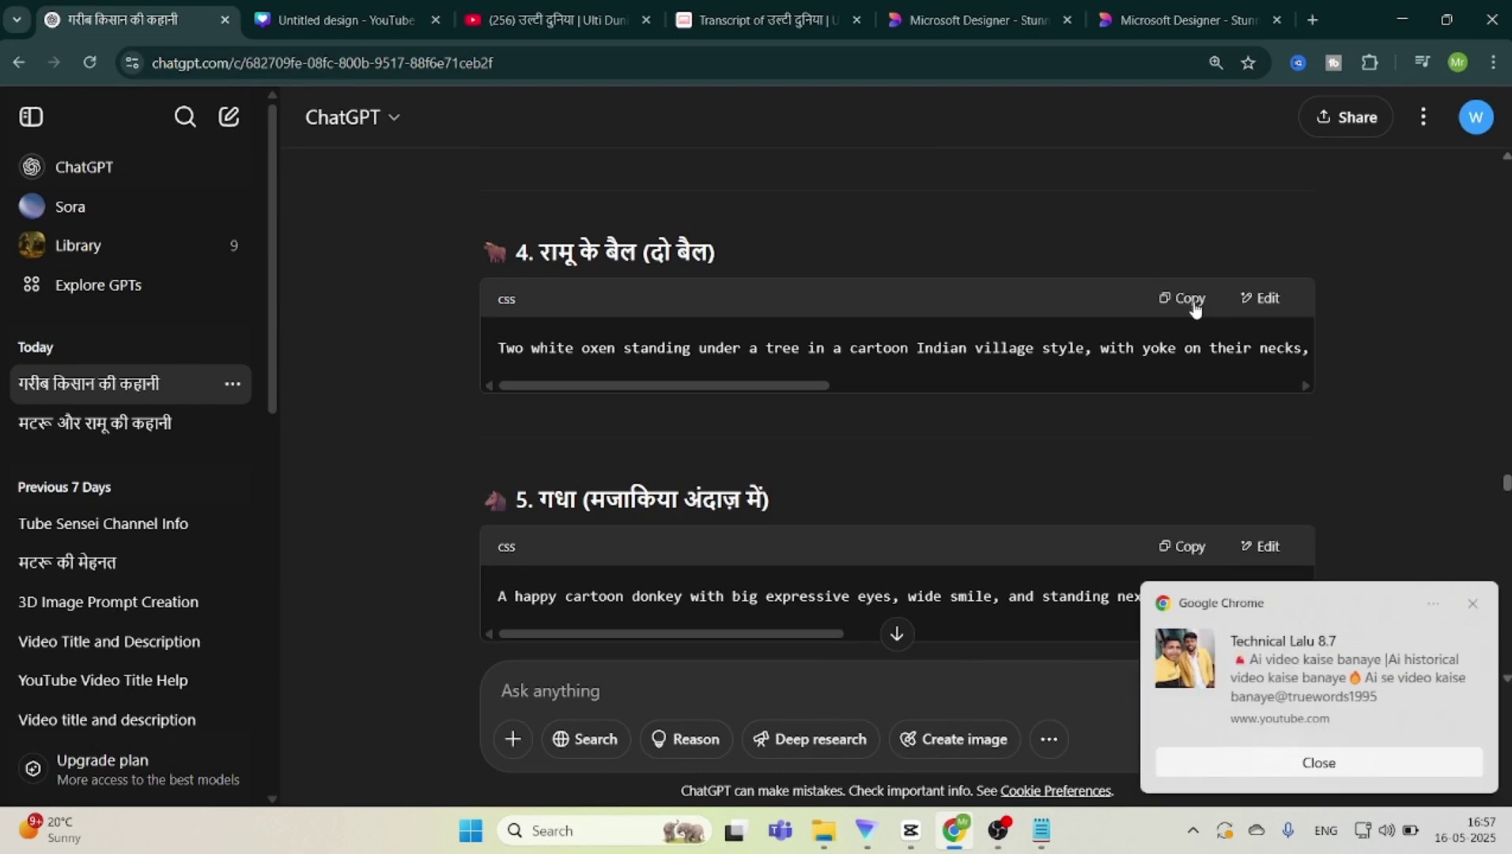
{"action": "key", "text": "ctrl+6"}
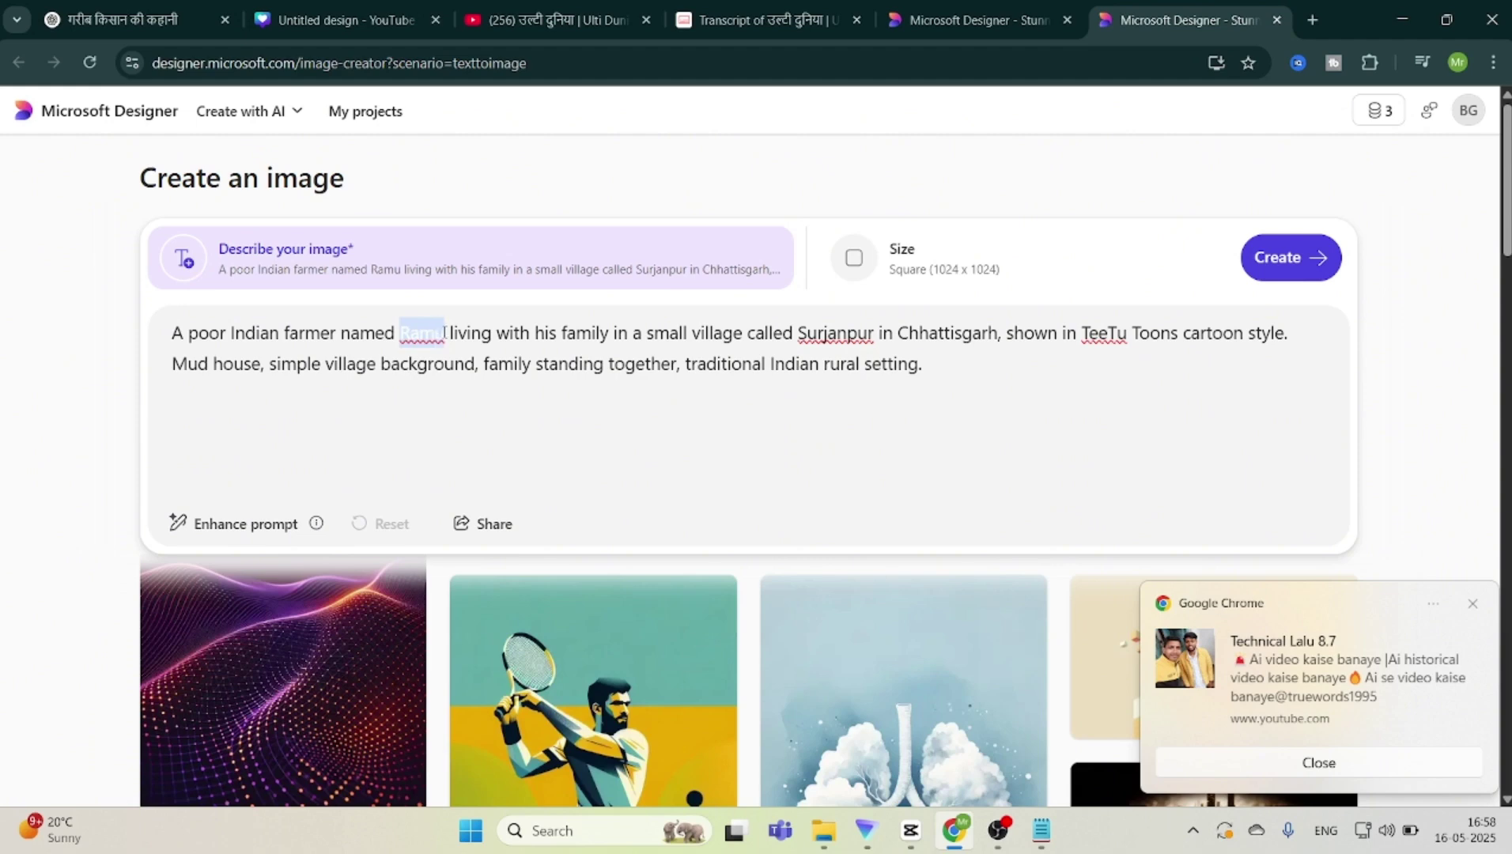
{"action": "key", "text": "ctrl+v"}
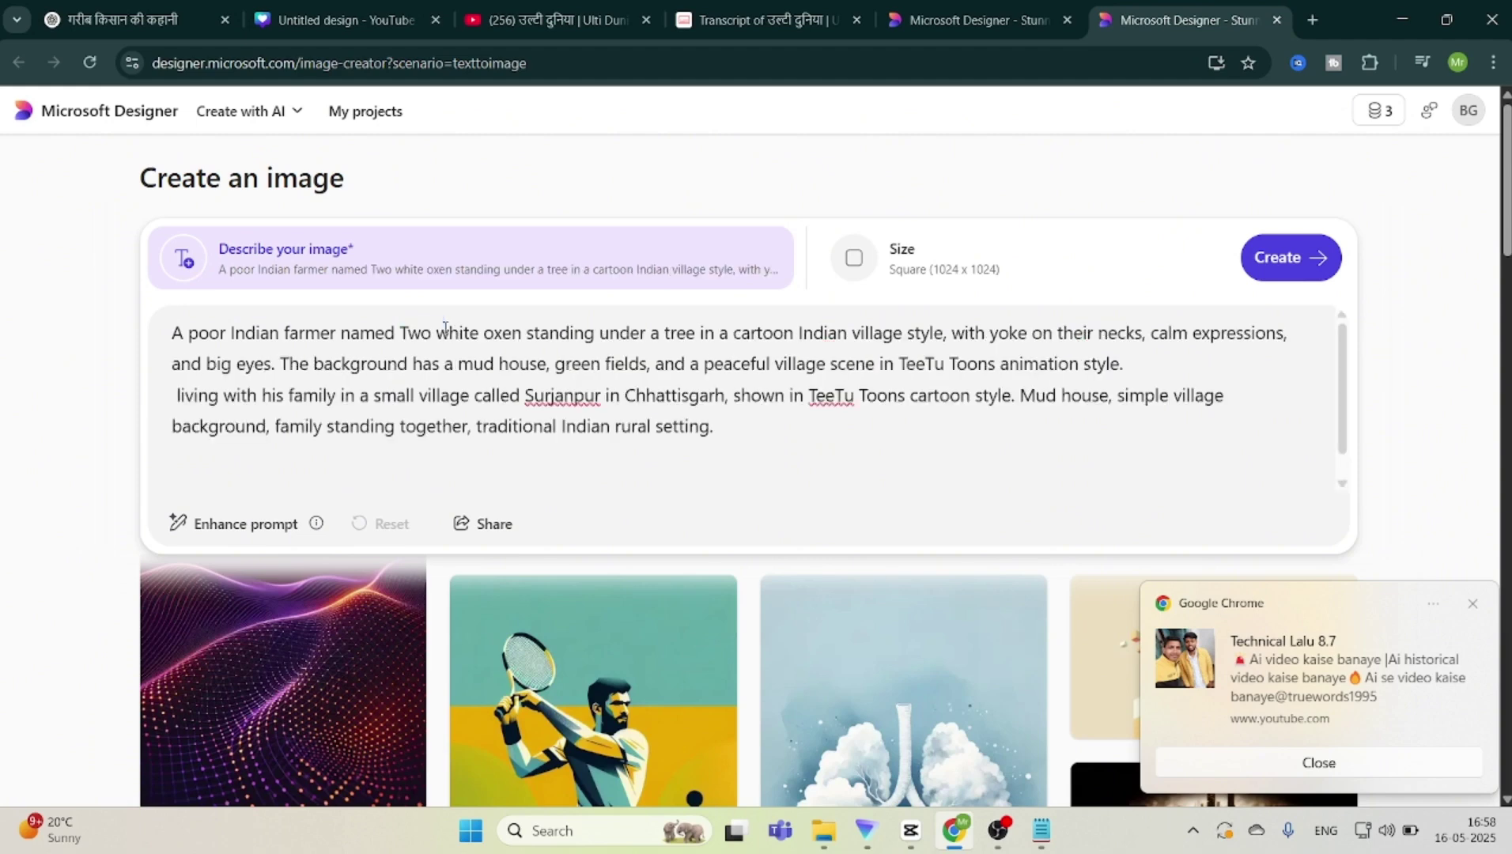
Step: Create the image in Wide (1792 x 1024) size, and select the downloaded images in Downloads > New folder
{"action": "left_click", "coordinate": [959, 270]}
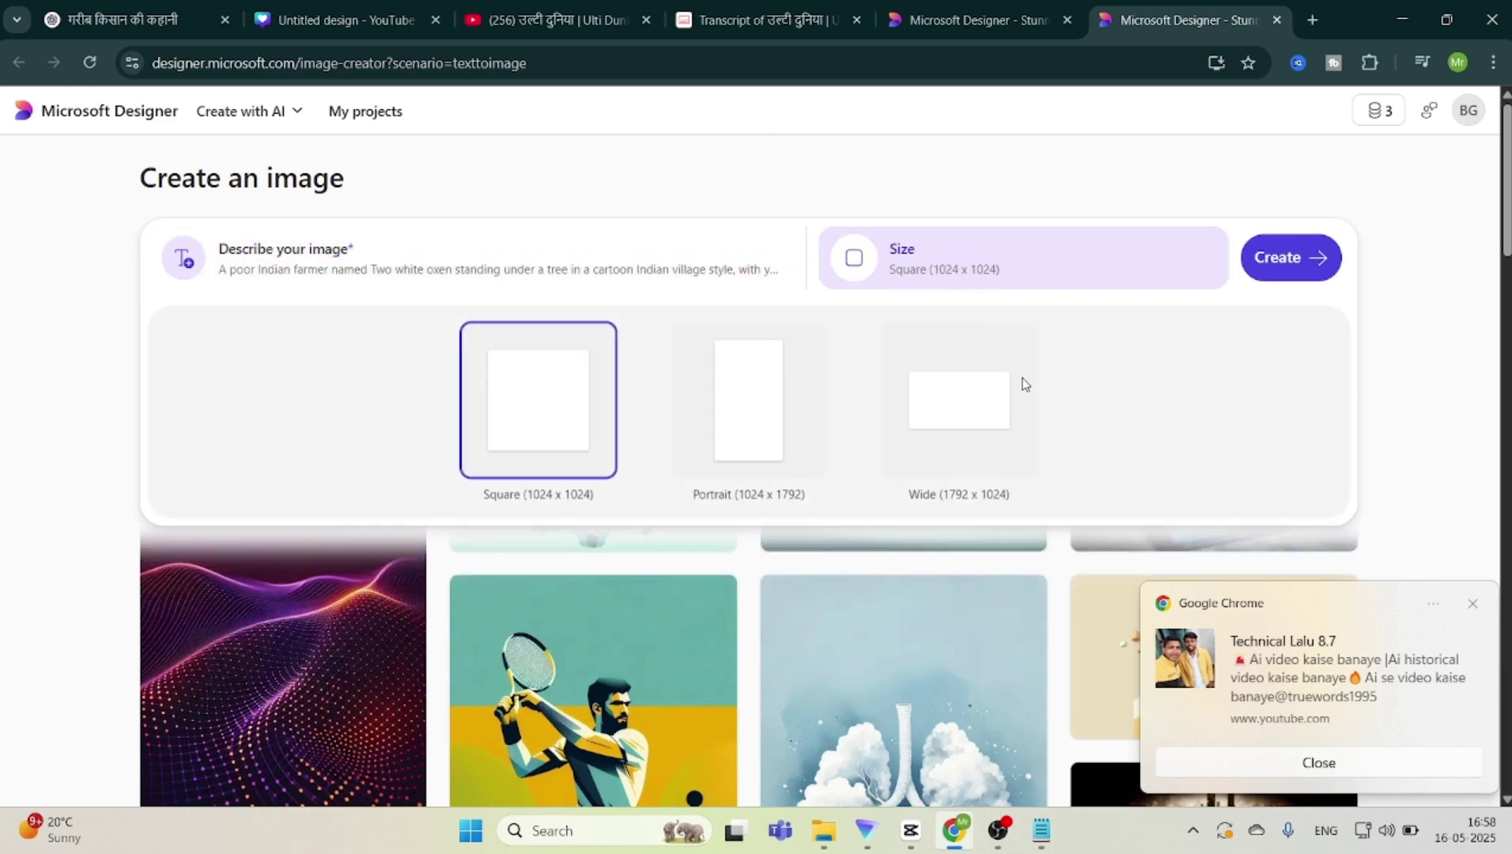
{"action": "left_click", "coordinate": [978, 422]}
{"action": "left_click", "coordinate": [1264, 261]}
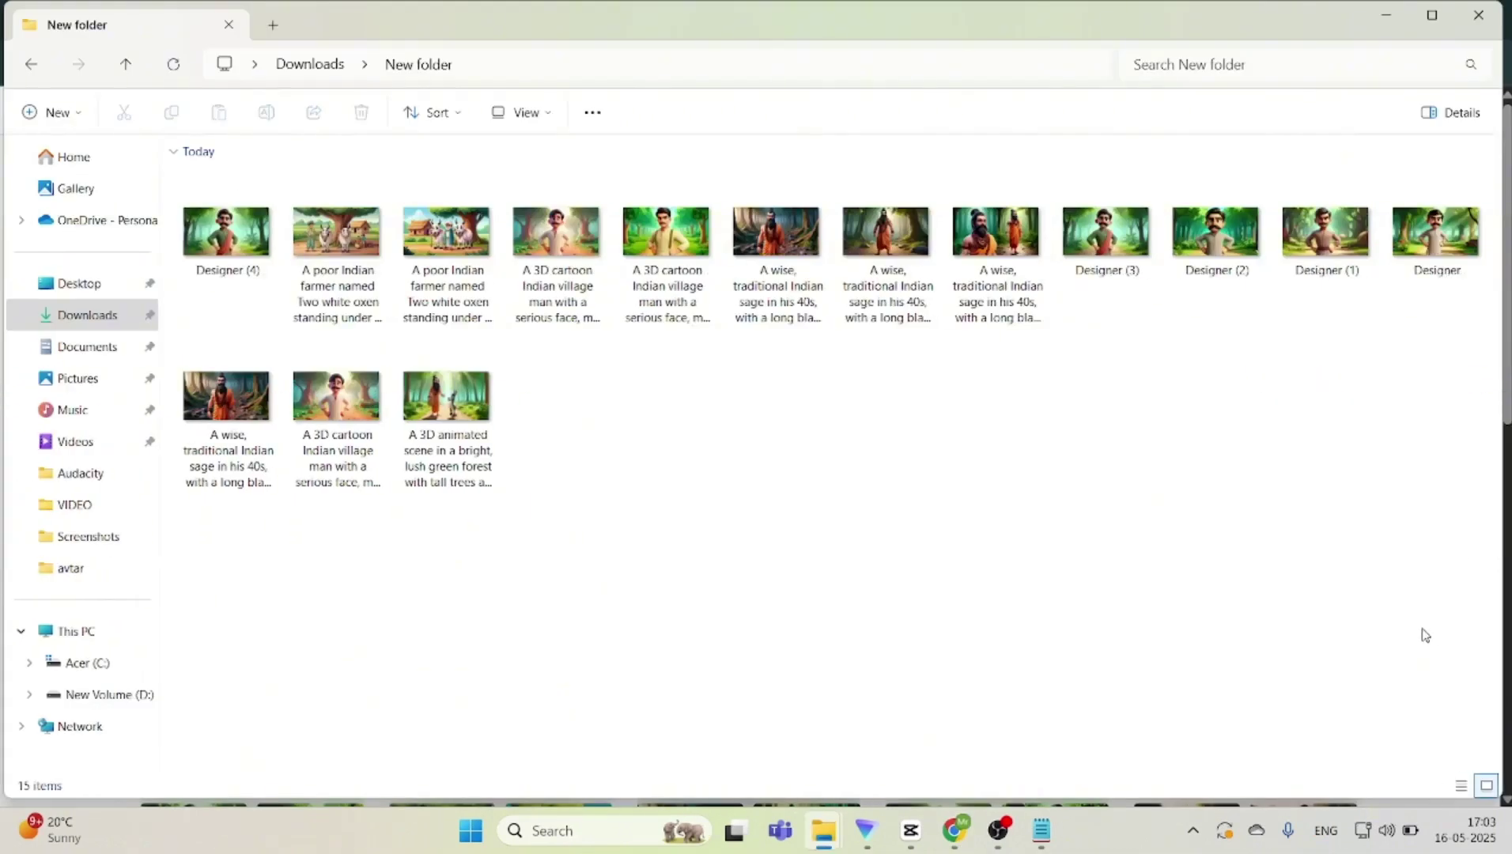
{"action": "left_click_drag", "start_coordinate": [1422, 629], "coordinate": [233, 247]}
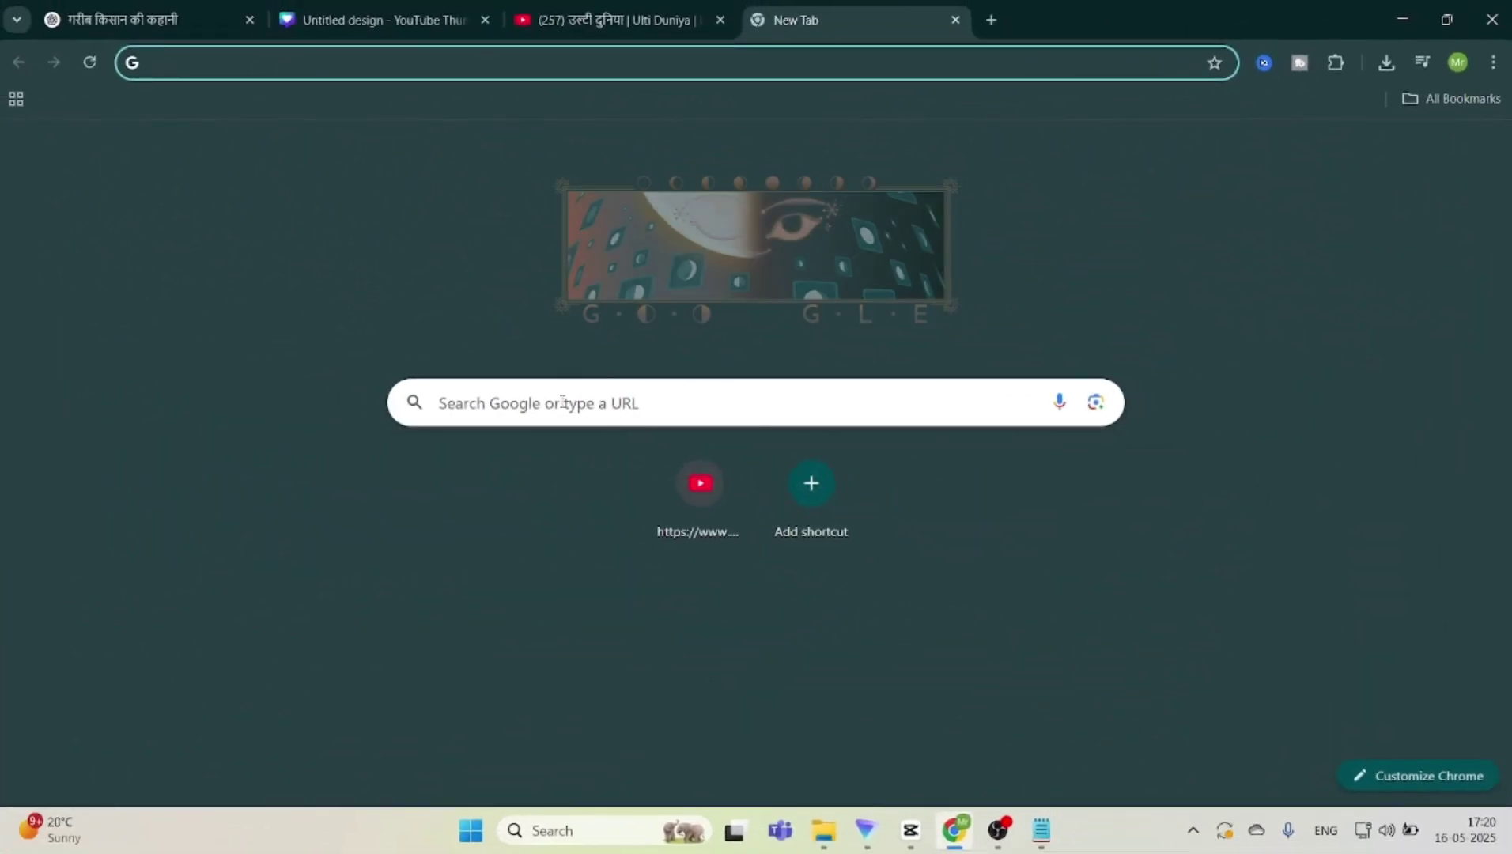
Step: Find Hailuo AI through a Google search and add the image of the moustached villager to its image-to-video creator
{"action": "left_click", "coordinate": [614, 400]}
{"action": "type", "text": "HALIO"}
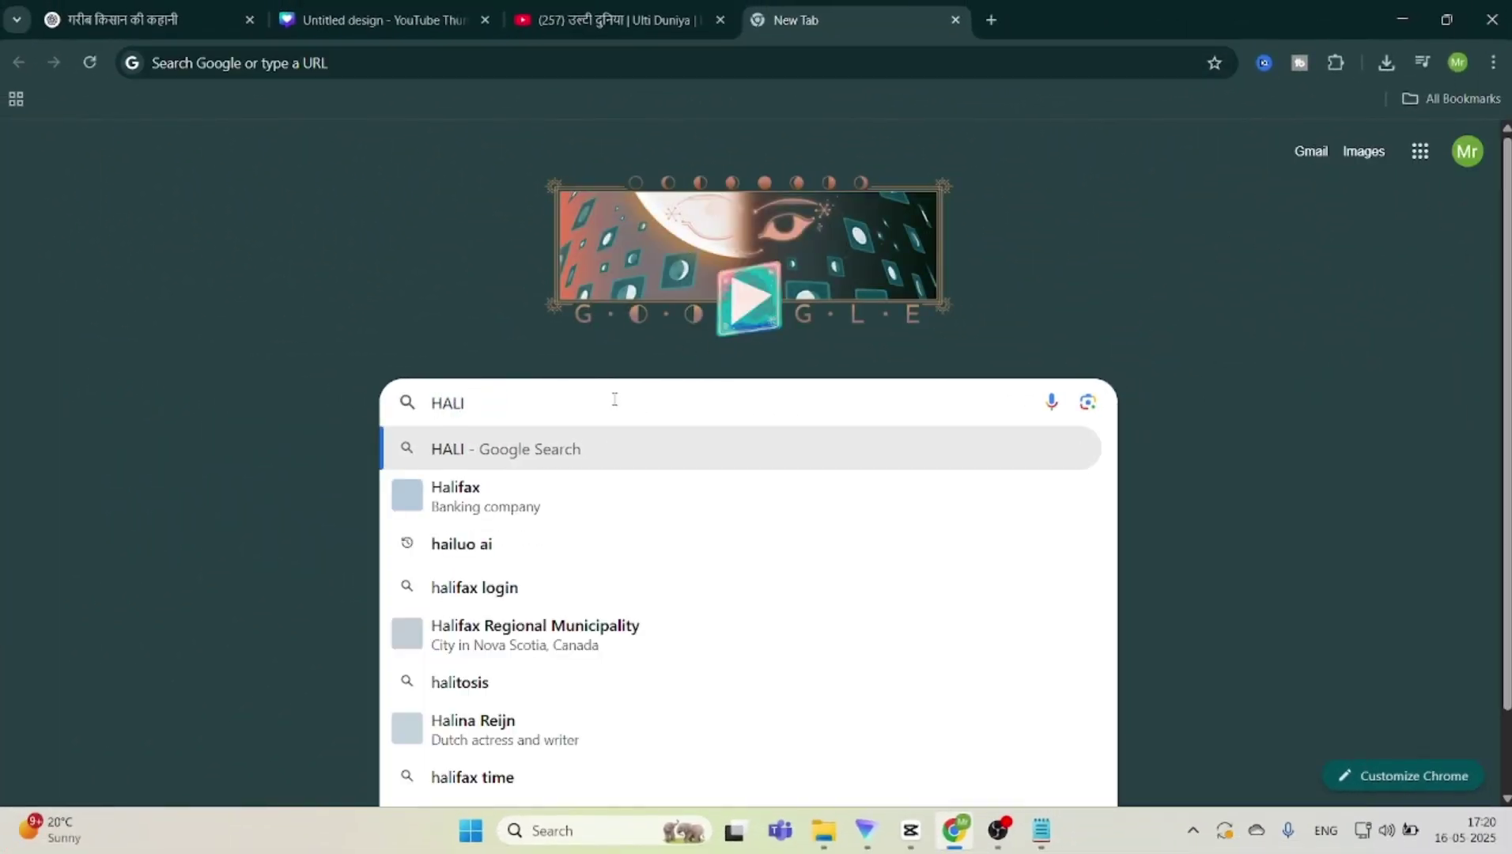
{"action": "type", "text": " AI"}
{"action": "key", "text": "Return"}
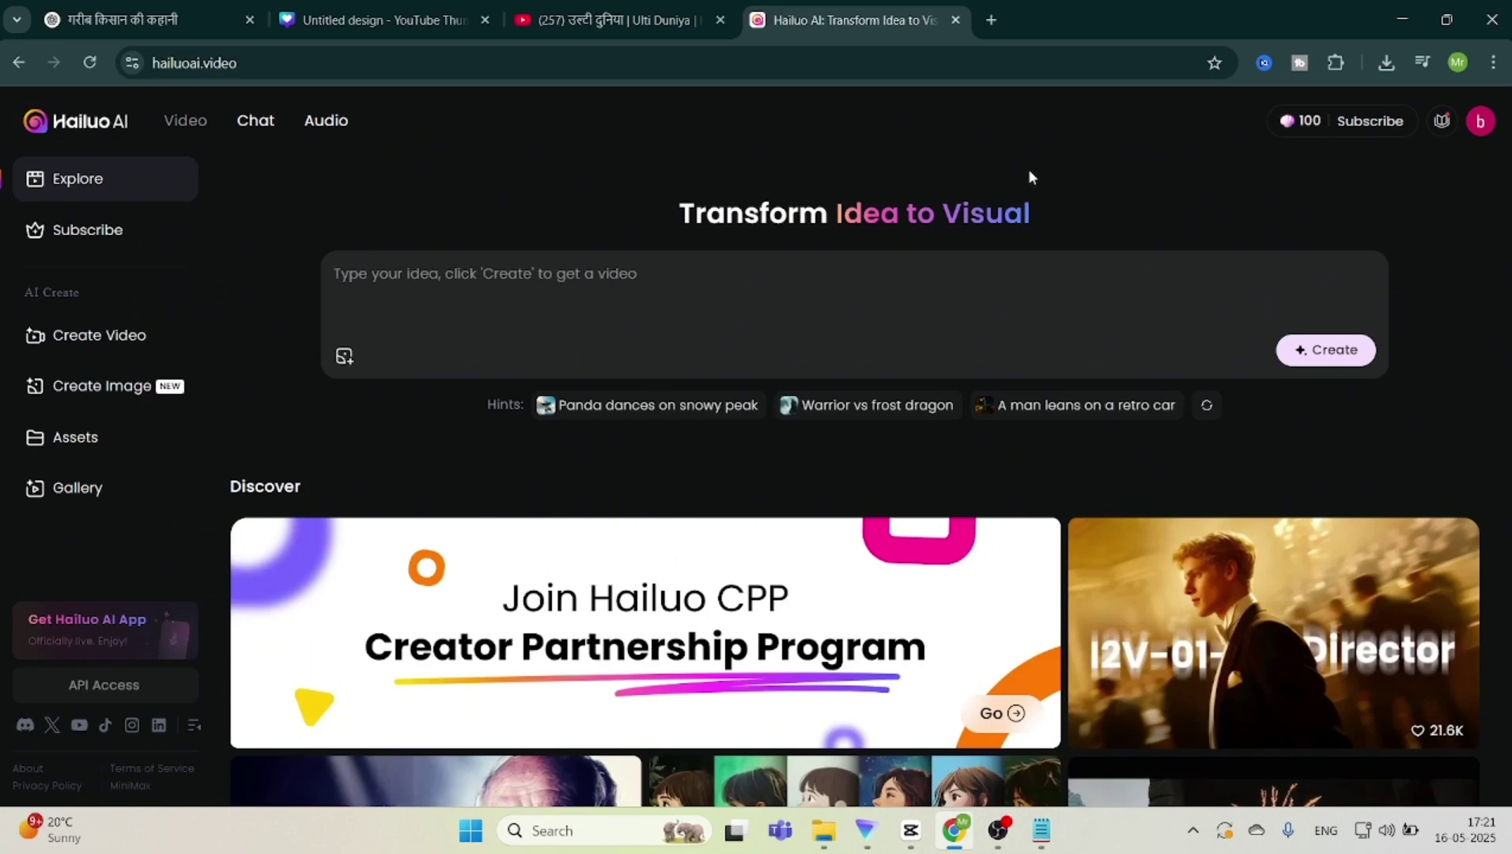
{"action": "left_click", "coordinate": [118, 343]}
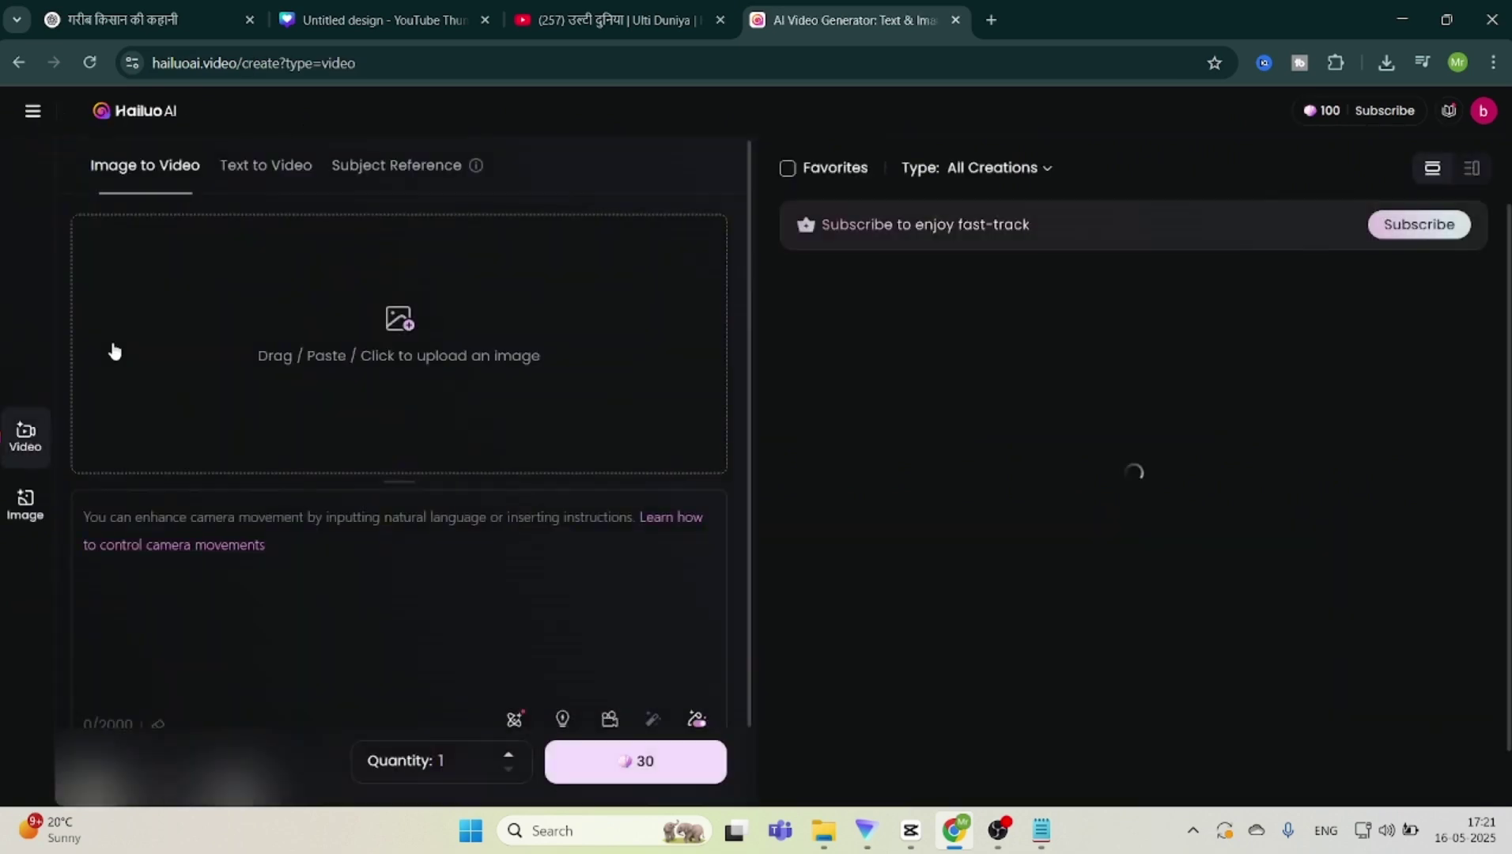
{"action": "key", "text": "ctrl+v"}
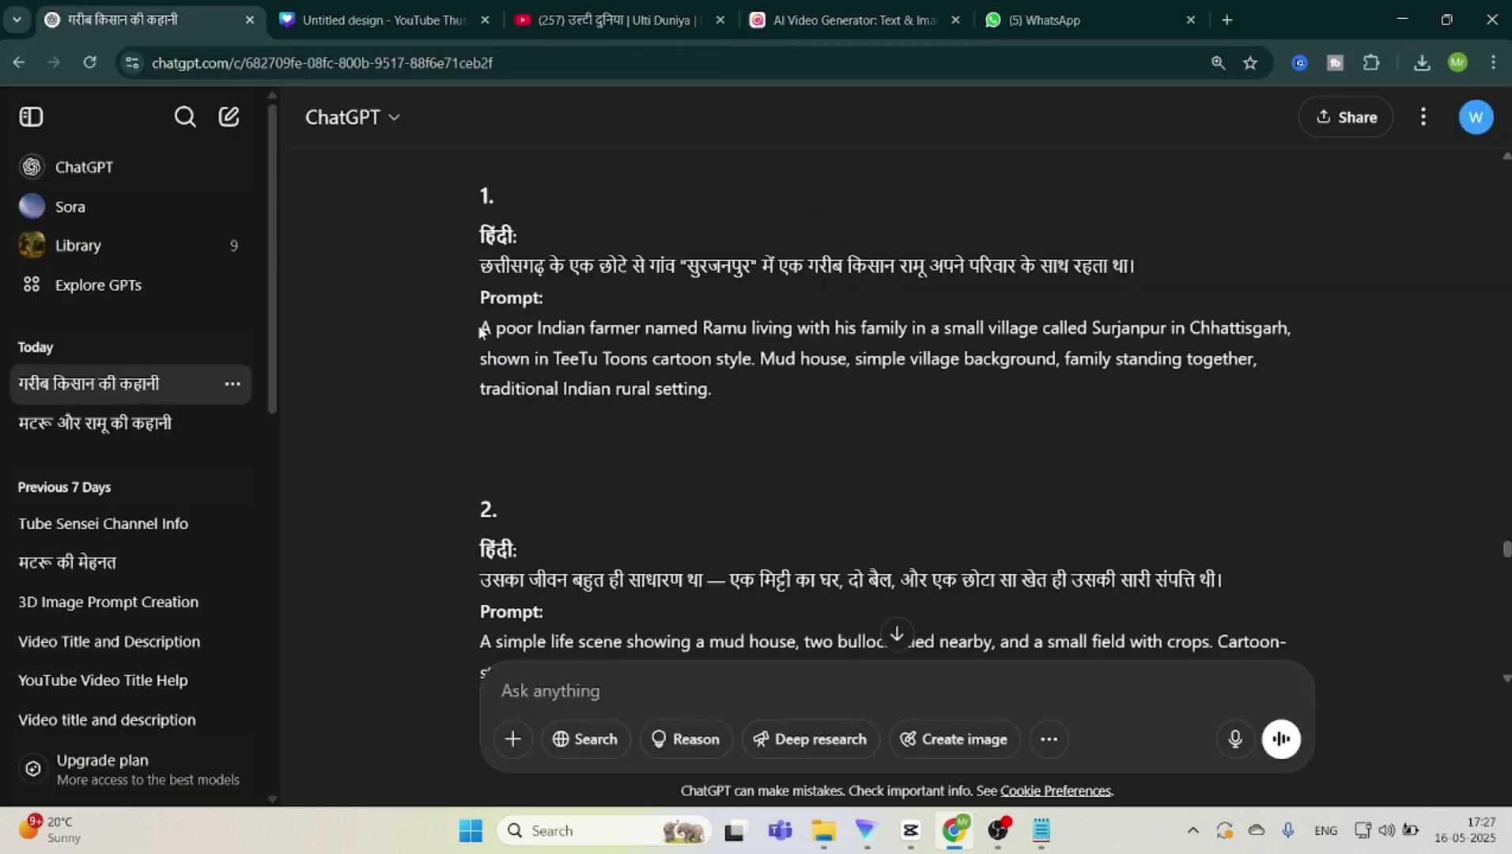
Step: Select the first scene's prompt in ChatGPT, and paste the prompt describing a serious 3D cartoon Indian village man into Hailuo AI
{"action": "left_click_drag", "start_coordinate": [480, 331], "coordinate": [633, 392]}
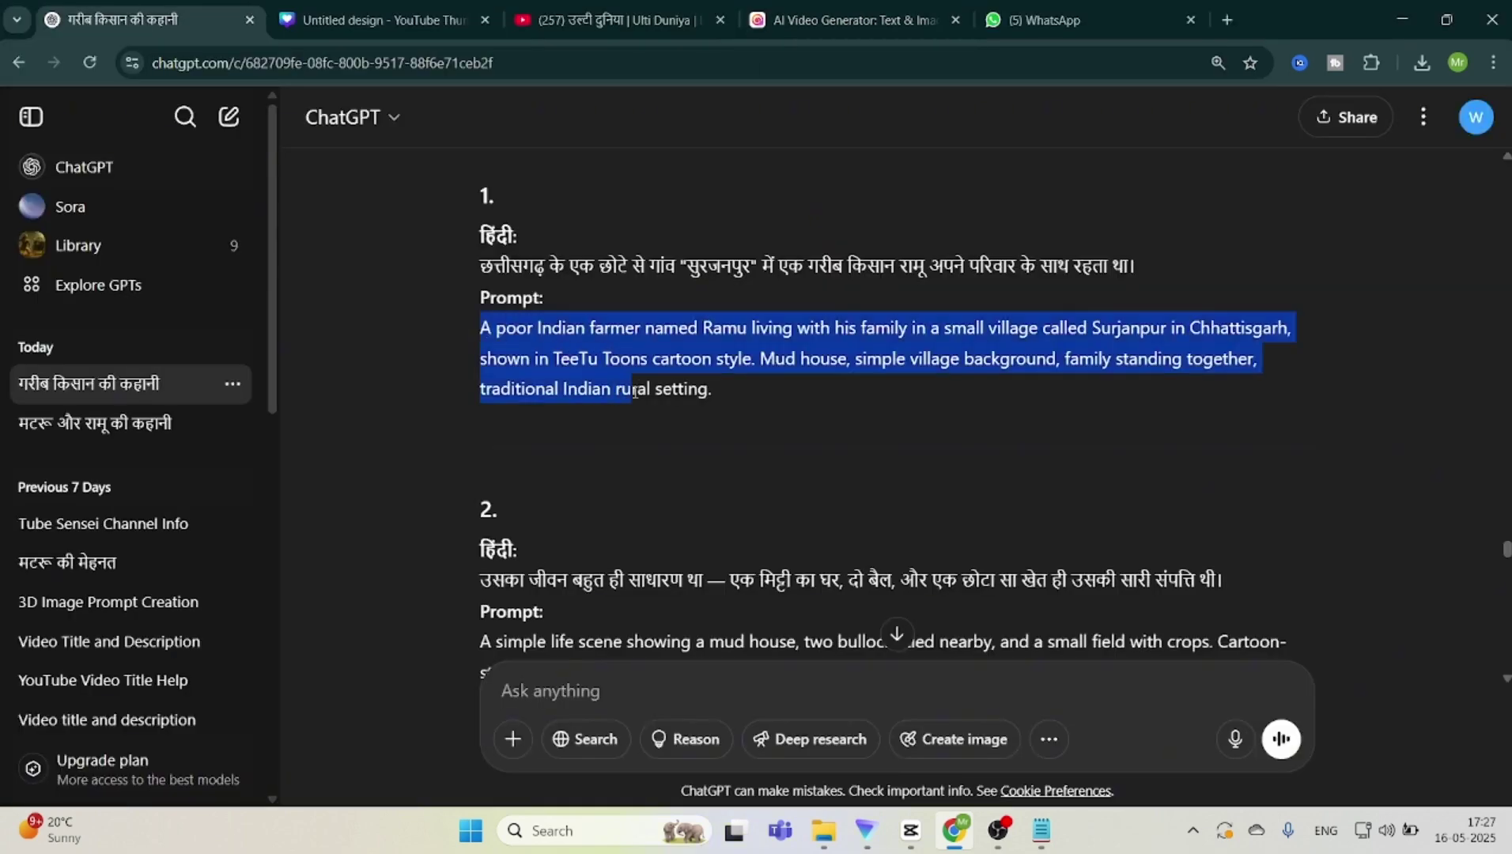
{"action": "right_click", "coordinate": [663, 377]}
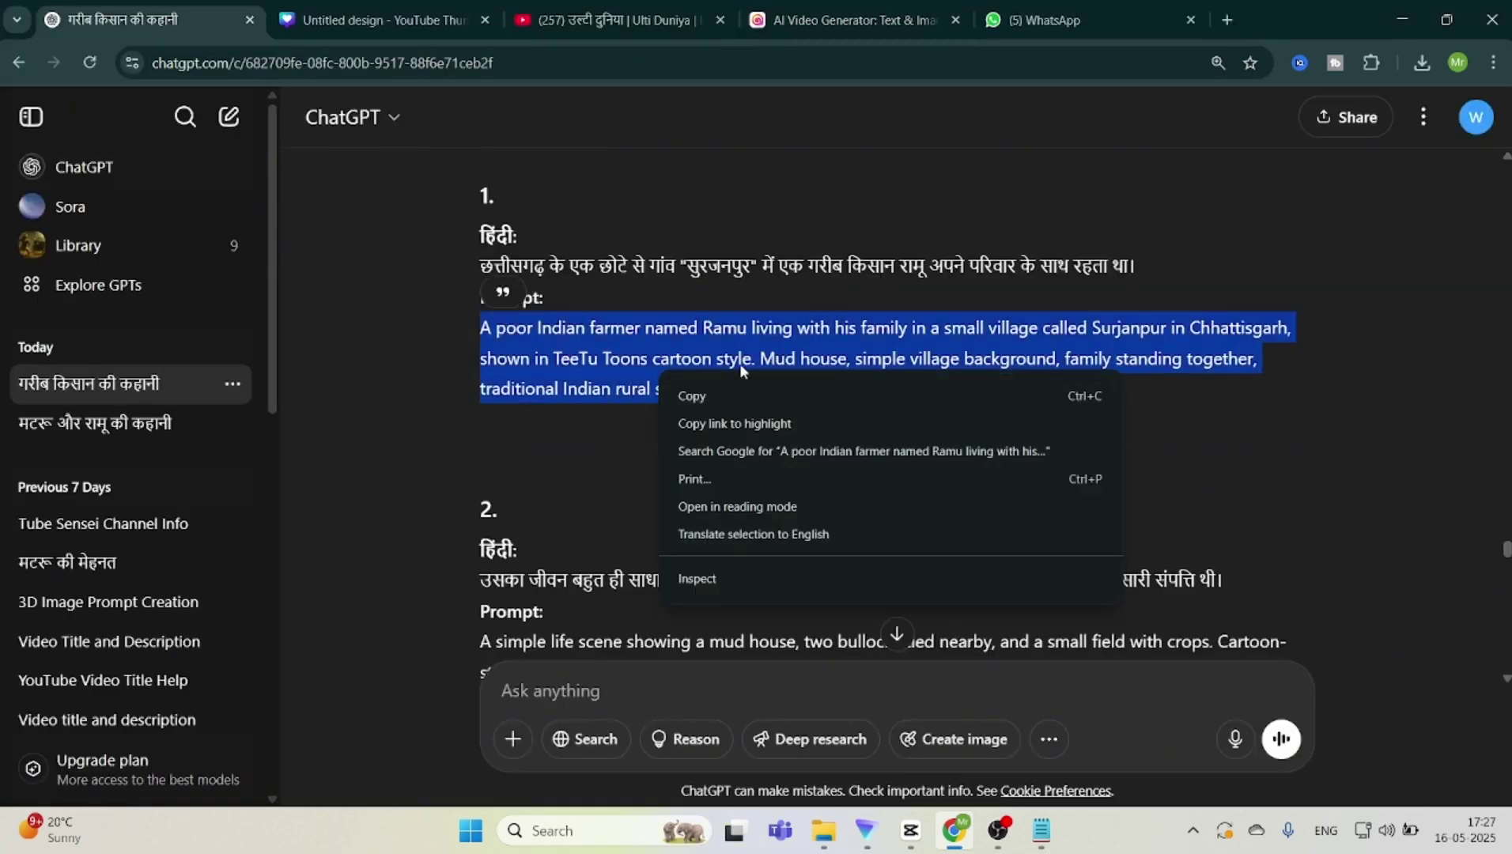
{"action": "left_click", "coordinate": [854, 19]}
{"action": "left_click", "coordinate": [285, 447]}
{"action": "key", "text": "ctrl+v"}
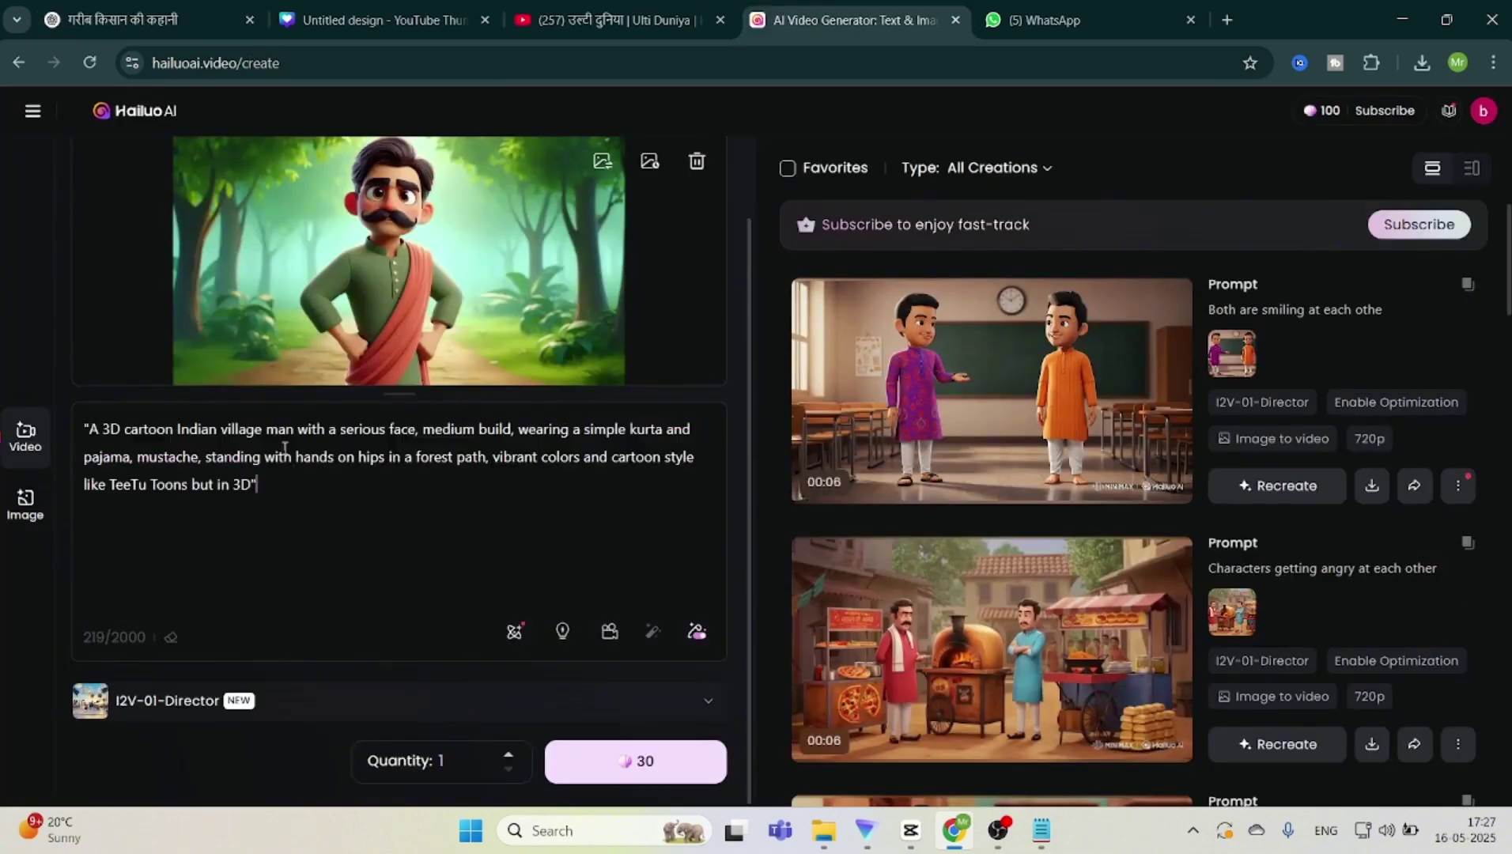
Step: Add the Debut cinematic camera shot to the prompt and generate one video with the I2V-01-Director model
{"action": "left_click", "coordinate": [618, 642]}
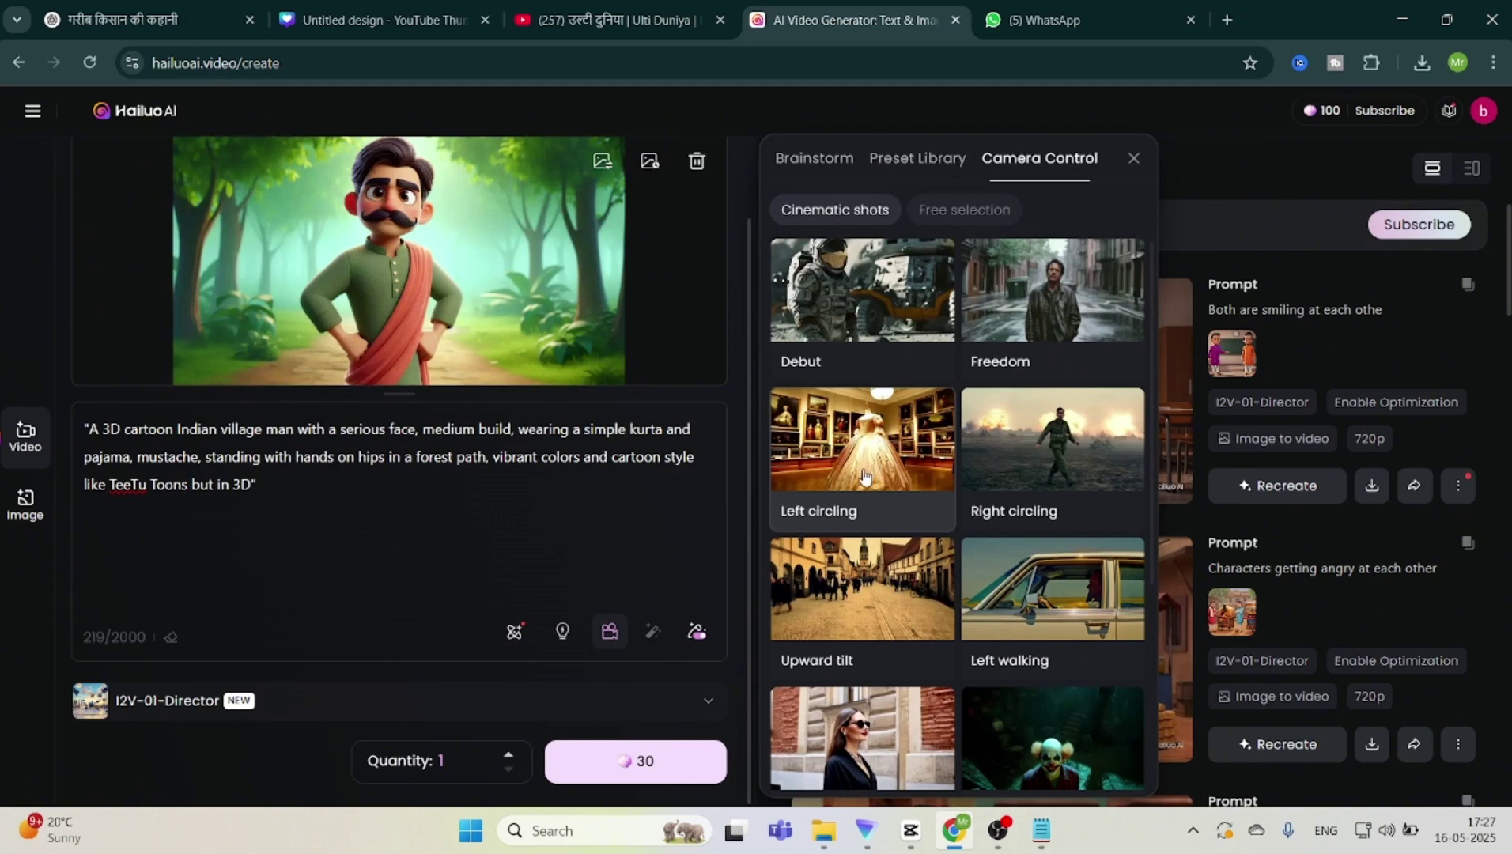
{"action": "left_click", "coordinate": [891, 298]}
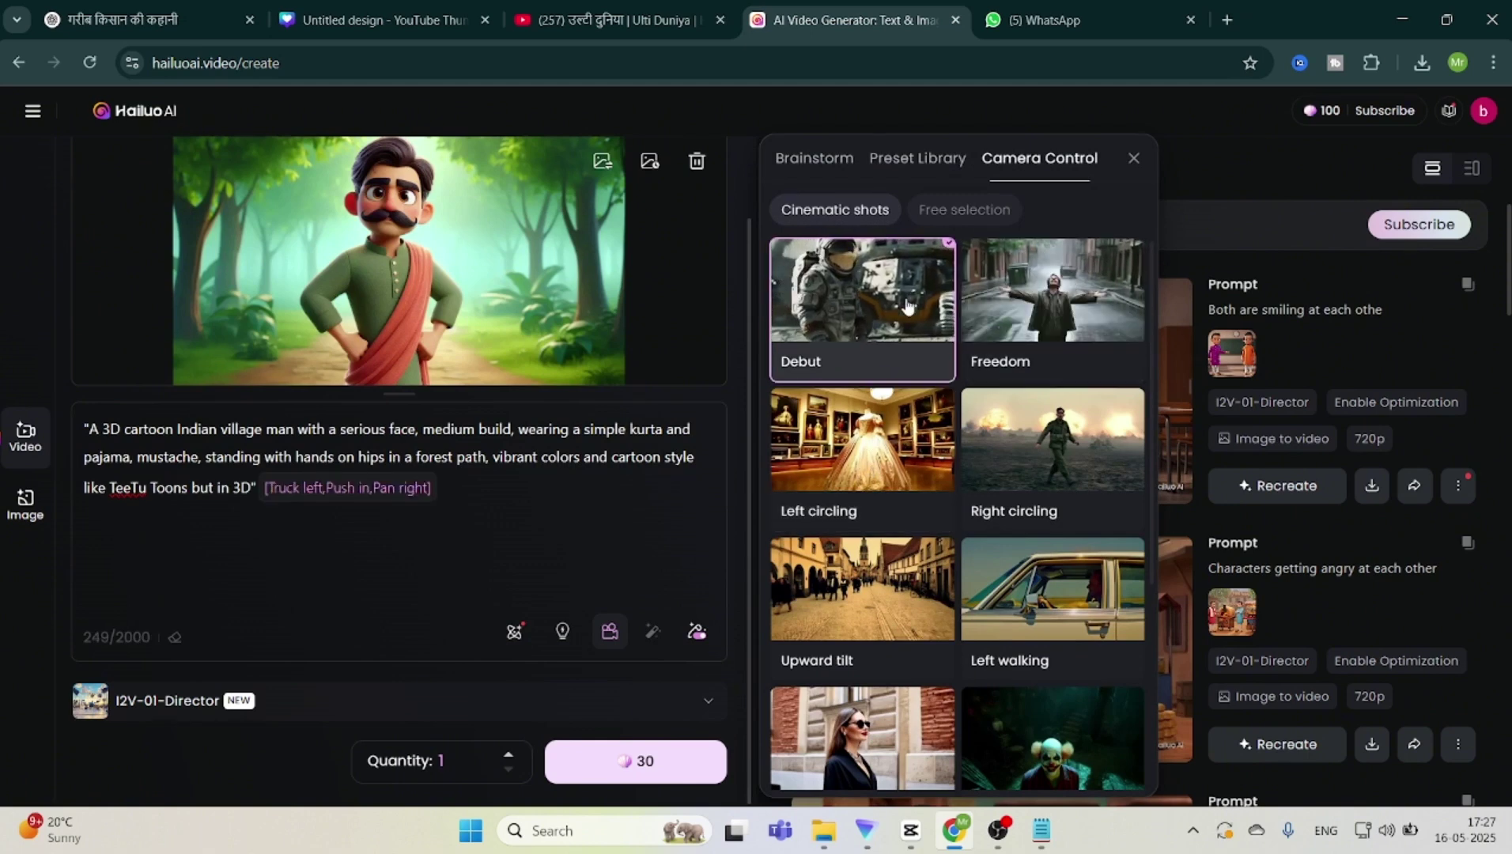
{"action": "left_click", "coordinate": [657, 762]}
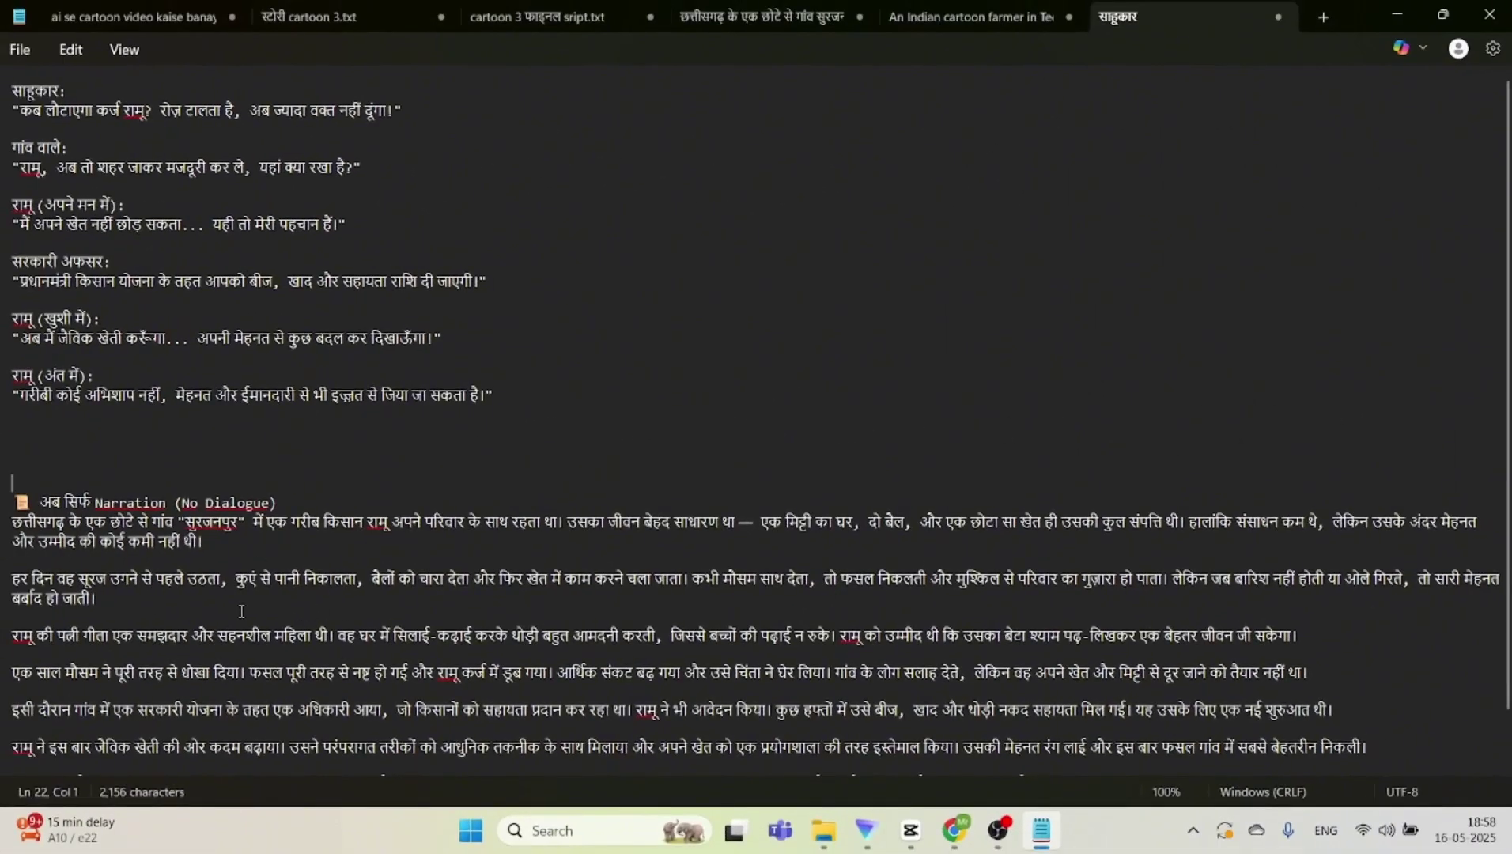
Step: Copy the narration-only story text from Notepad into ElevenLabs Text to Speech and choose the Alice voice
{"action": "left_click_drag", "start_coordinate": [12, 522], "coordinate": [763, 787]}
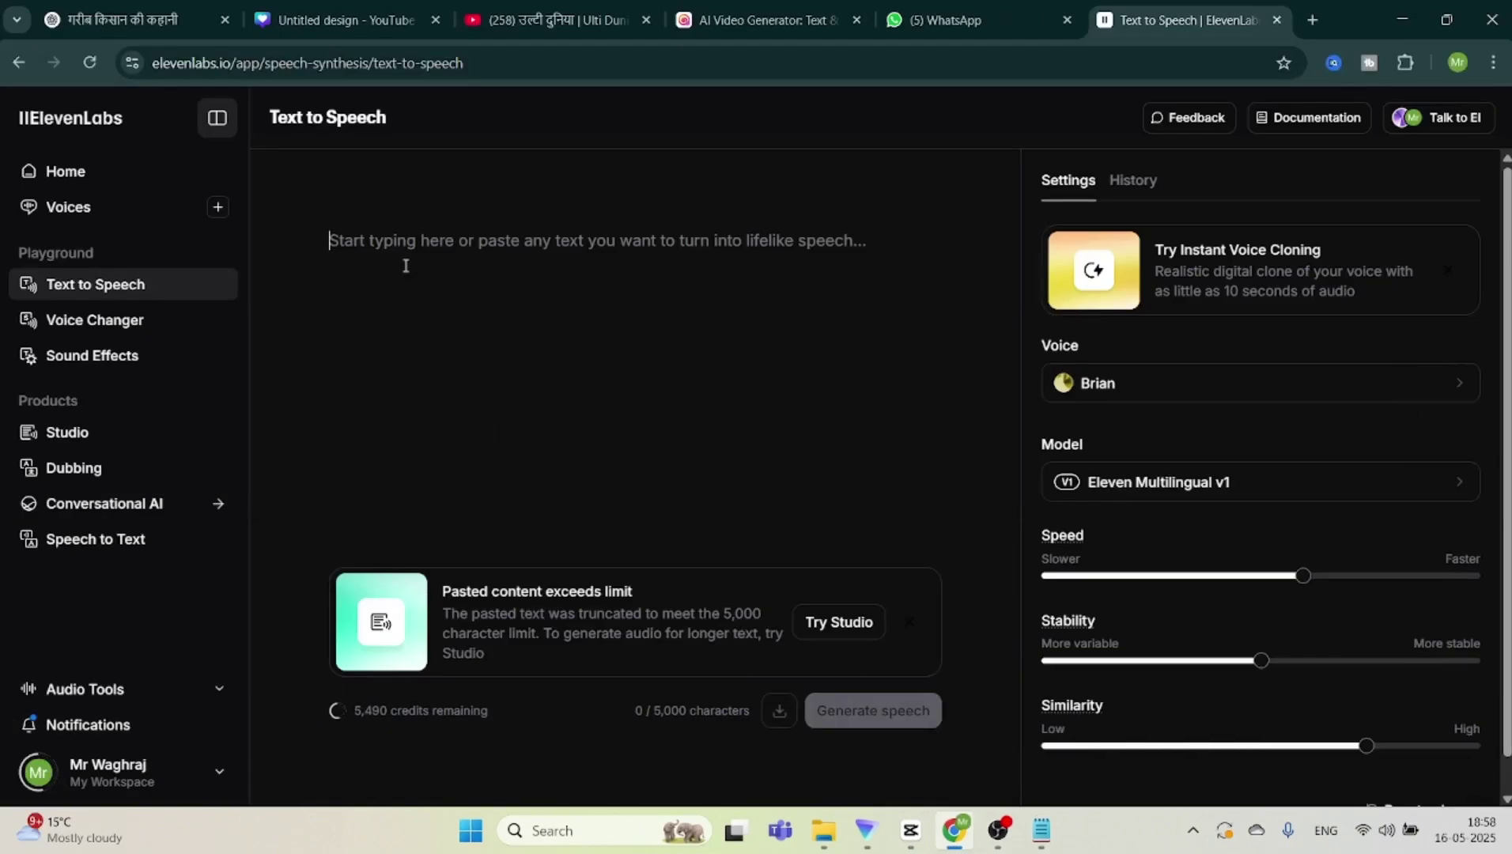
{"action": "key", "text": "ctrl+v"}
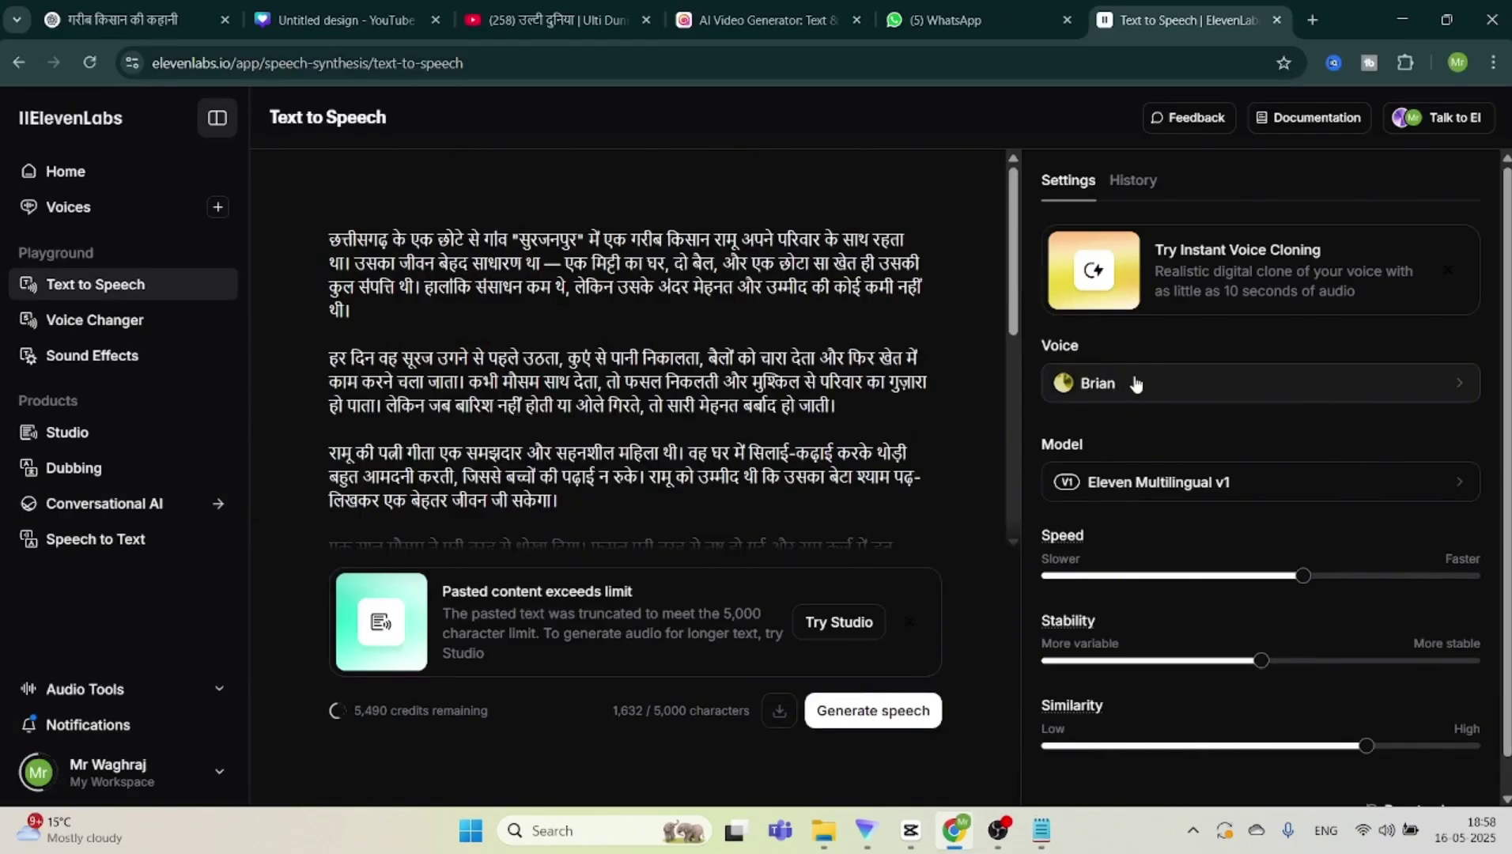
{"action": "left_click", "coordinate": [1184, 393]}
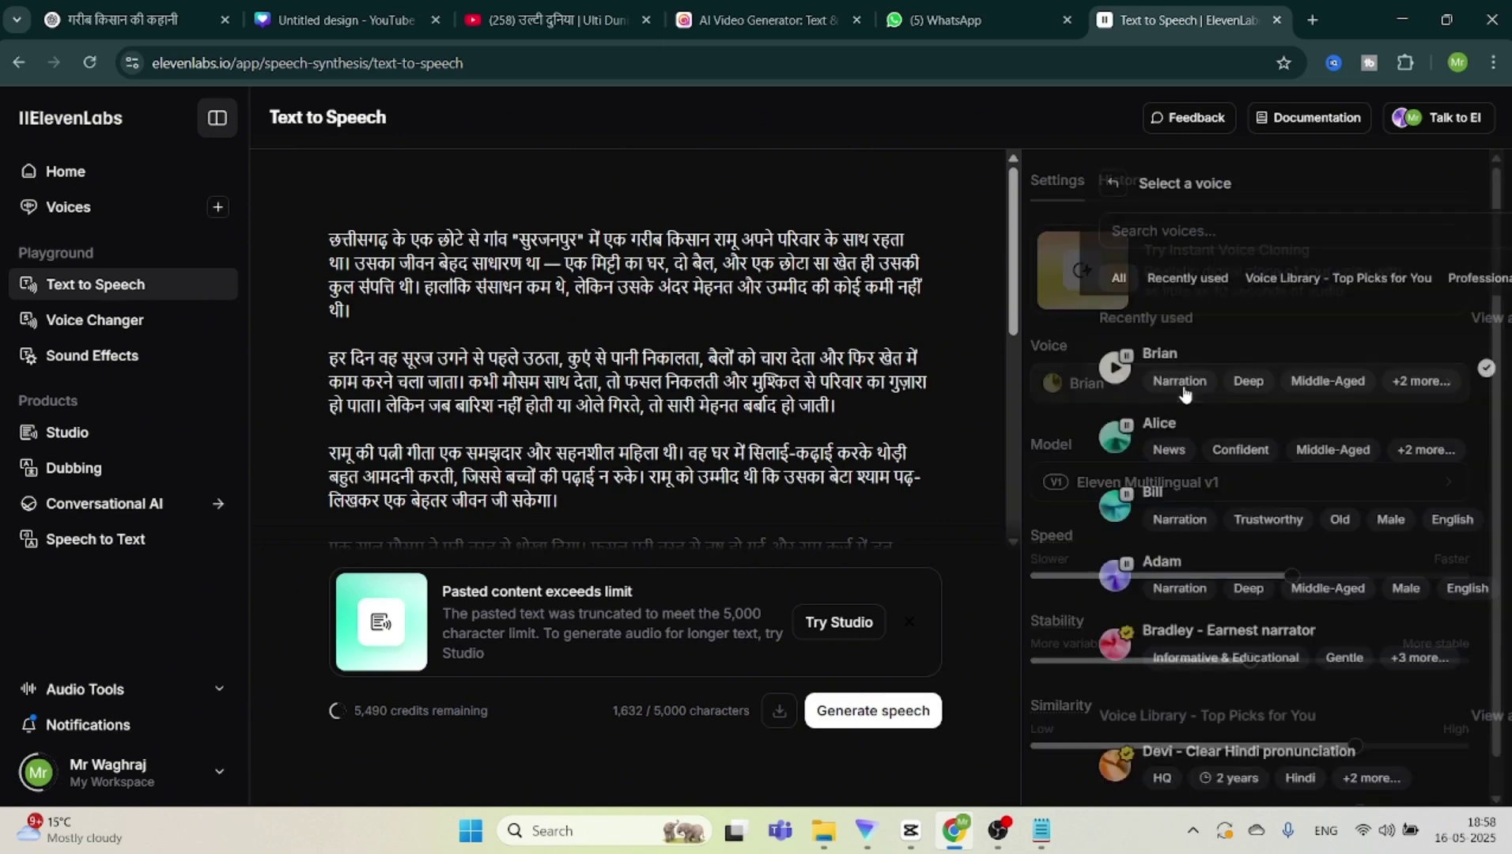
{"action": "left_click", "coordinate": [1147, 428]}
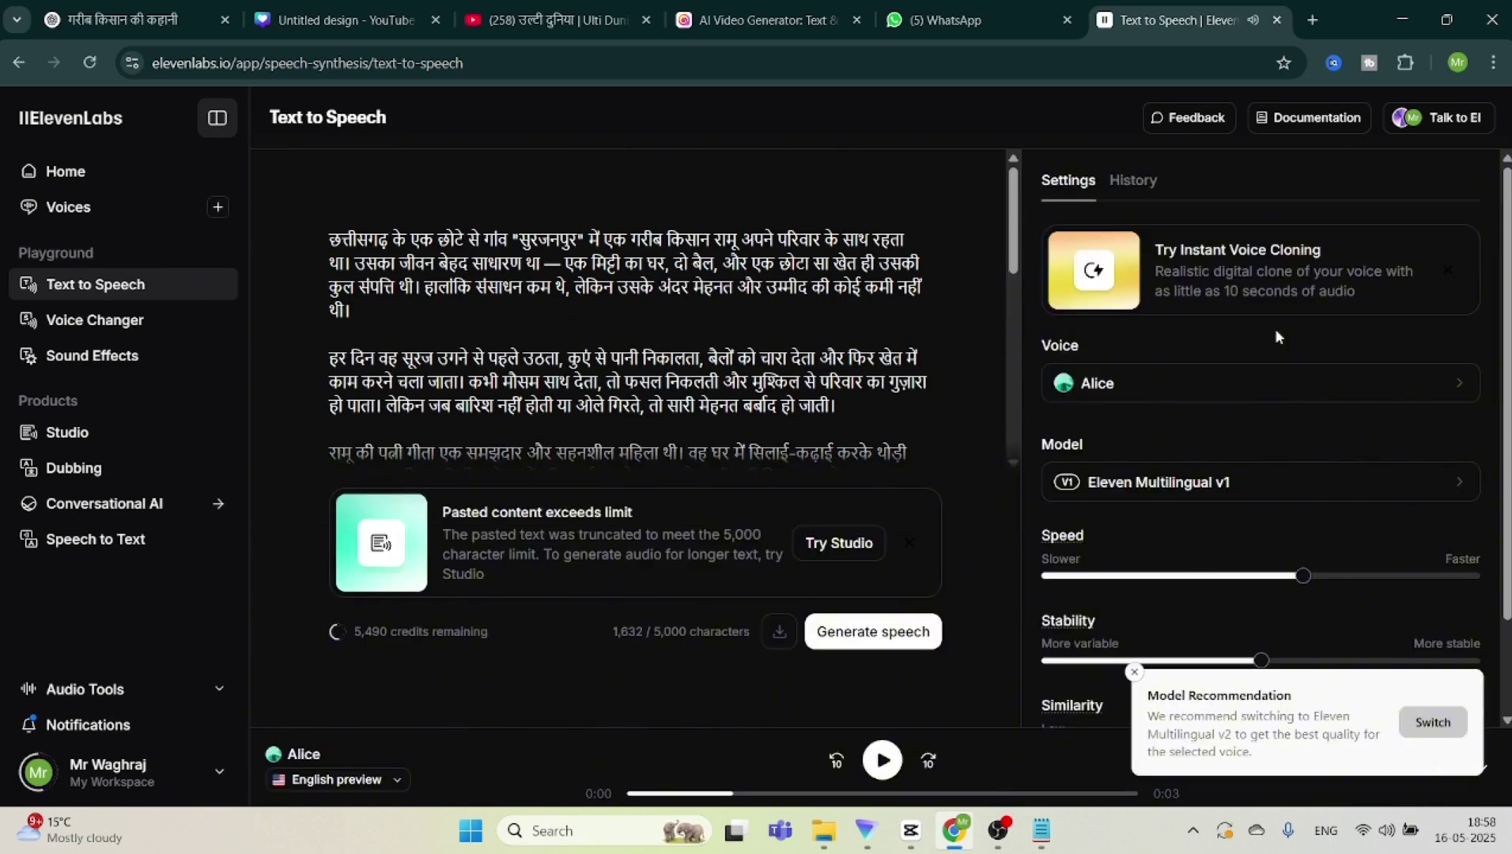
Step: Choose the Eleven Multilingual v1 model, generate the narration speech and play it
{"action": "left_click", "coordinate": [1233, 495]}
{"action": "left_click", "coordinate": [1239, 623]}
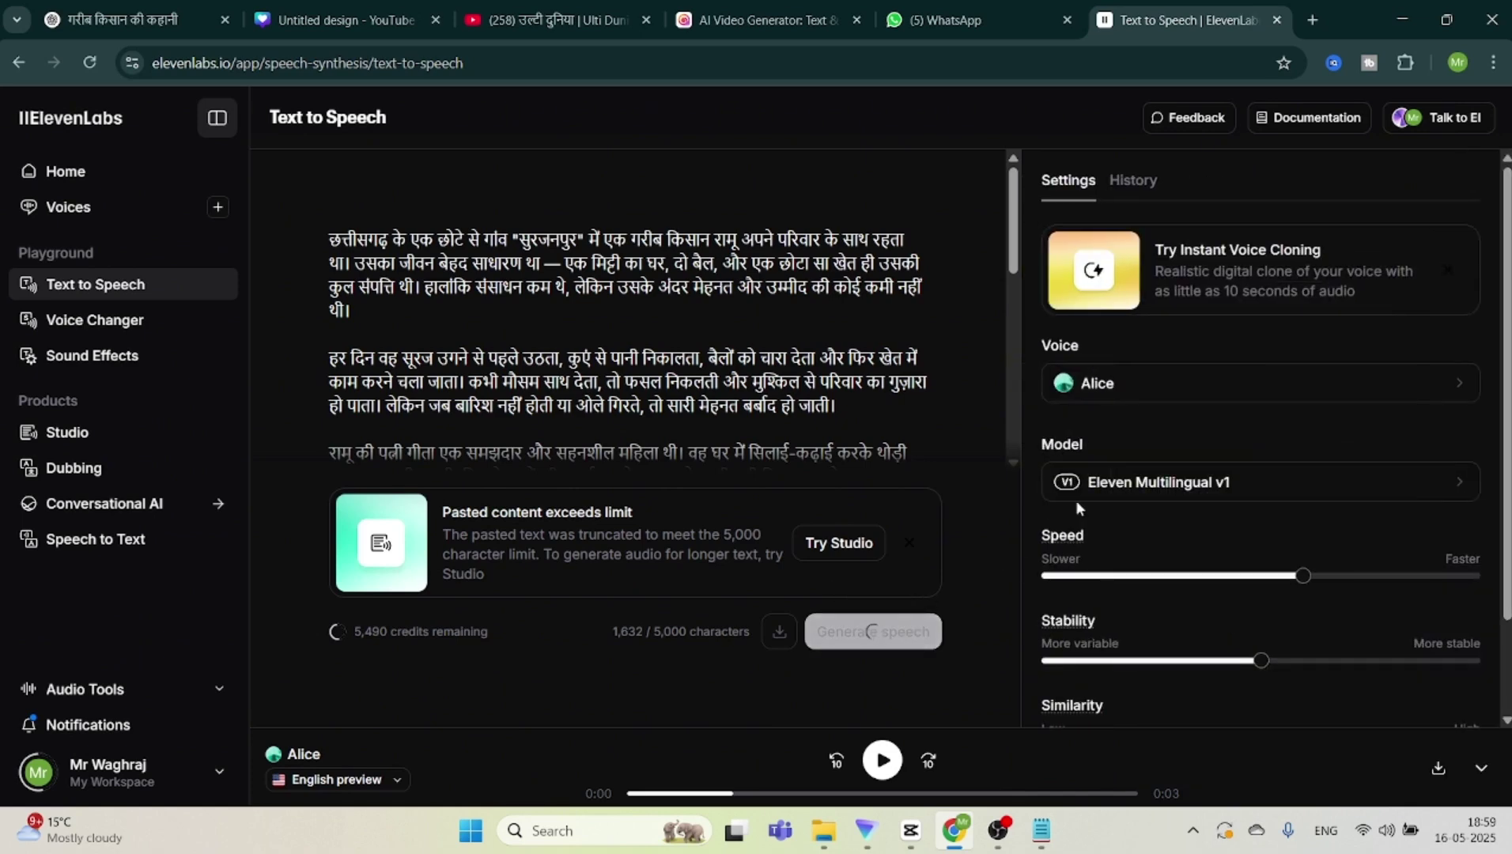
{"action": "left_click", "coordinate": [889, 775]}
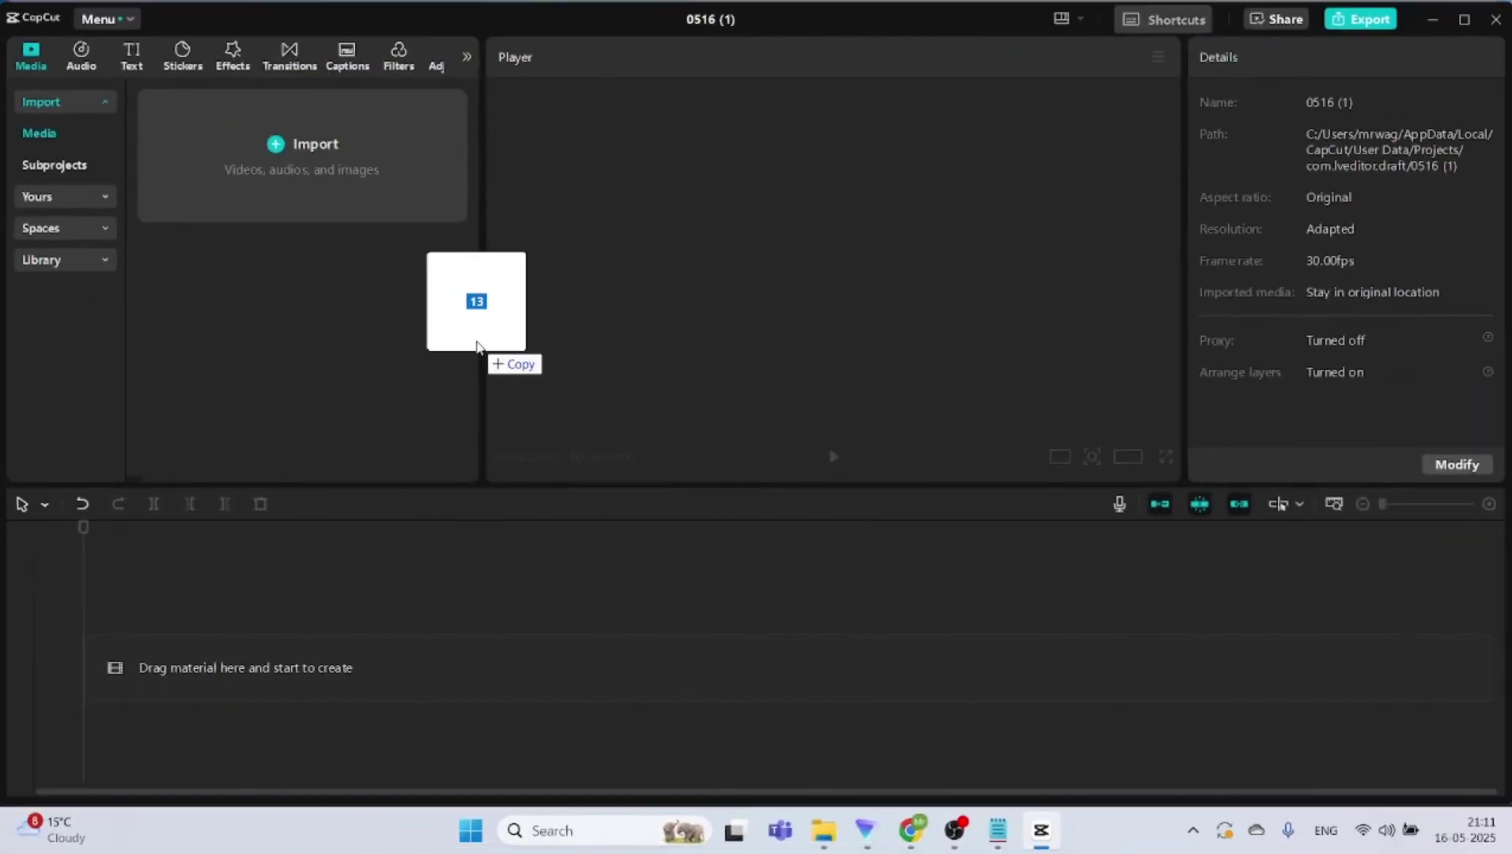
Step: Import the 13 cartoon clips and two ElevenLabs audio files into CapCut, and place the Alice narration at the start of the timeline
{"action": "left_click_drag", "start_coordinate": [473, 341], "coordinate": [311, 210]}
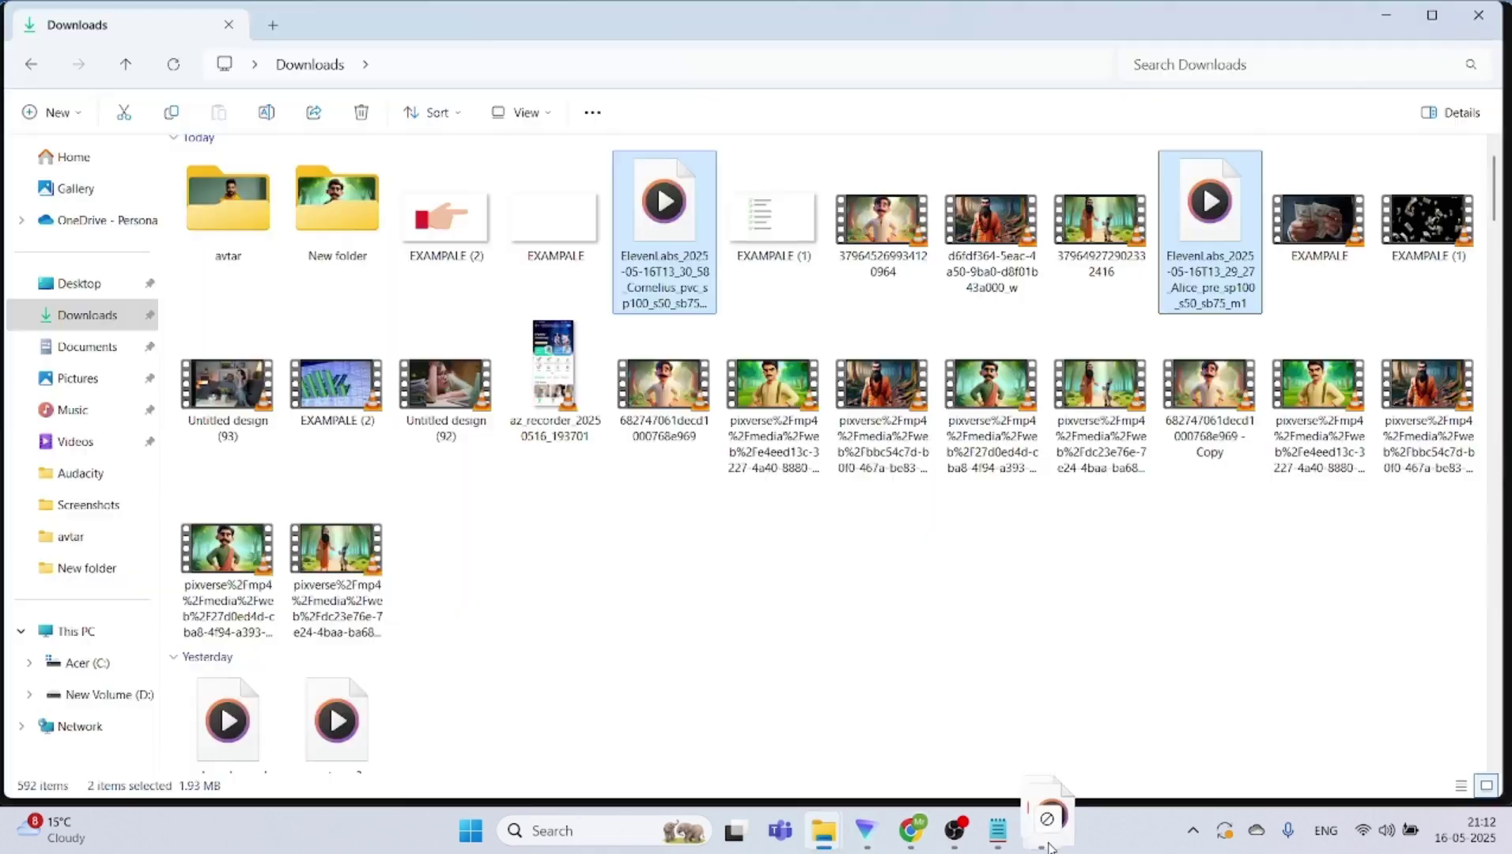
{"action": "left_click_drag", "start_coordinate": [1044, 815], "coordinate": [322, 345]}
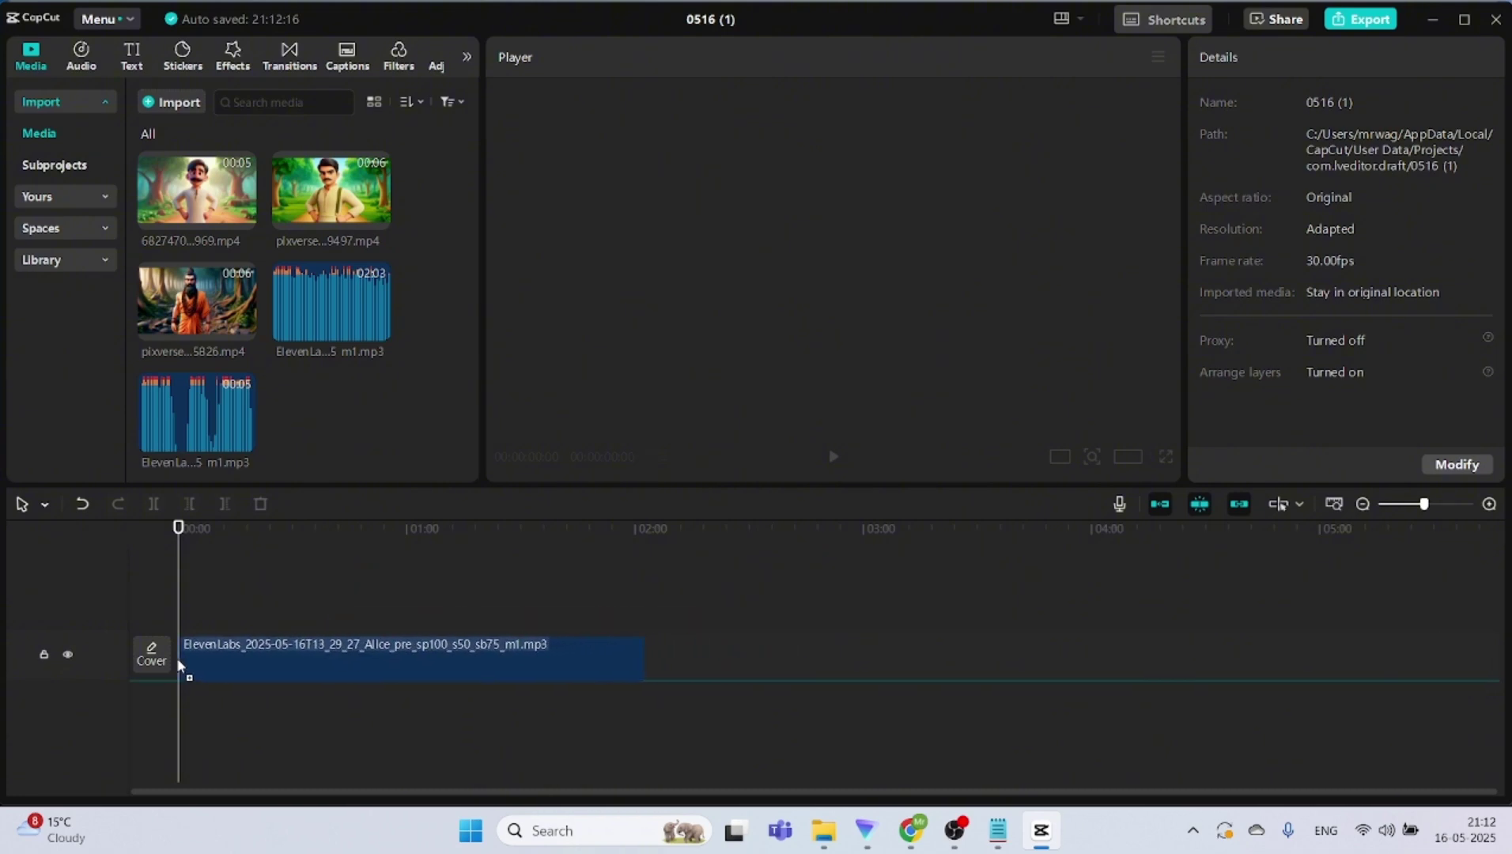
{"action": "left_click_drag", "start_coordinate": [179, 665], "coordinate": [180, 666]}
Step: Fill the video track above the narration with the imported cartoon clips, starting with the moustached villager in white
{"action": "left_click_drag", "start_coordinate": [196, 368], "coordinate": [214, 647]}
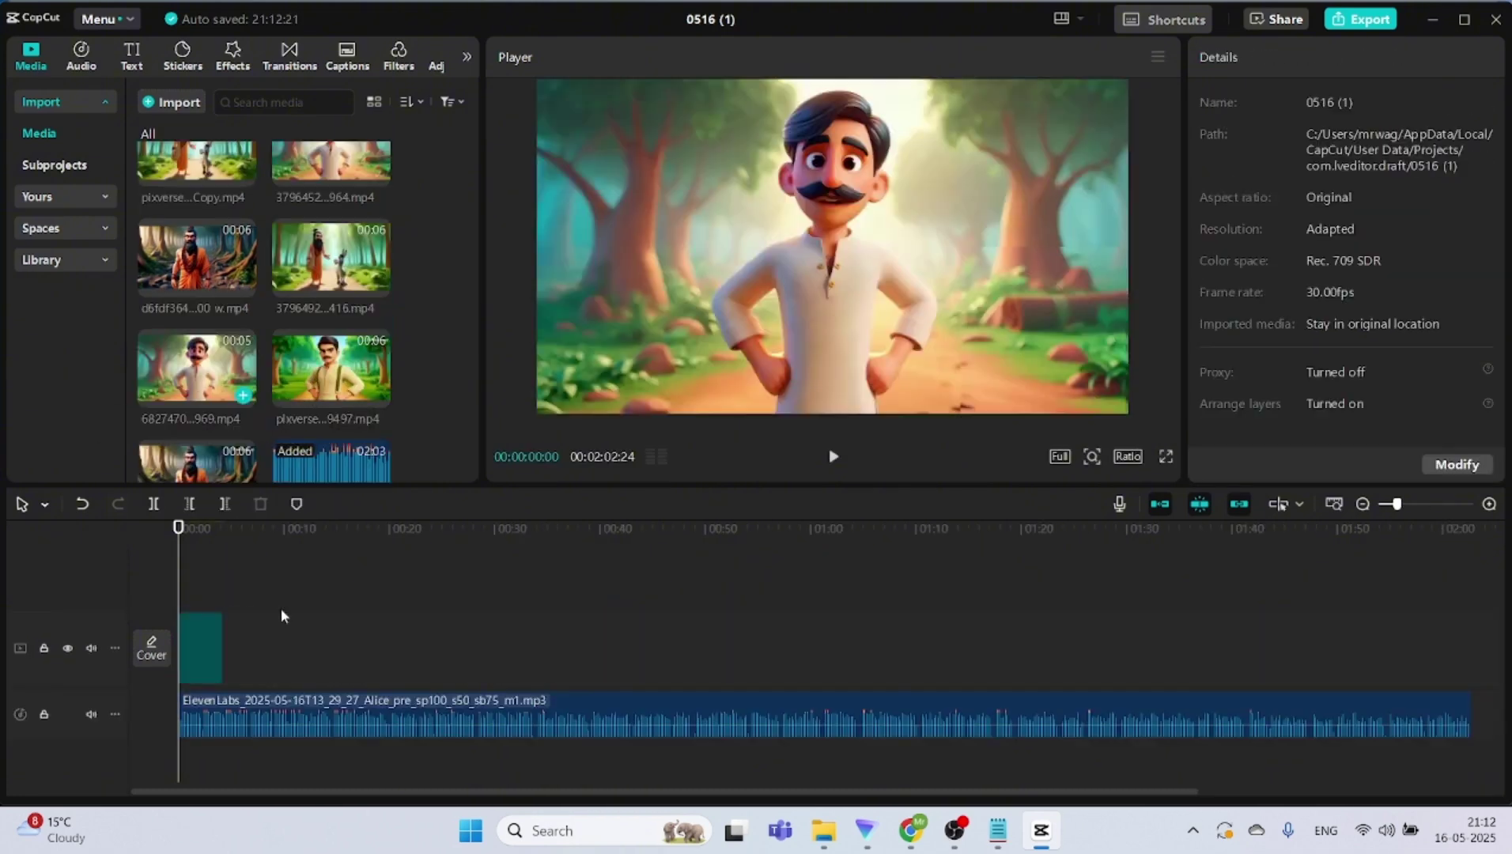
{"action": "left_click_drag", "start_coordinate": [331, 190], "coordinate": [474, 647]}
{"action": "left_click_drag", "start_coordinate": [196, 190], "coordinate": [830, 647]}
{"action": "left_click_drag", "start_coordinate": [196, 301], "coordinate": [1163, 625]}
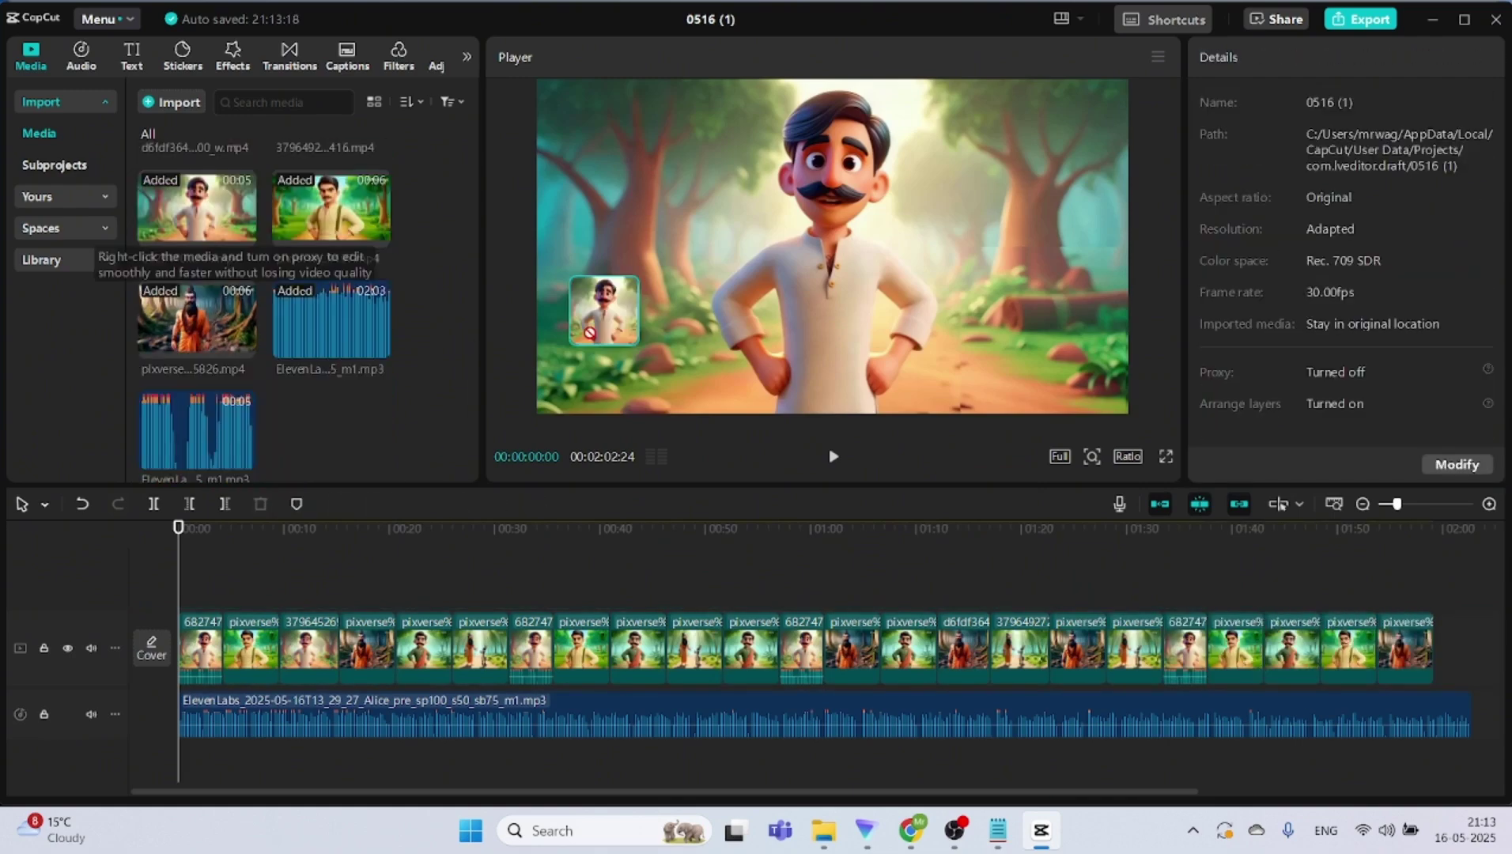
Step: Split the narration into sections with gaps and place the short second ElevenLabs voice clip in each gap on a separate audio track
{"action": "left_click_drag", "start_coordinate": [475, 696], "coordinate": [364, 732]}
{"action": "left_click_drag", "start_coordinate": [988, 696], "coordinate": [916, 732]}
{"action": "left_click_drag", "start_coordinate": [1092, 696], "coordinate": [1057, 738]}
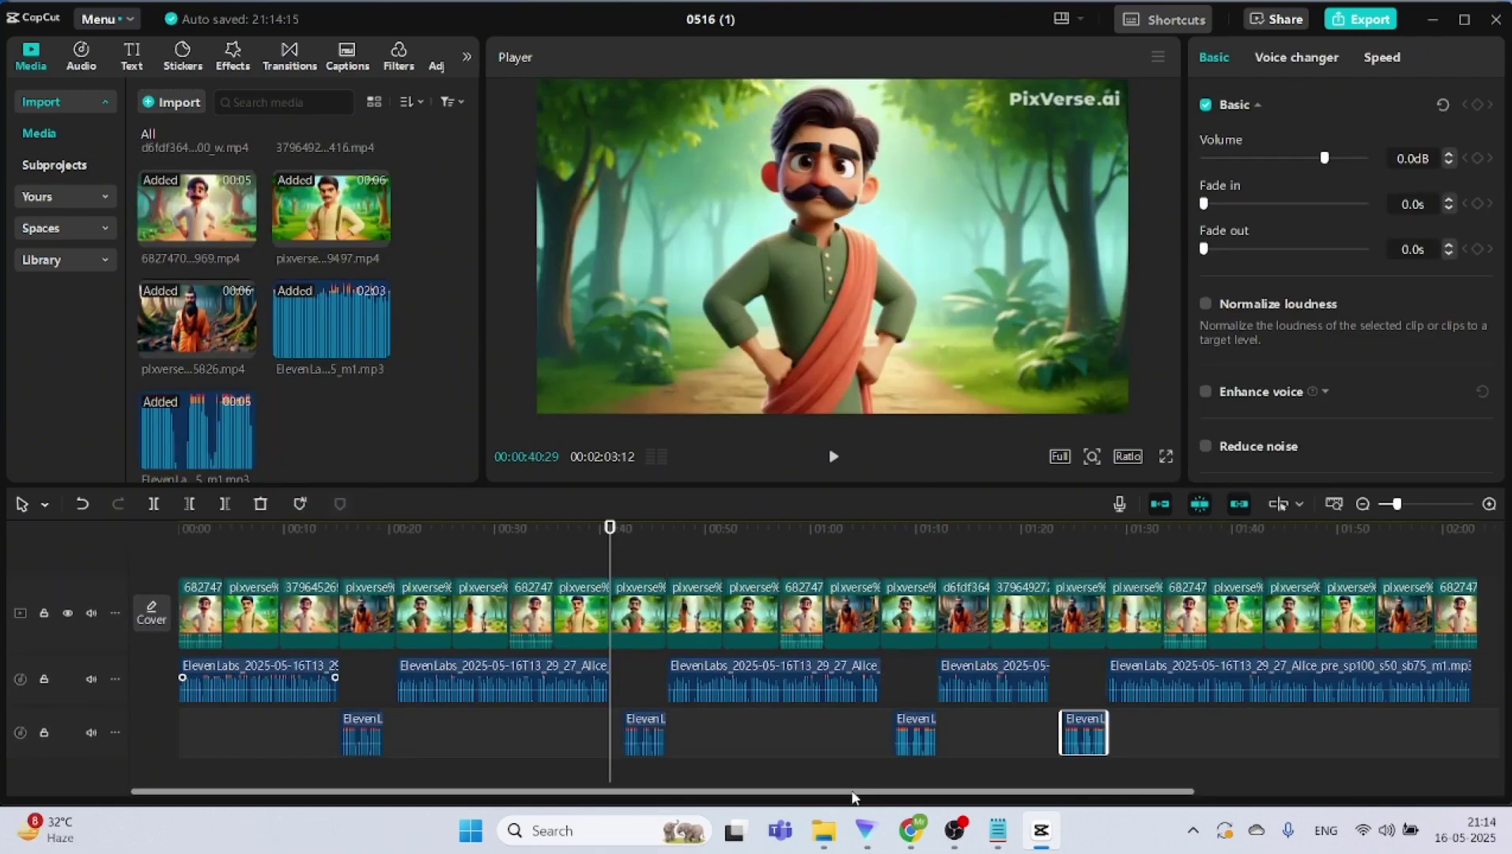
Step: Add overlay transitions, including Then and Now and White smoke, between the clips on the video track
{"action": "left_click", "coordinate": [291, 57]}
{"action": "left_click_drag", "start_coordinate": [281, 388], "coordinate": [667, 629]}
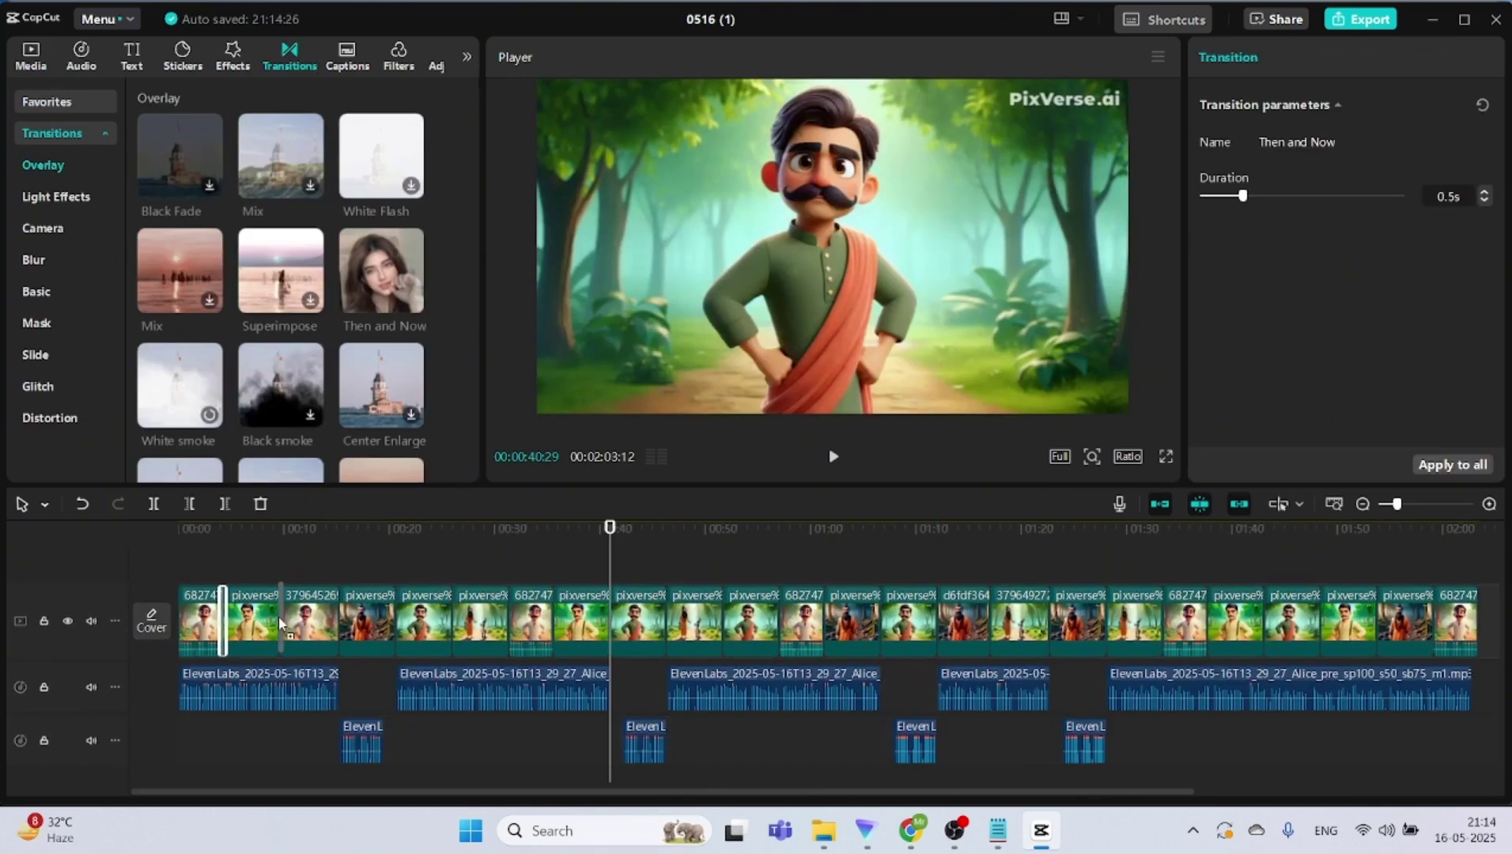
{"action": "left_click_drag", "start_coordinate": [281, 269], "coordinate": [826, 629]}
{"action": "left_click_drag", "start_coordinate": [181, 269], "coordinate": [1046, 629]}
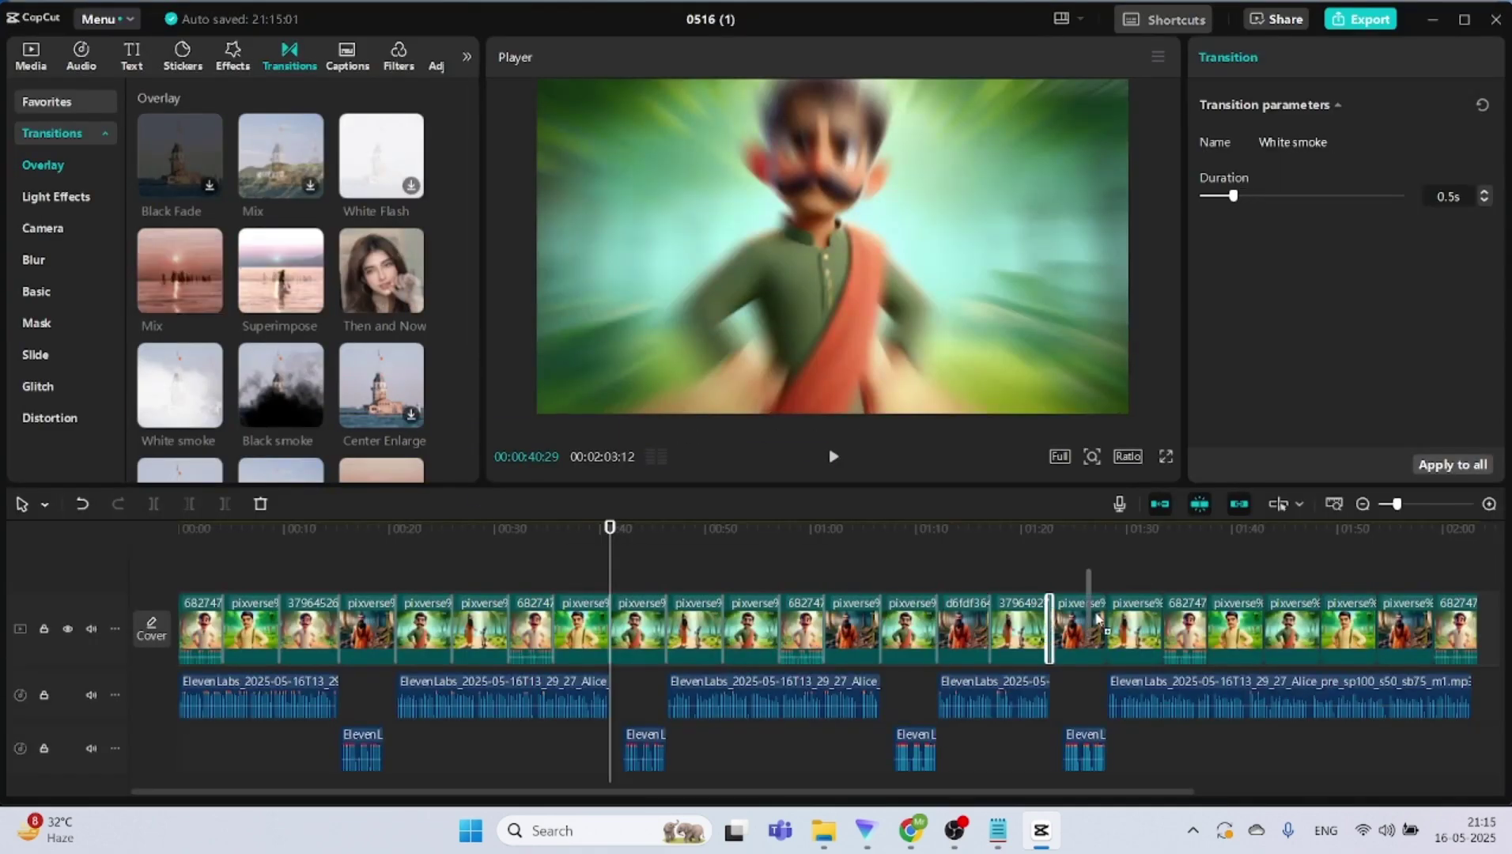
{"action": "left_click_drag", "start_coordinate": [281, 269], "coordinate": [1266, 629]}
{"action": "left_click", "coordinate": [1187, 628]}
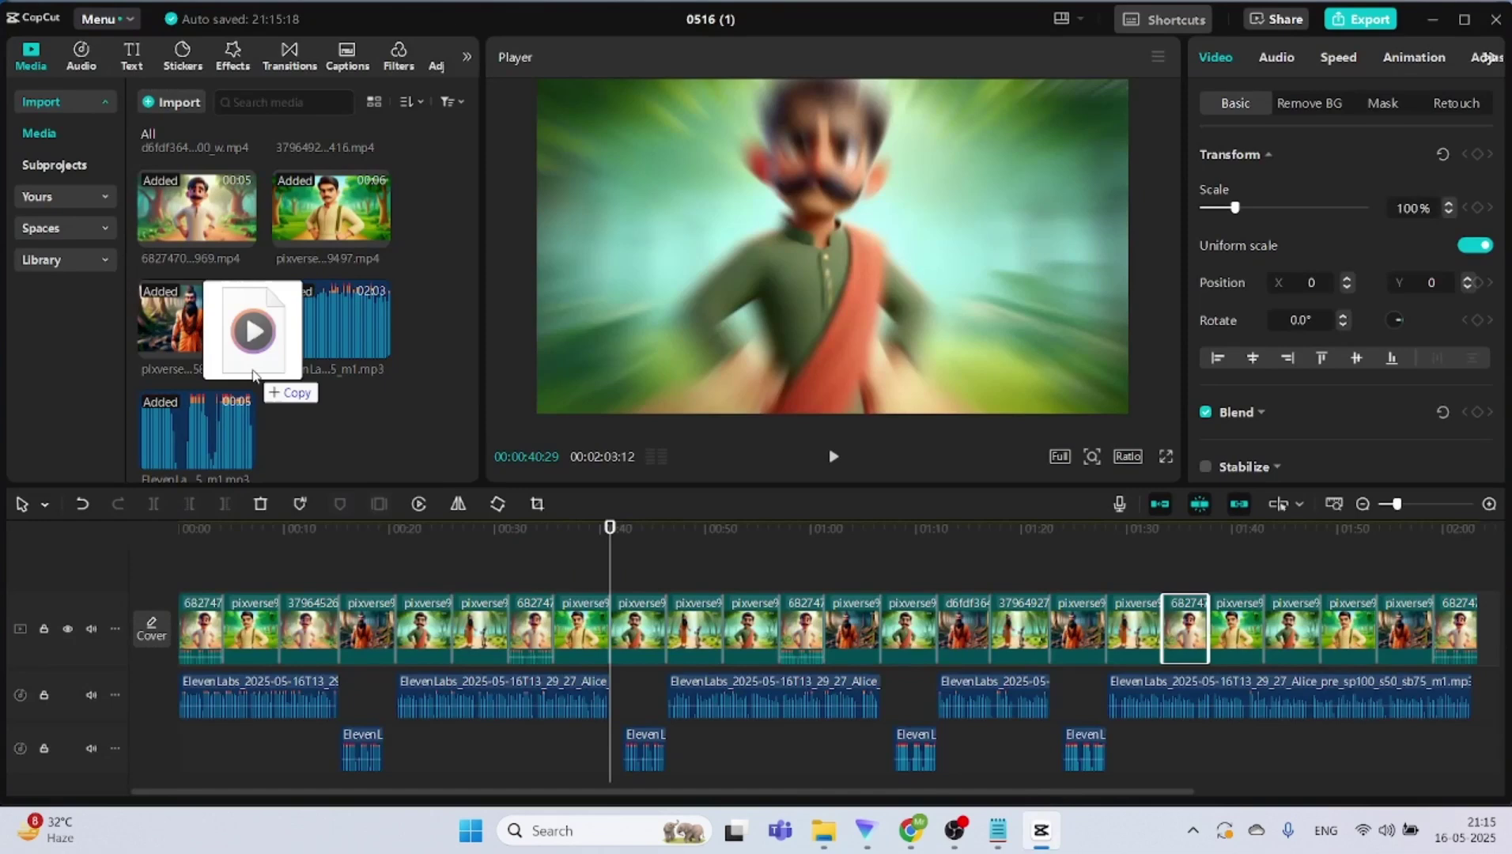
Step: Add SPRING OF DECEPTION - Density & Time (1).mp3 as background music below the voice tracks, lower its volume and trim it to the narration's end
{"action": "left_click_drag", "start_coordinate": [261, 332], "coordinate": [316, 372]}
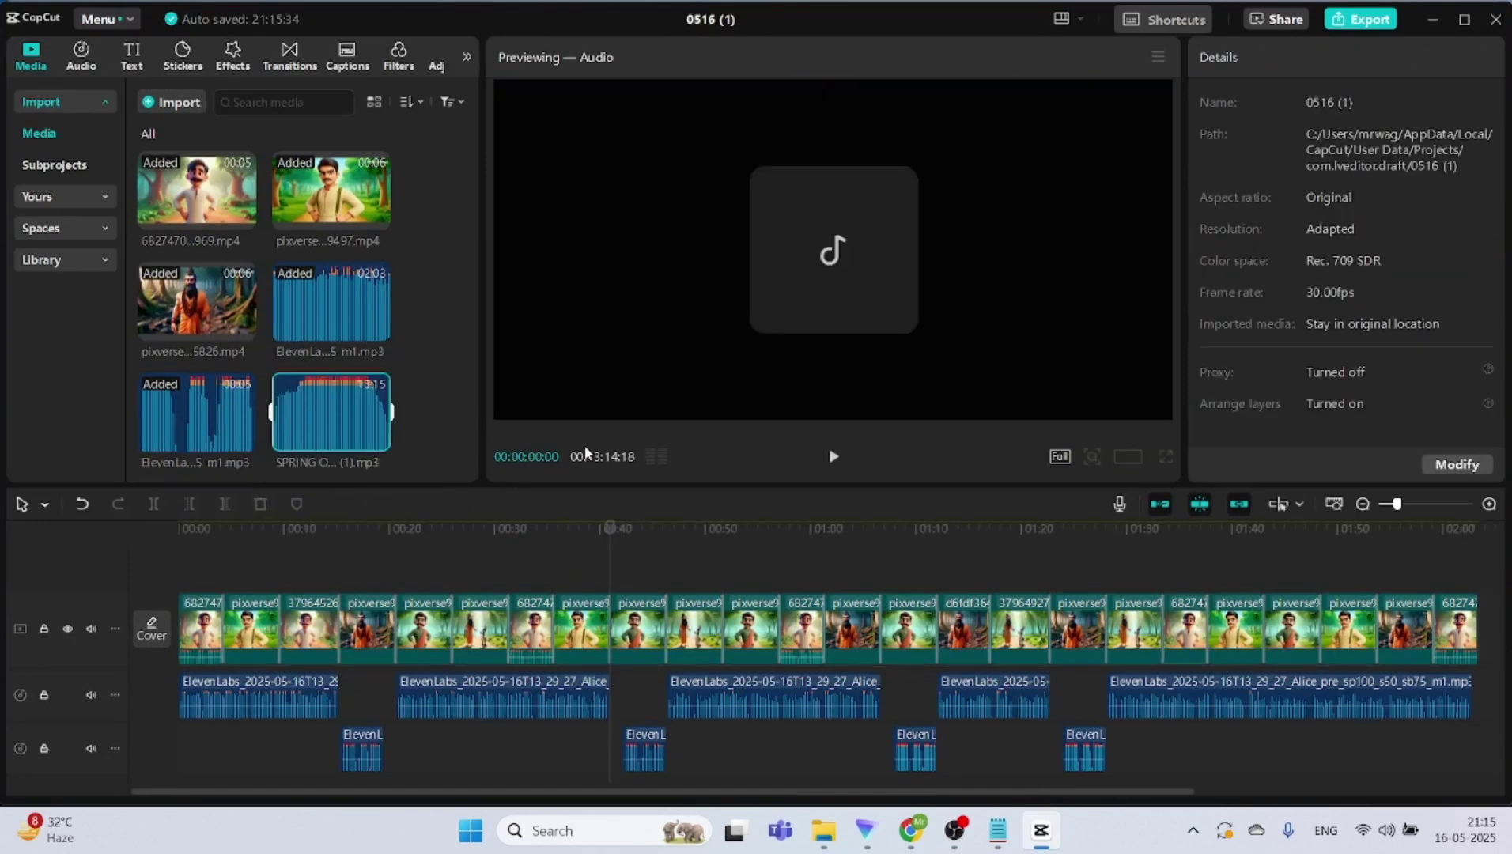
{"action": "left_click_drag", "start_coordinate": [292, 423], "coordinate": [183, 771]}
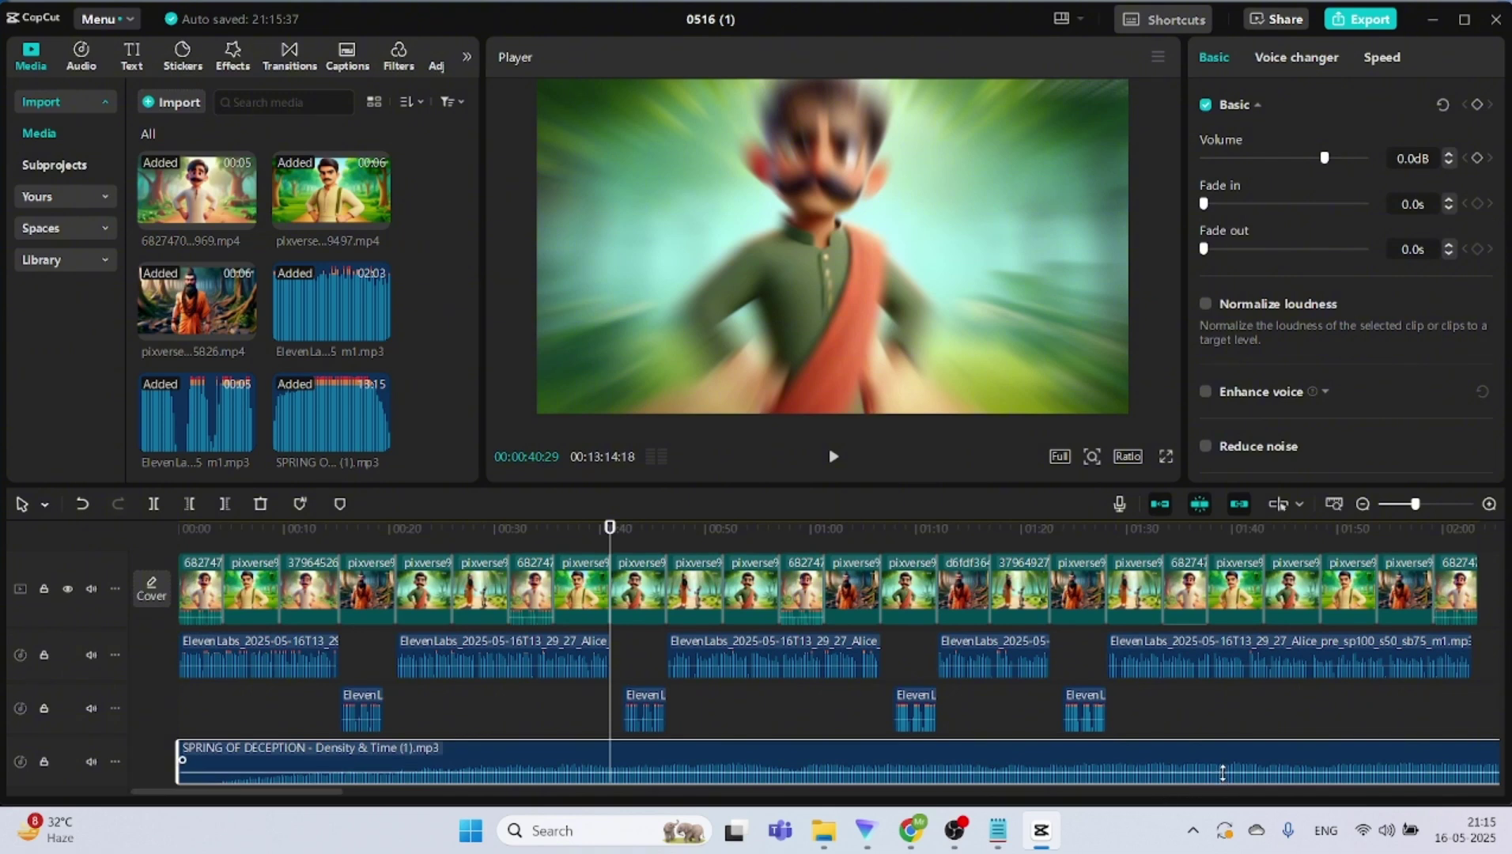
{"action": "left_click_drag", "start_coordinate": [1223, 773], "coordinate": [1223, 783]}
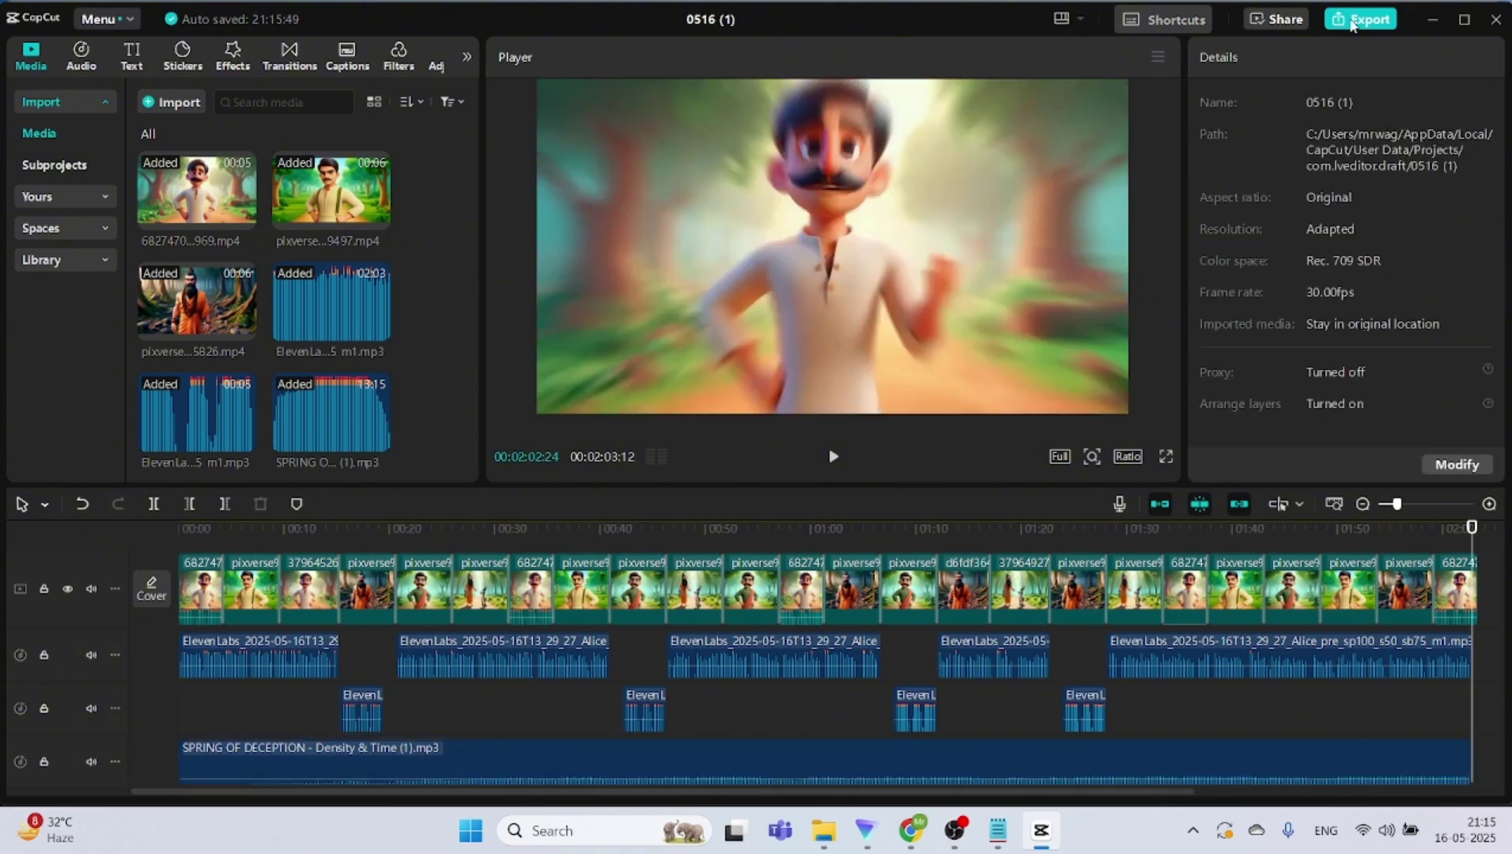
Step: Export the project 0516 (1) as a 1080P H.264 mp4 video at 30fps with the recommended bit rate
{"action": "left_click", "coordinate": [1359, 19]}
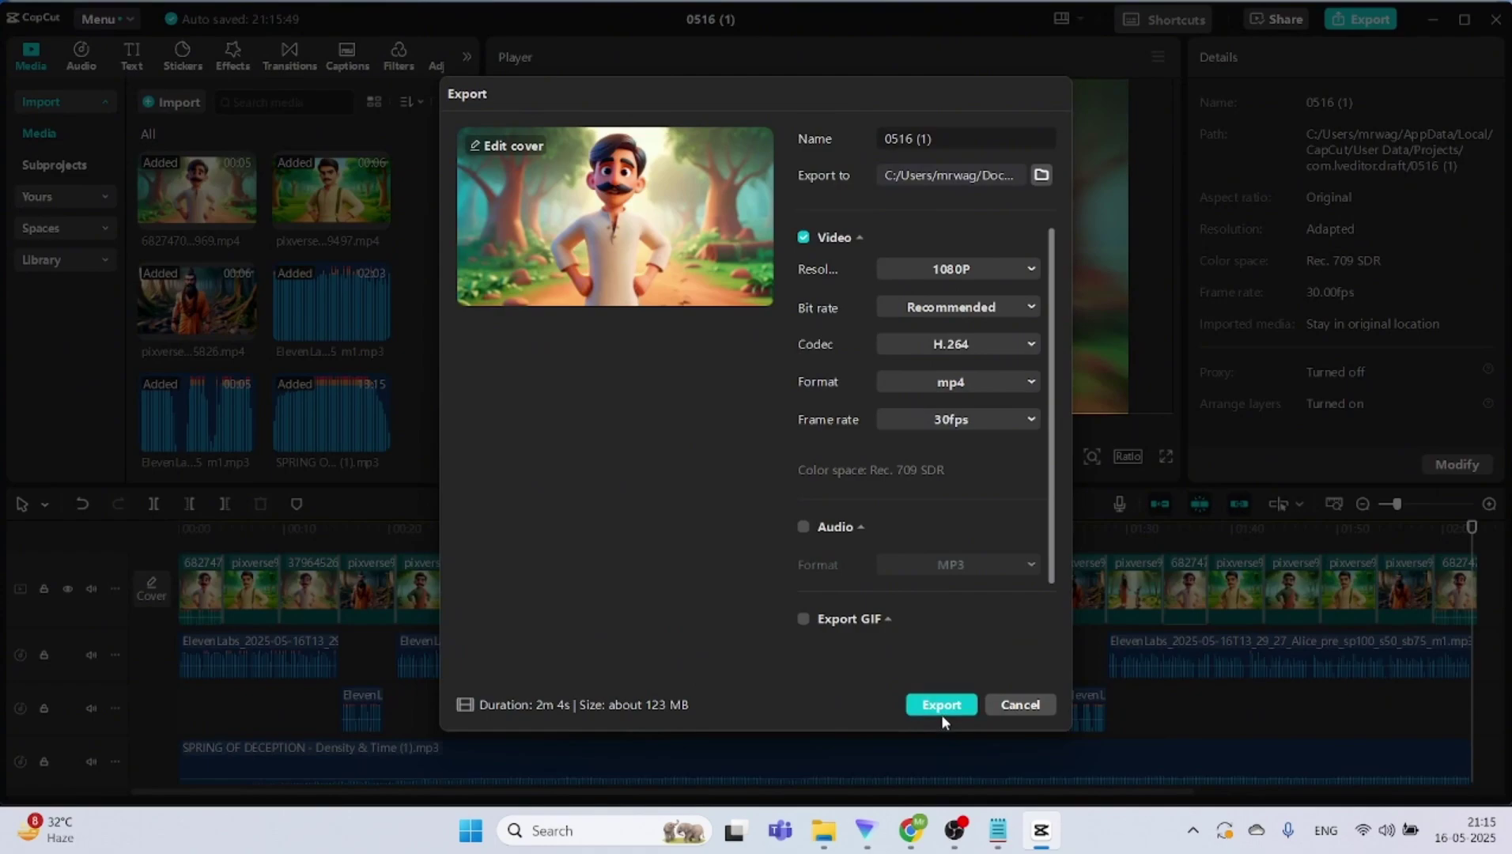
{"action": "left_click", "coordinate": [943, 715]}
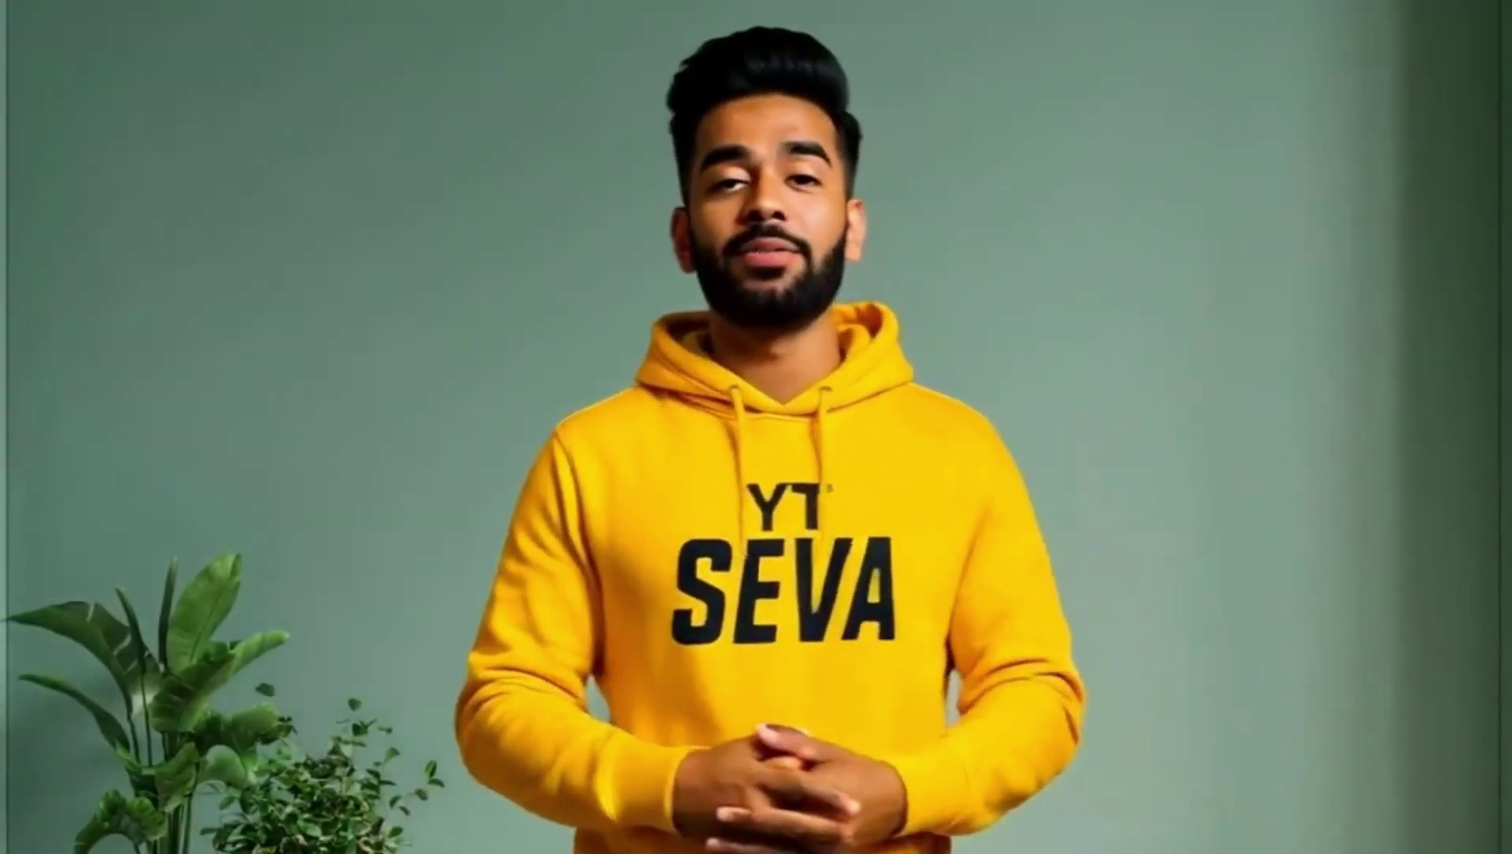